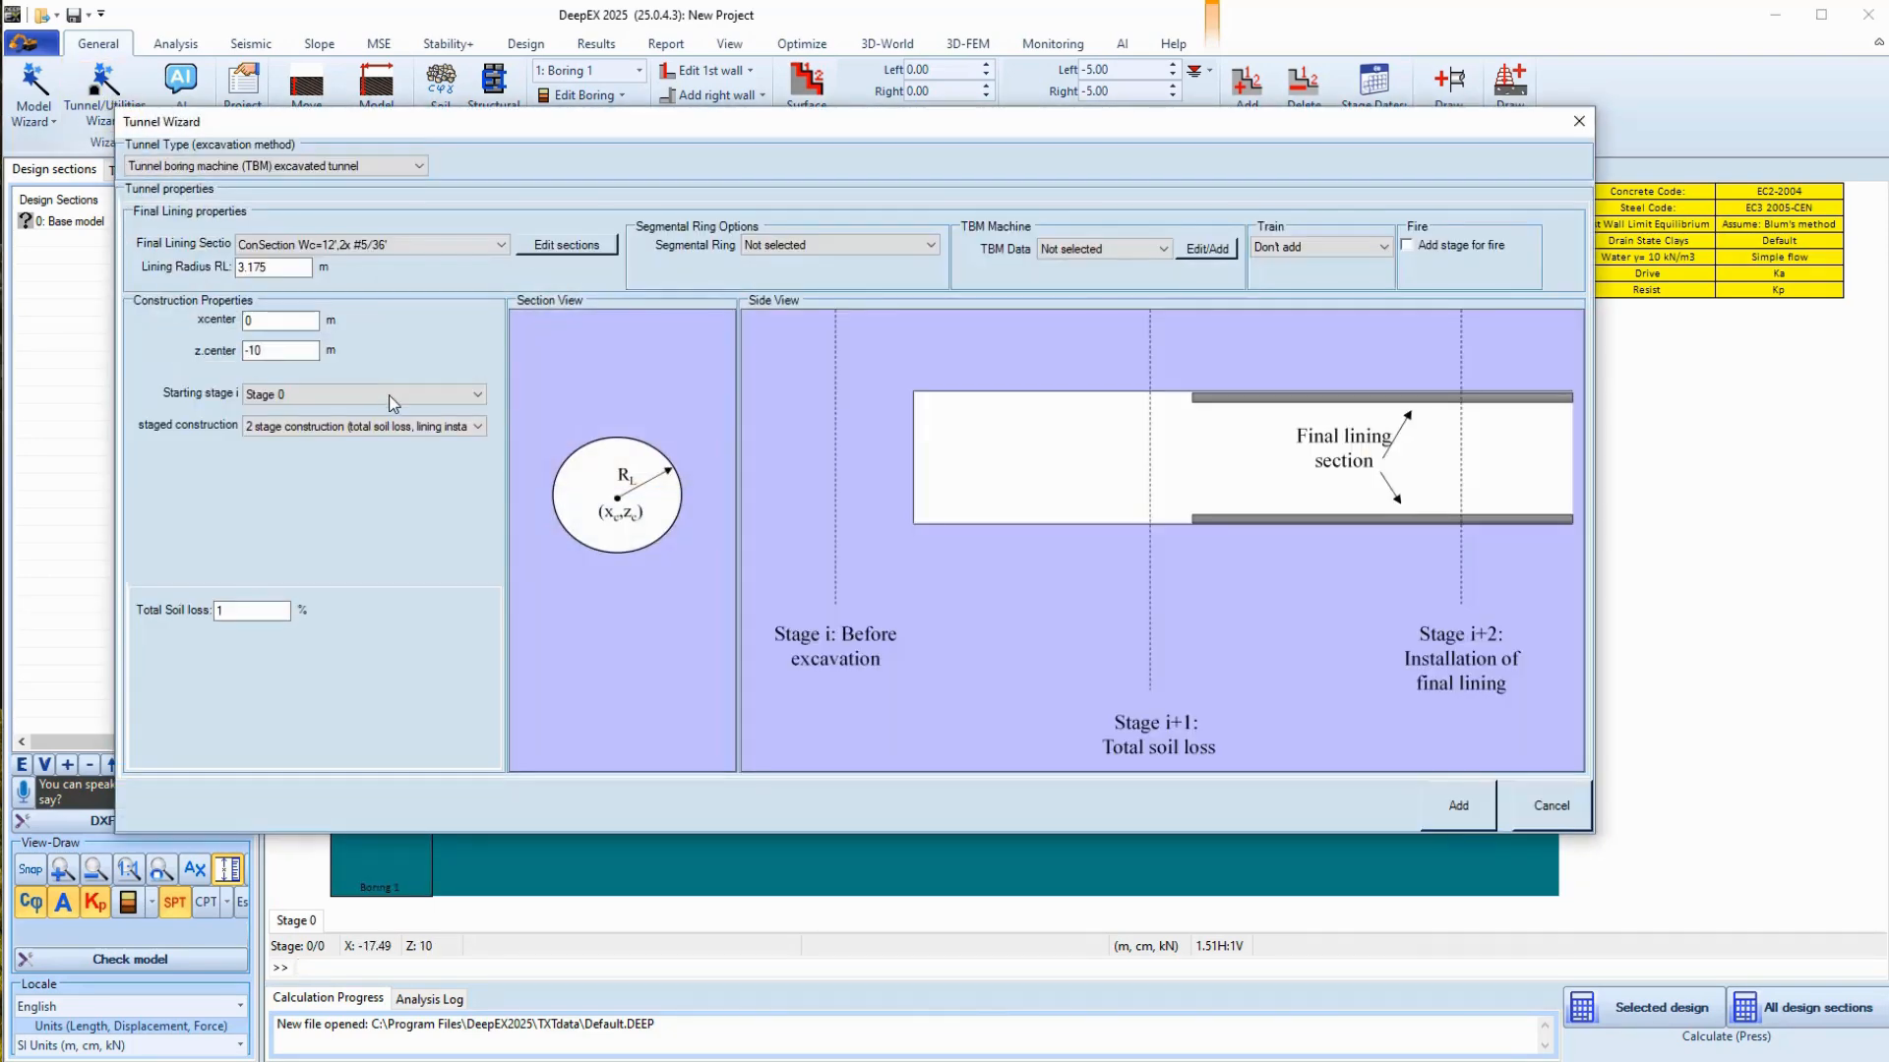
# - Keep the tunnel type as TBM excavated and set its center to x -7 m and z -12 m
pyautogui.click(409, 169)
pyautogui.click(371, 167)
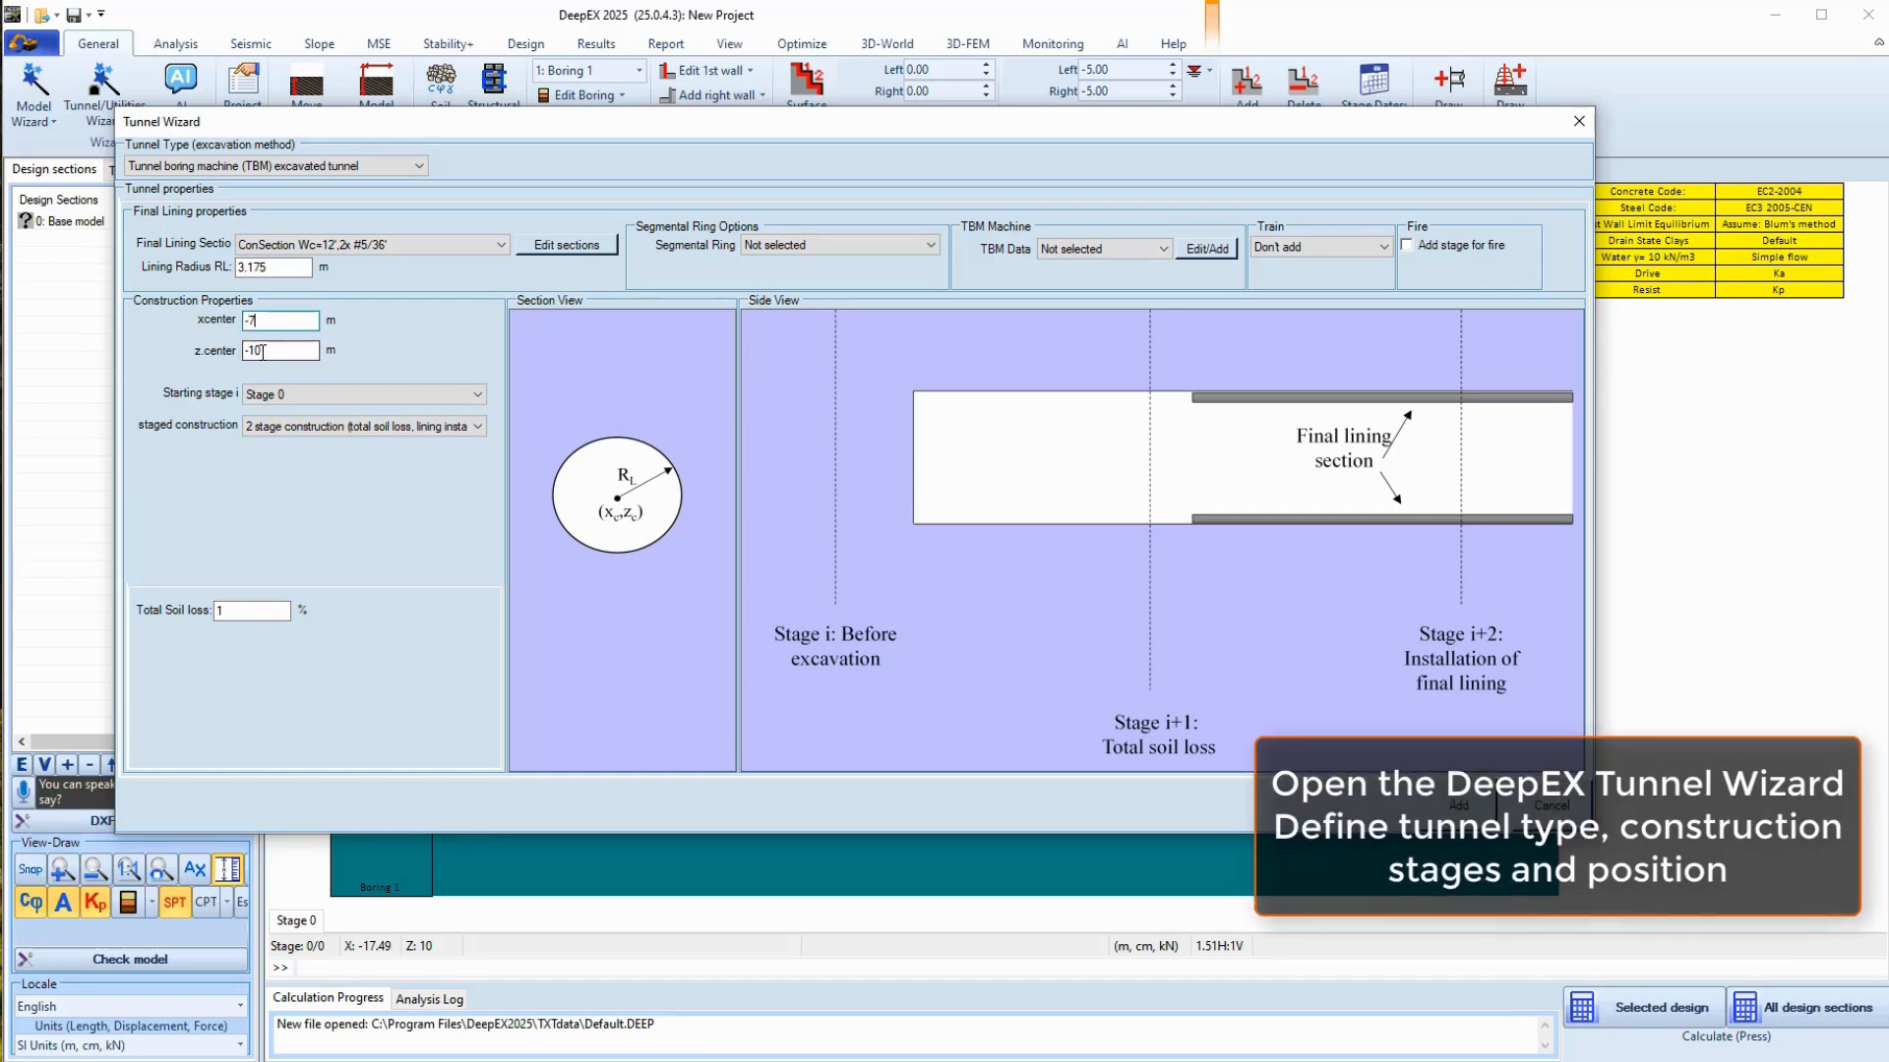
pyautogui.write('2')
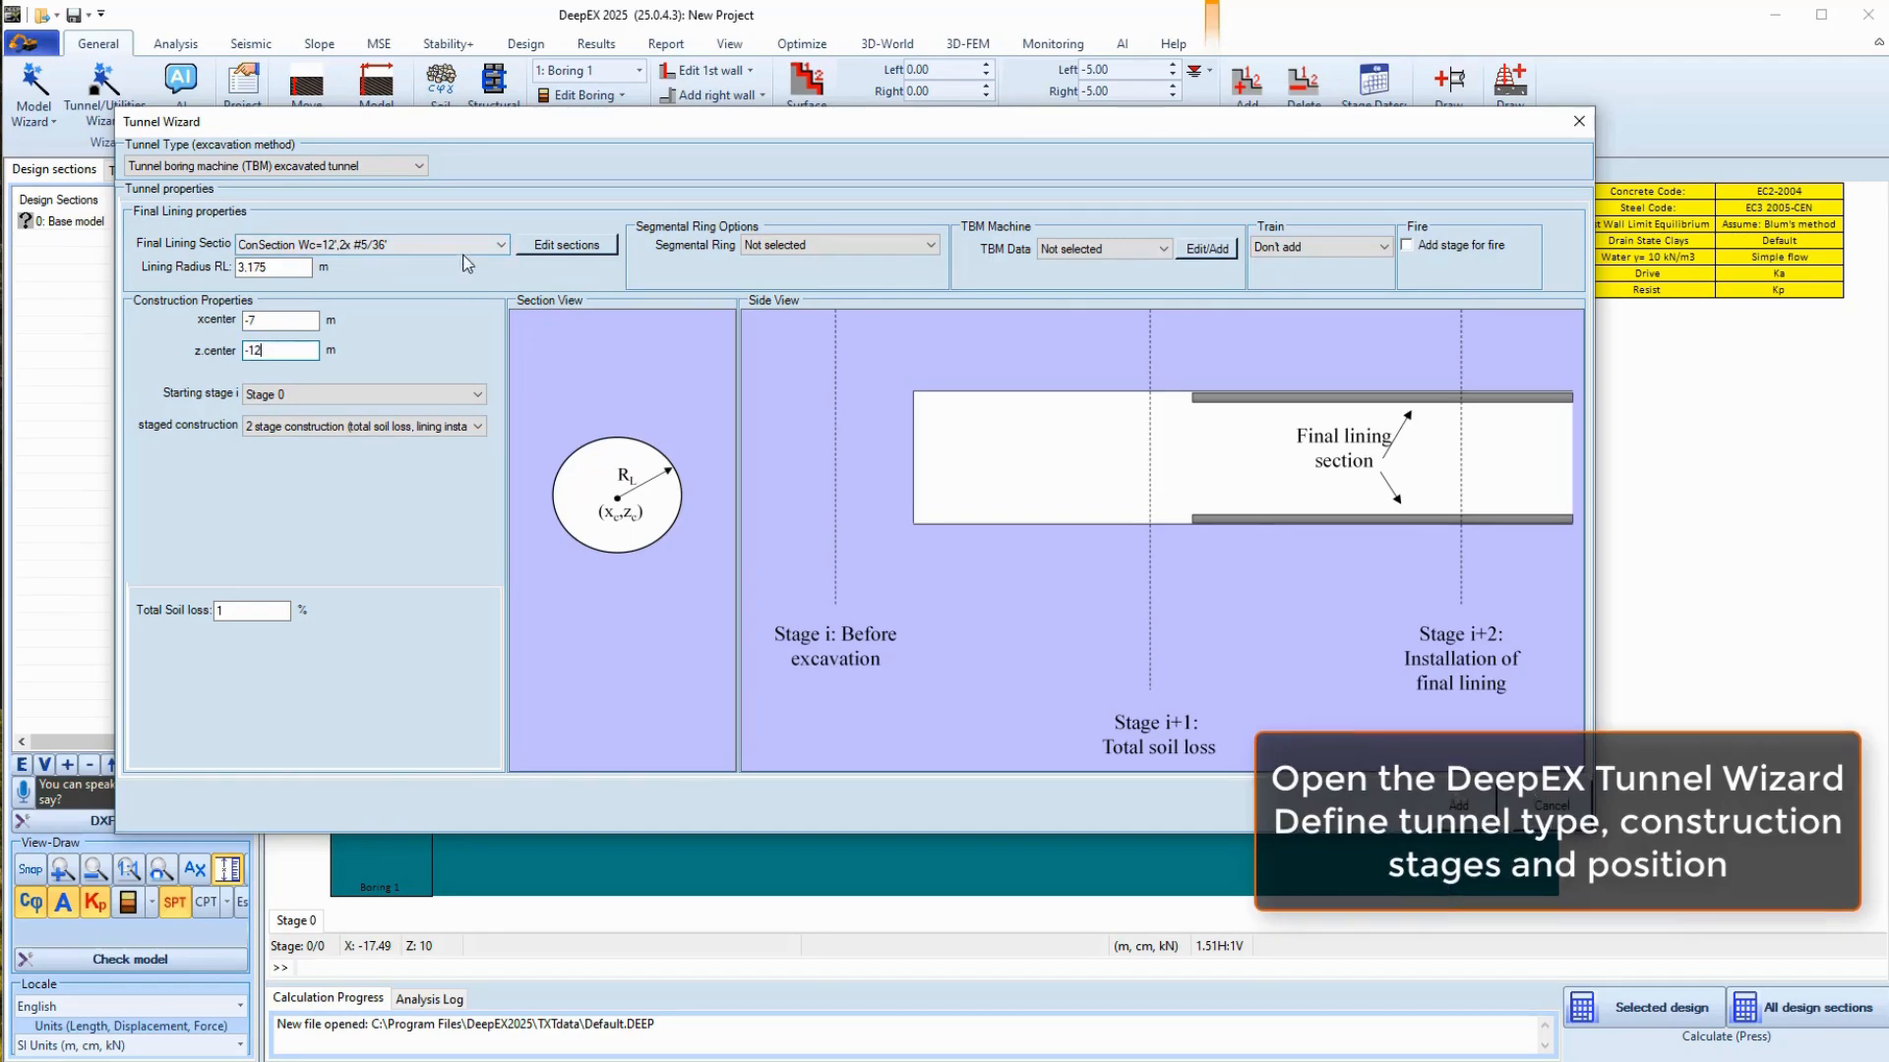
# - Choose 4 stage construction for the tunnel and set the segmental ring to Automatically assign or create
pyautogui.click(440, 426)
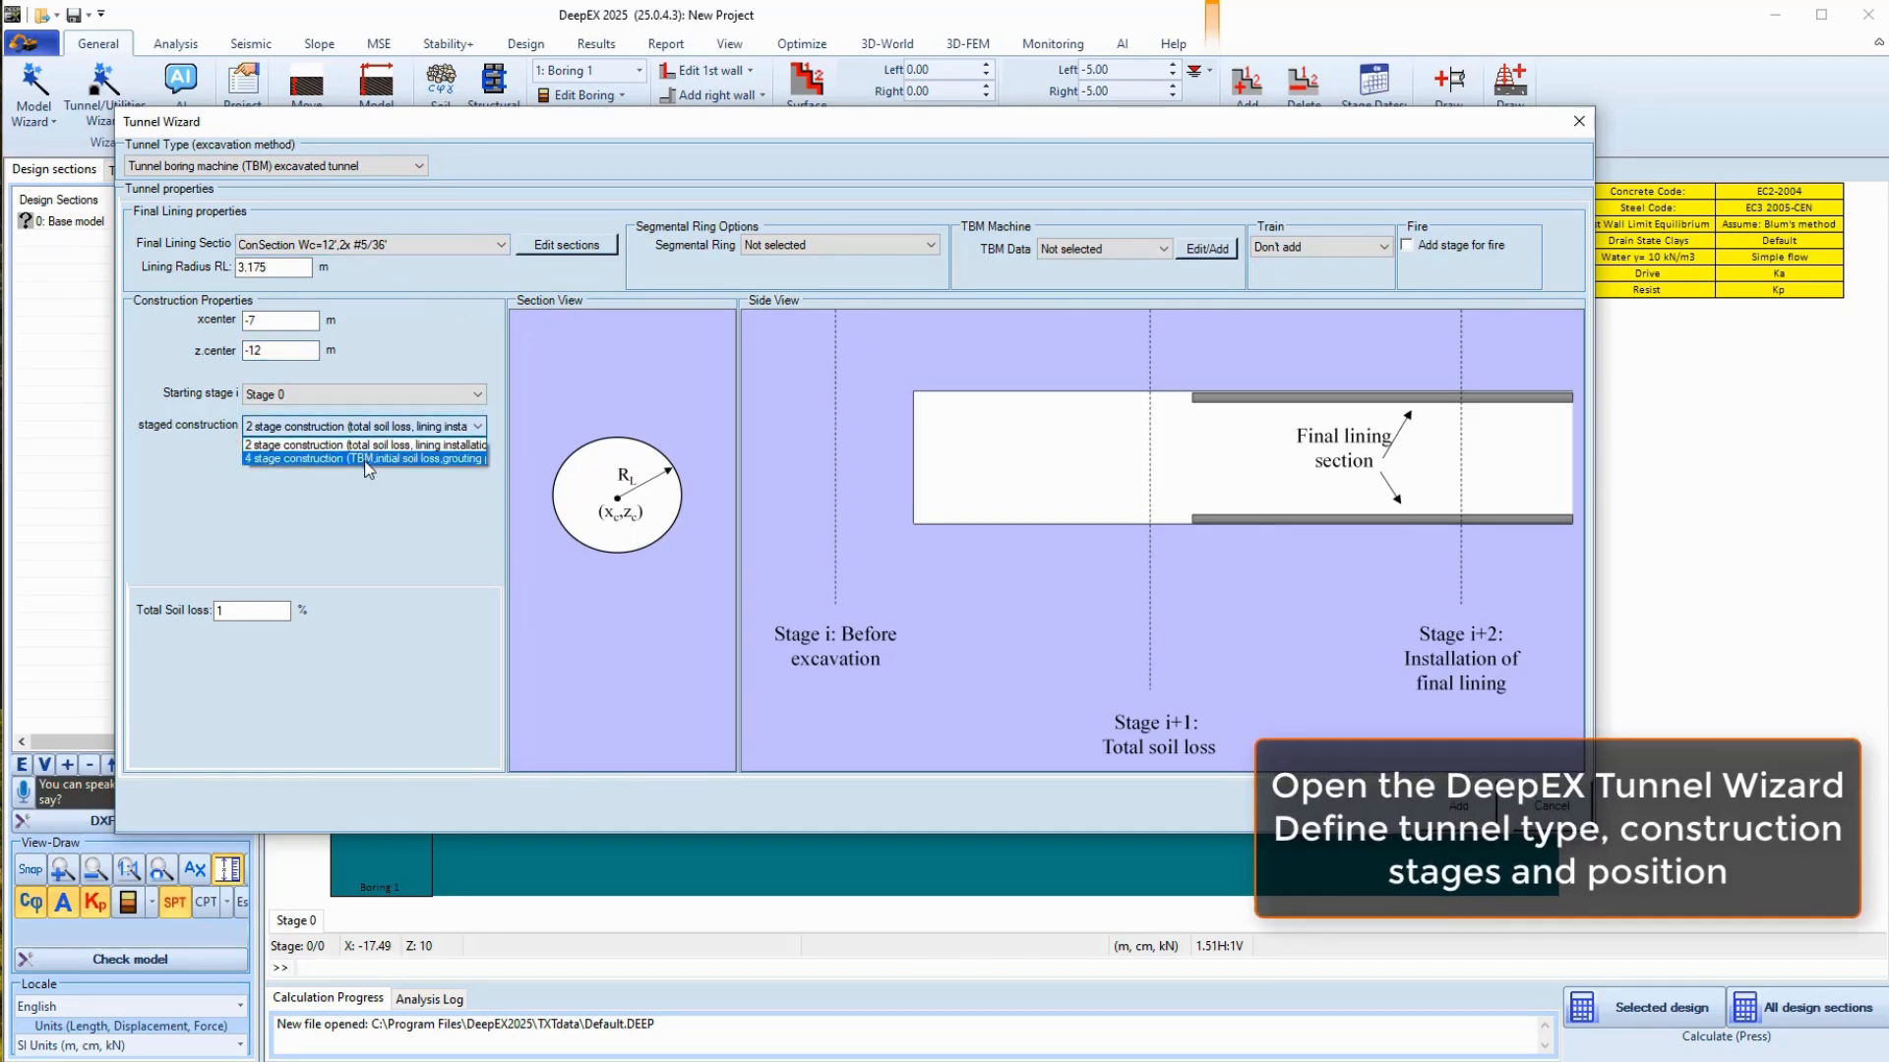
pyautogui.click(365, 459)
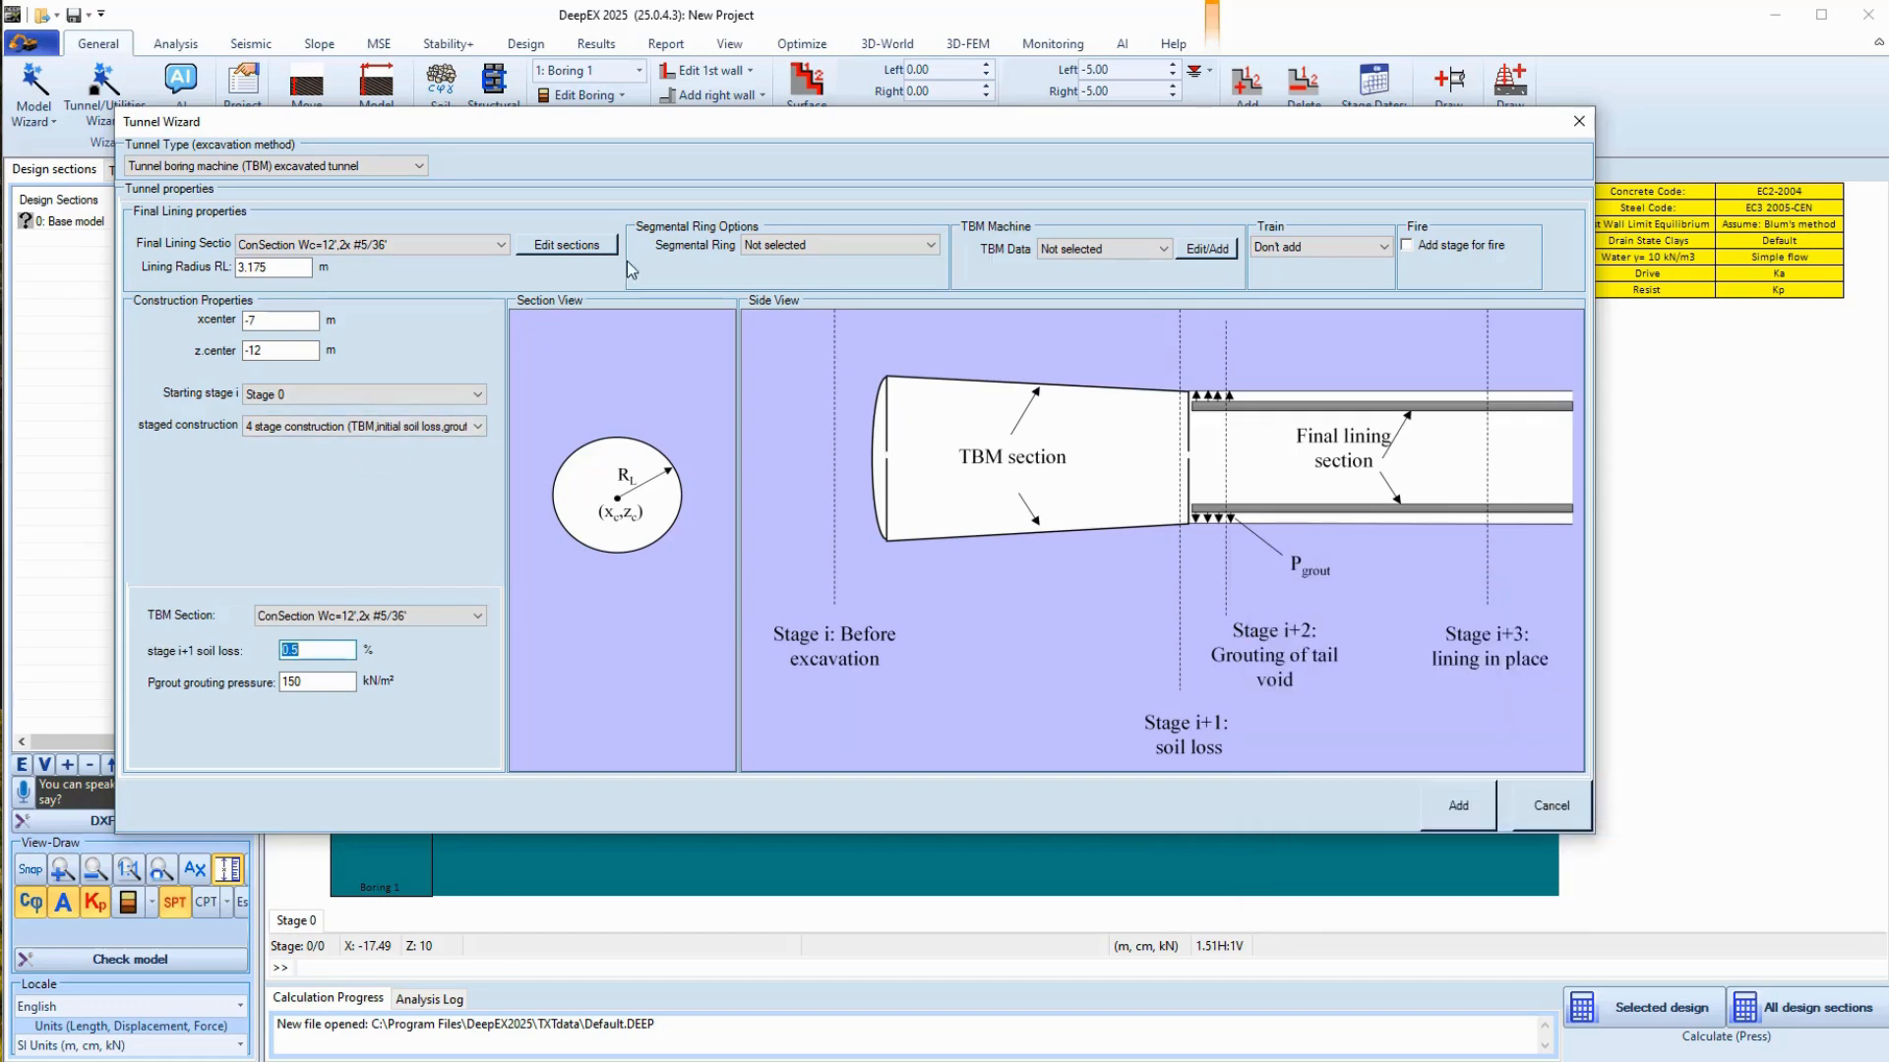
pyautogui.click(840, 247)
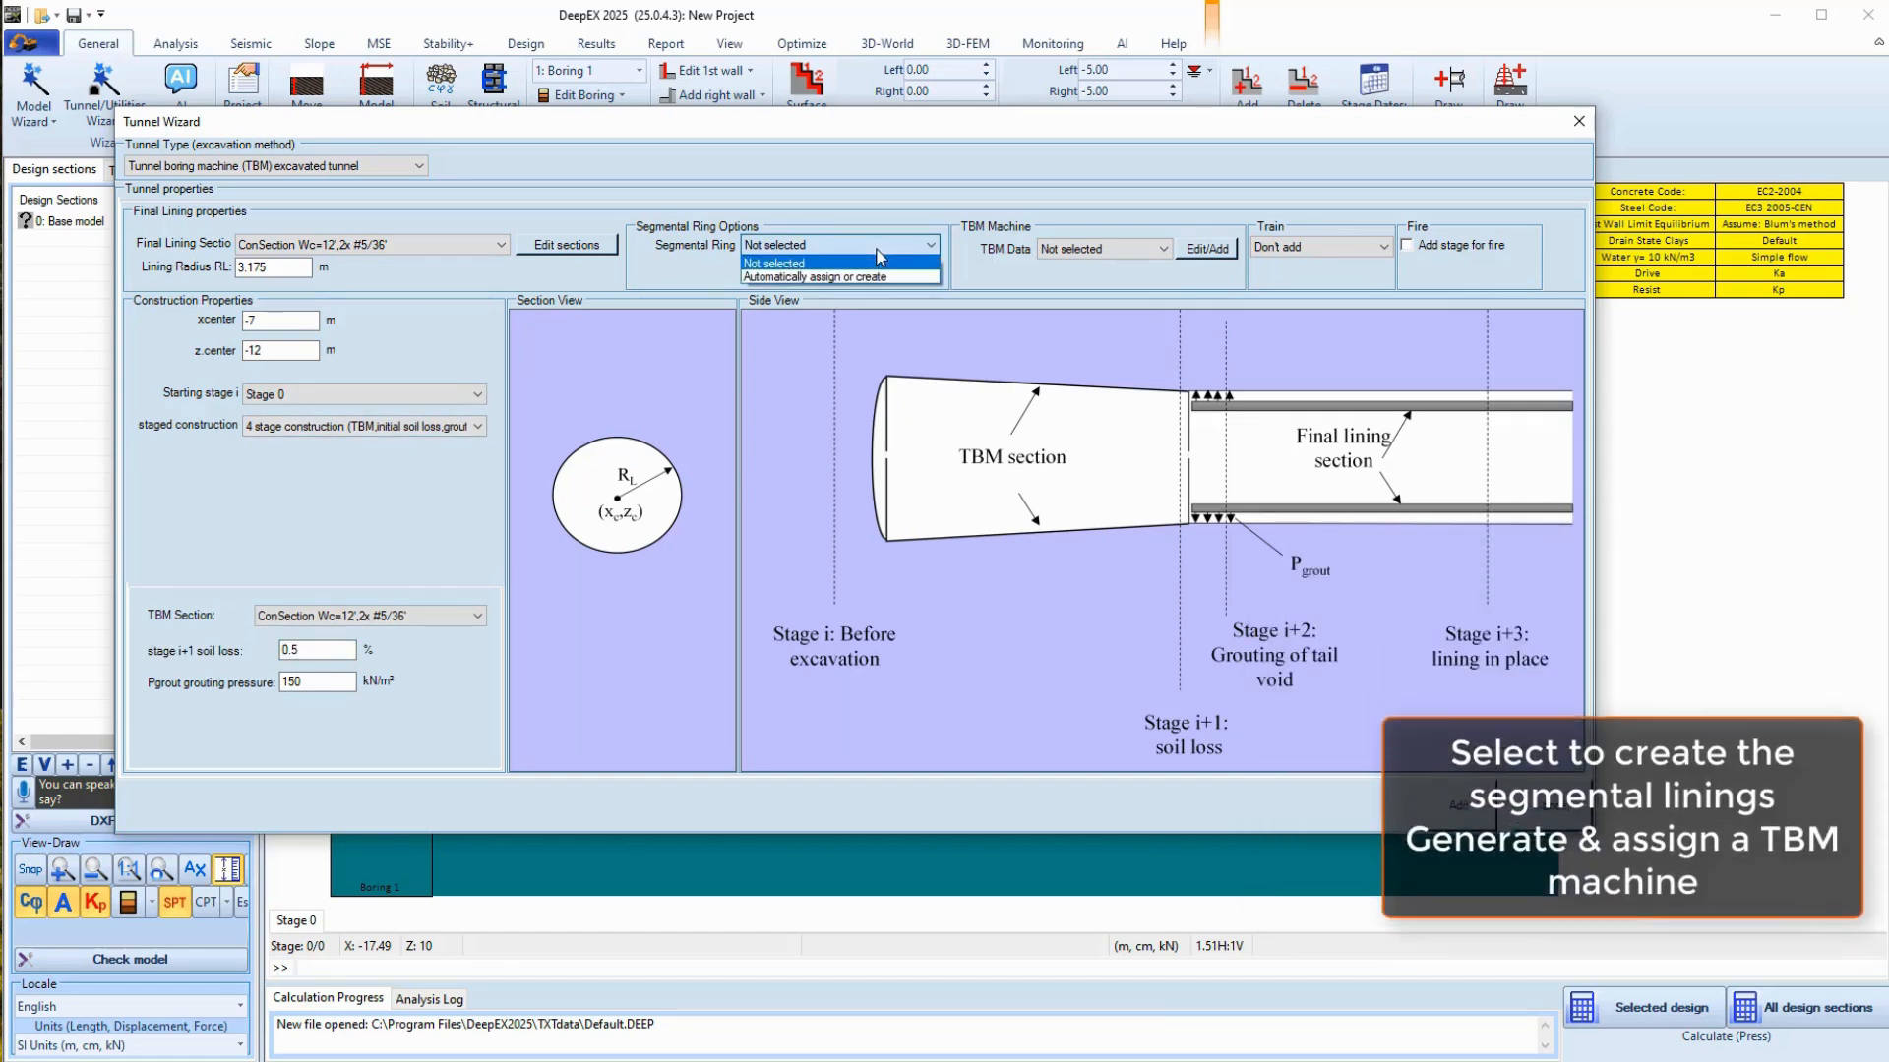
pyautogui.click(843, 278)
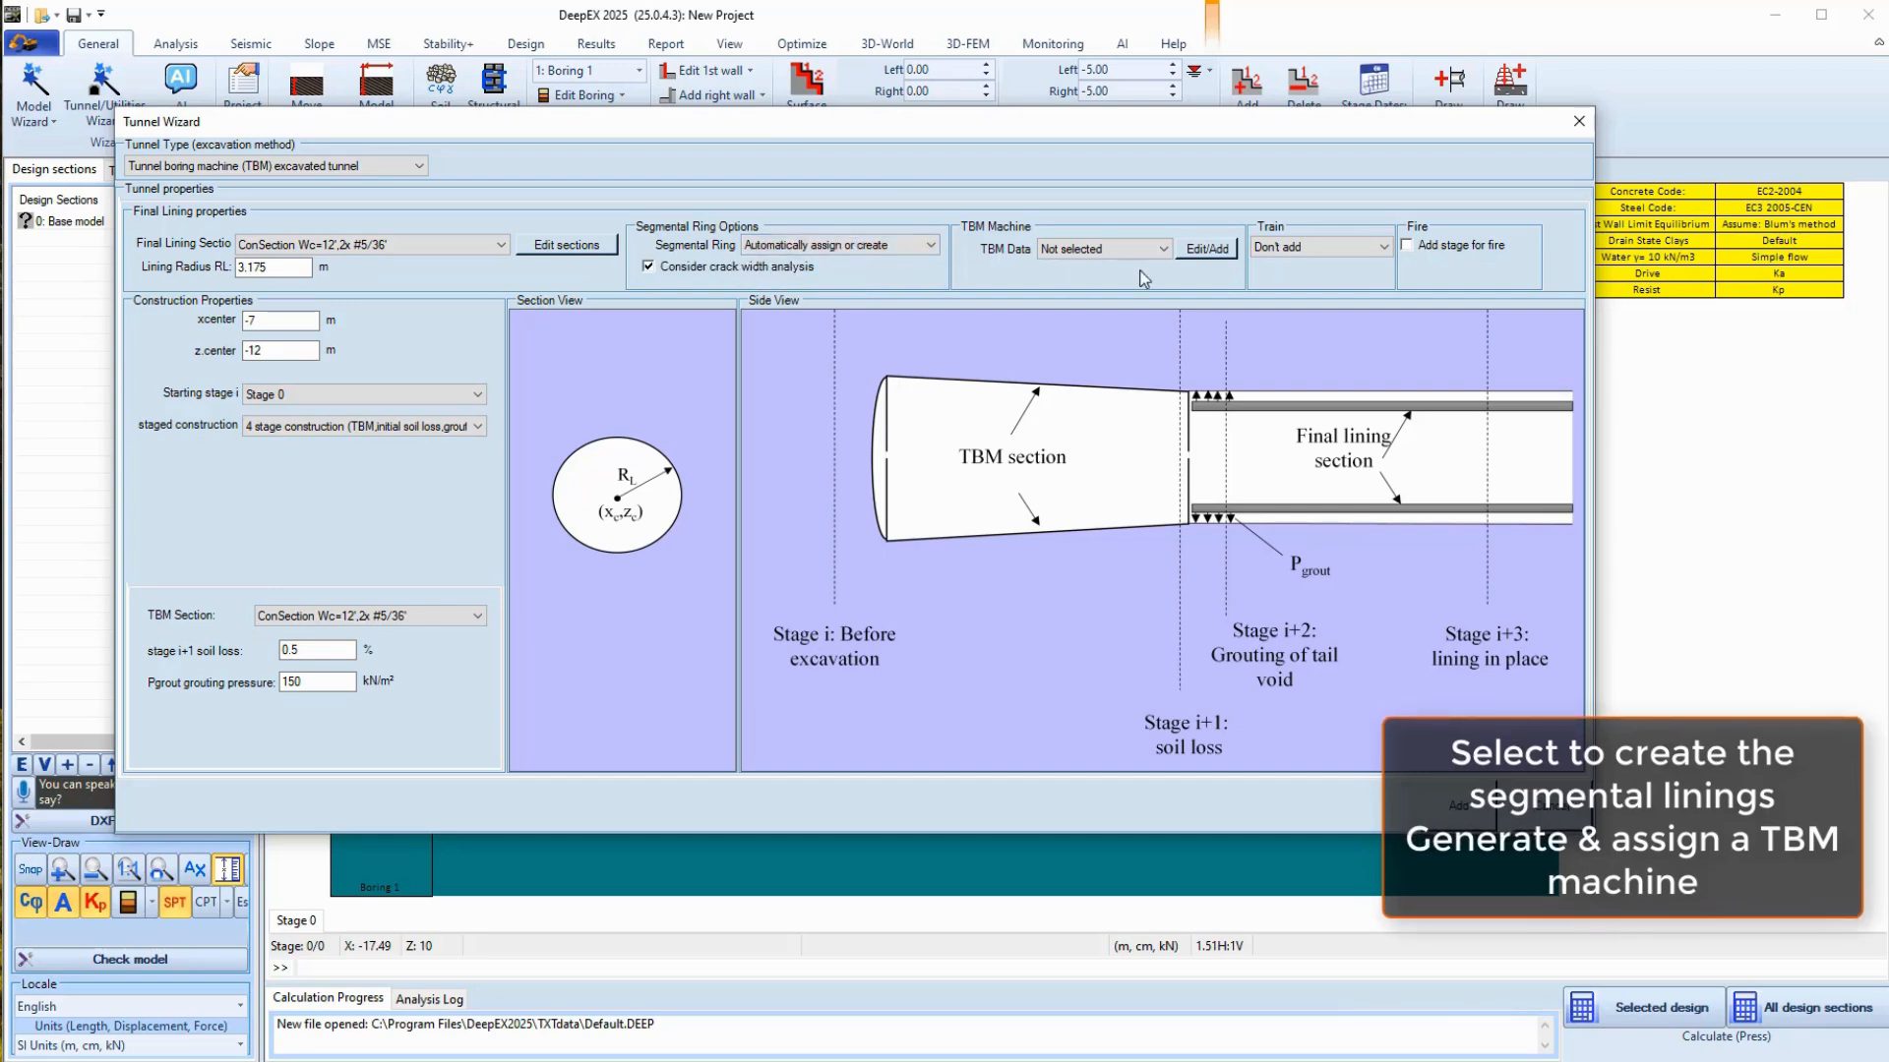
# - Create the default TBM machine profiles and assign EPB TBM 1 to the tunnel
pyautogui.click(1218, 249)
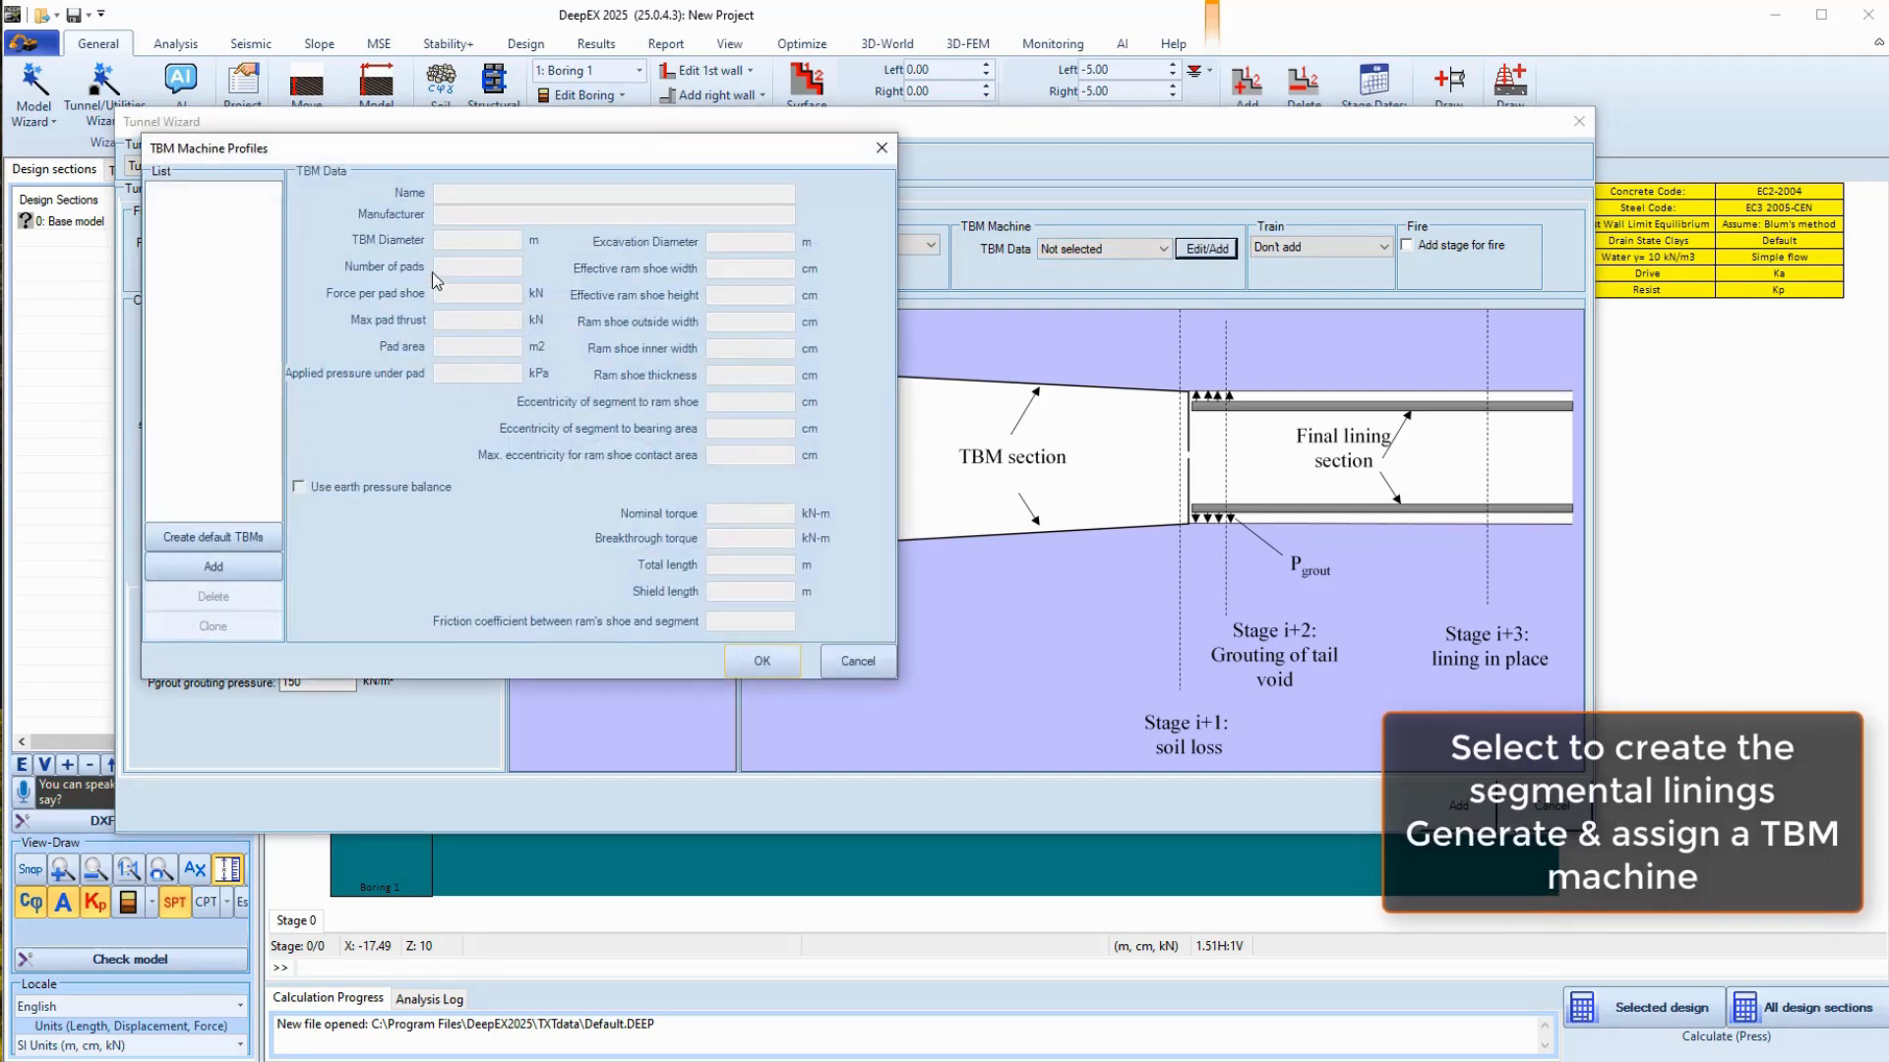
pyautogui.click(209, 536)
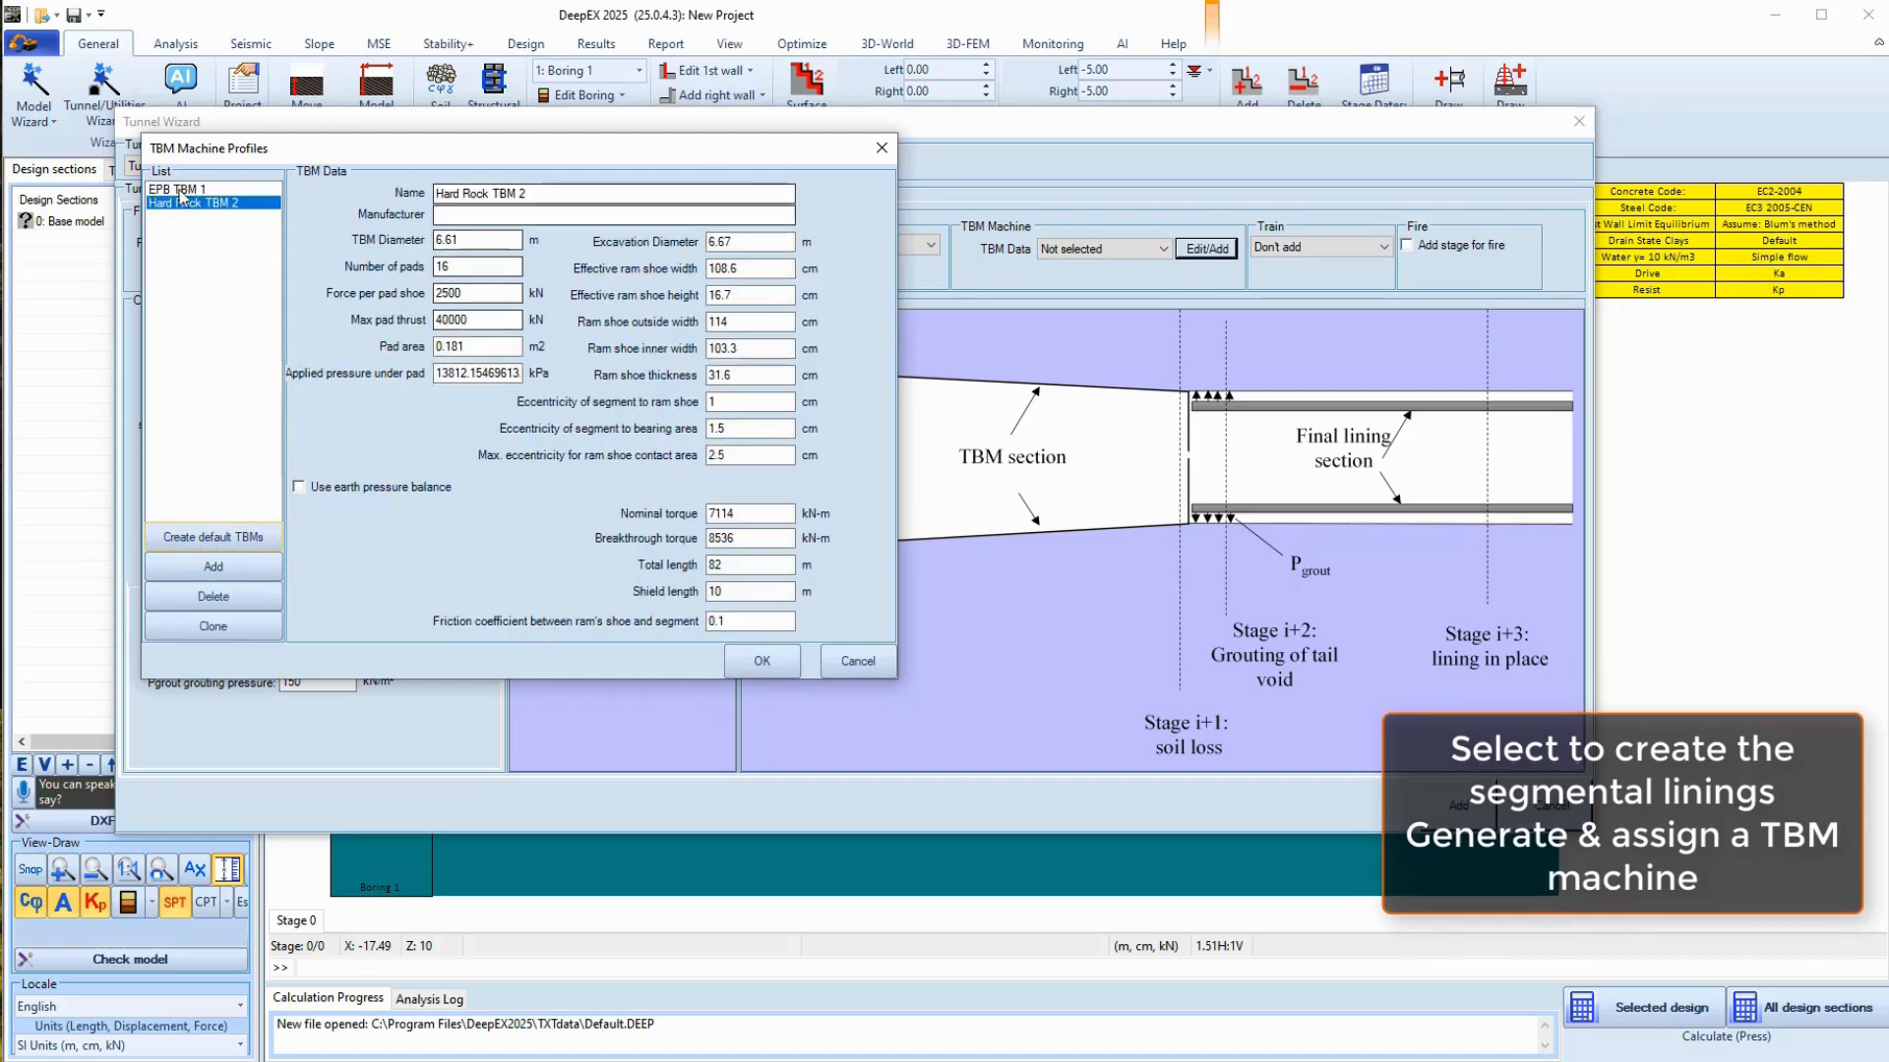
pyautogui.click(761, 661)
pyautogui.click(1102, 249)
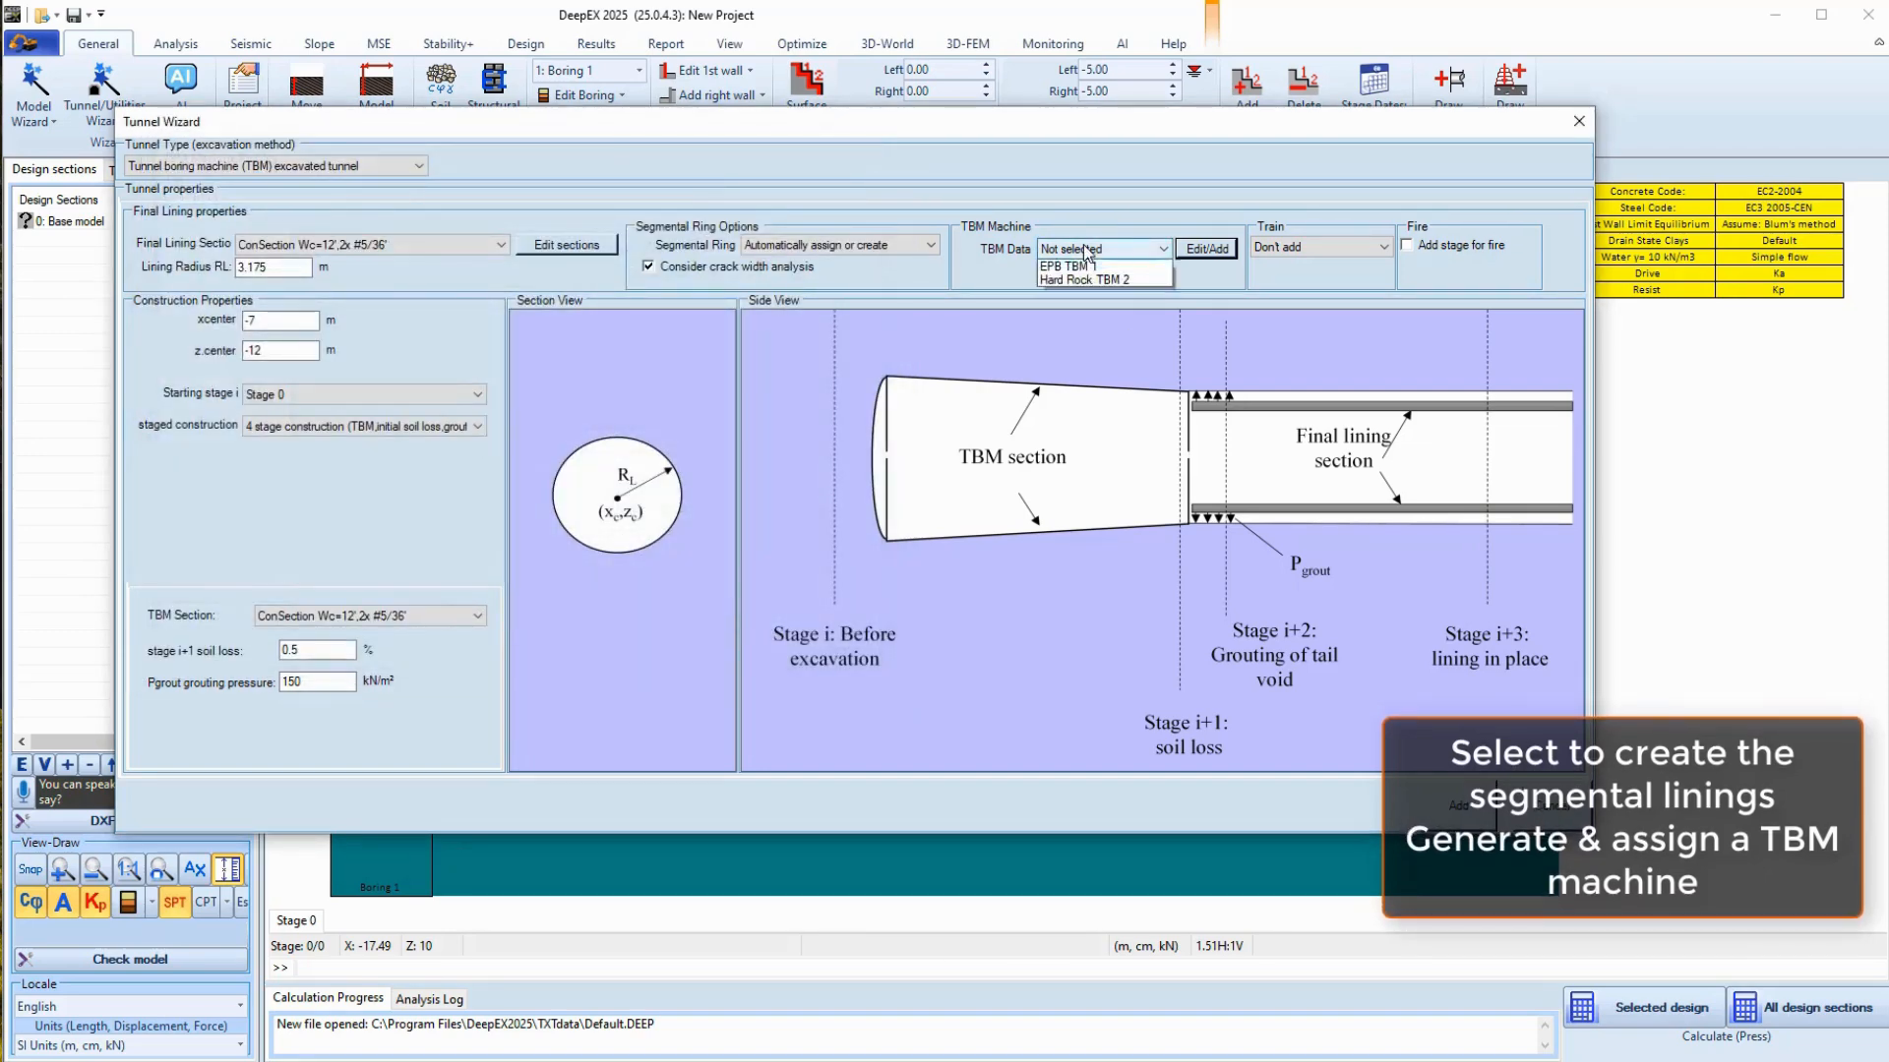
pyautogui.click(1083, 281)
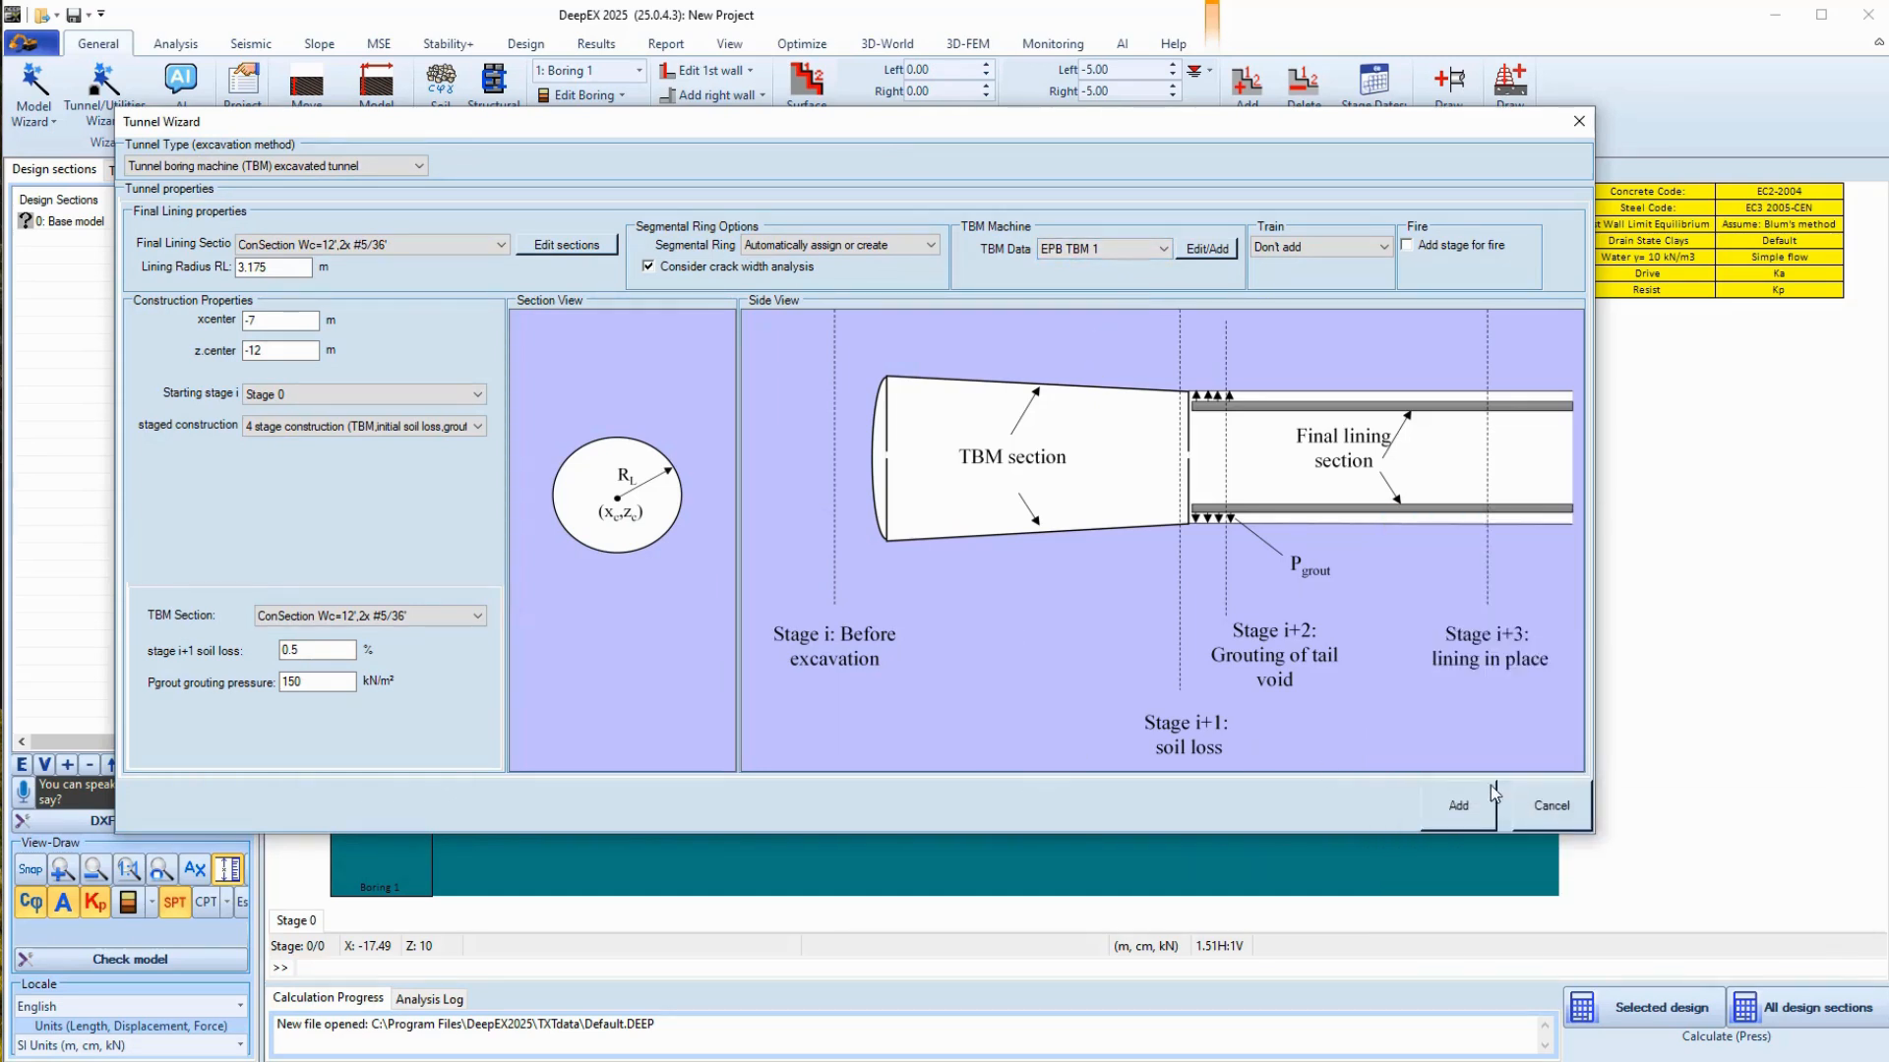
# - Add the tunnel to the model, accepting the typical TBM shield section and the switch to FEM analysis
pyautogui.click(1458, 809)
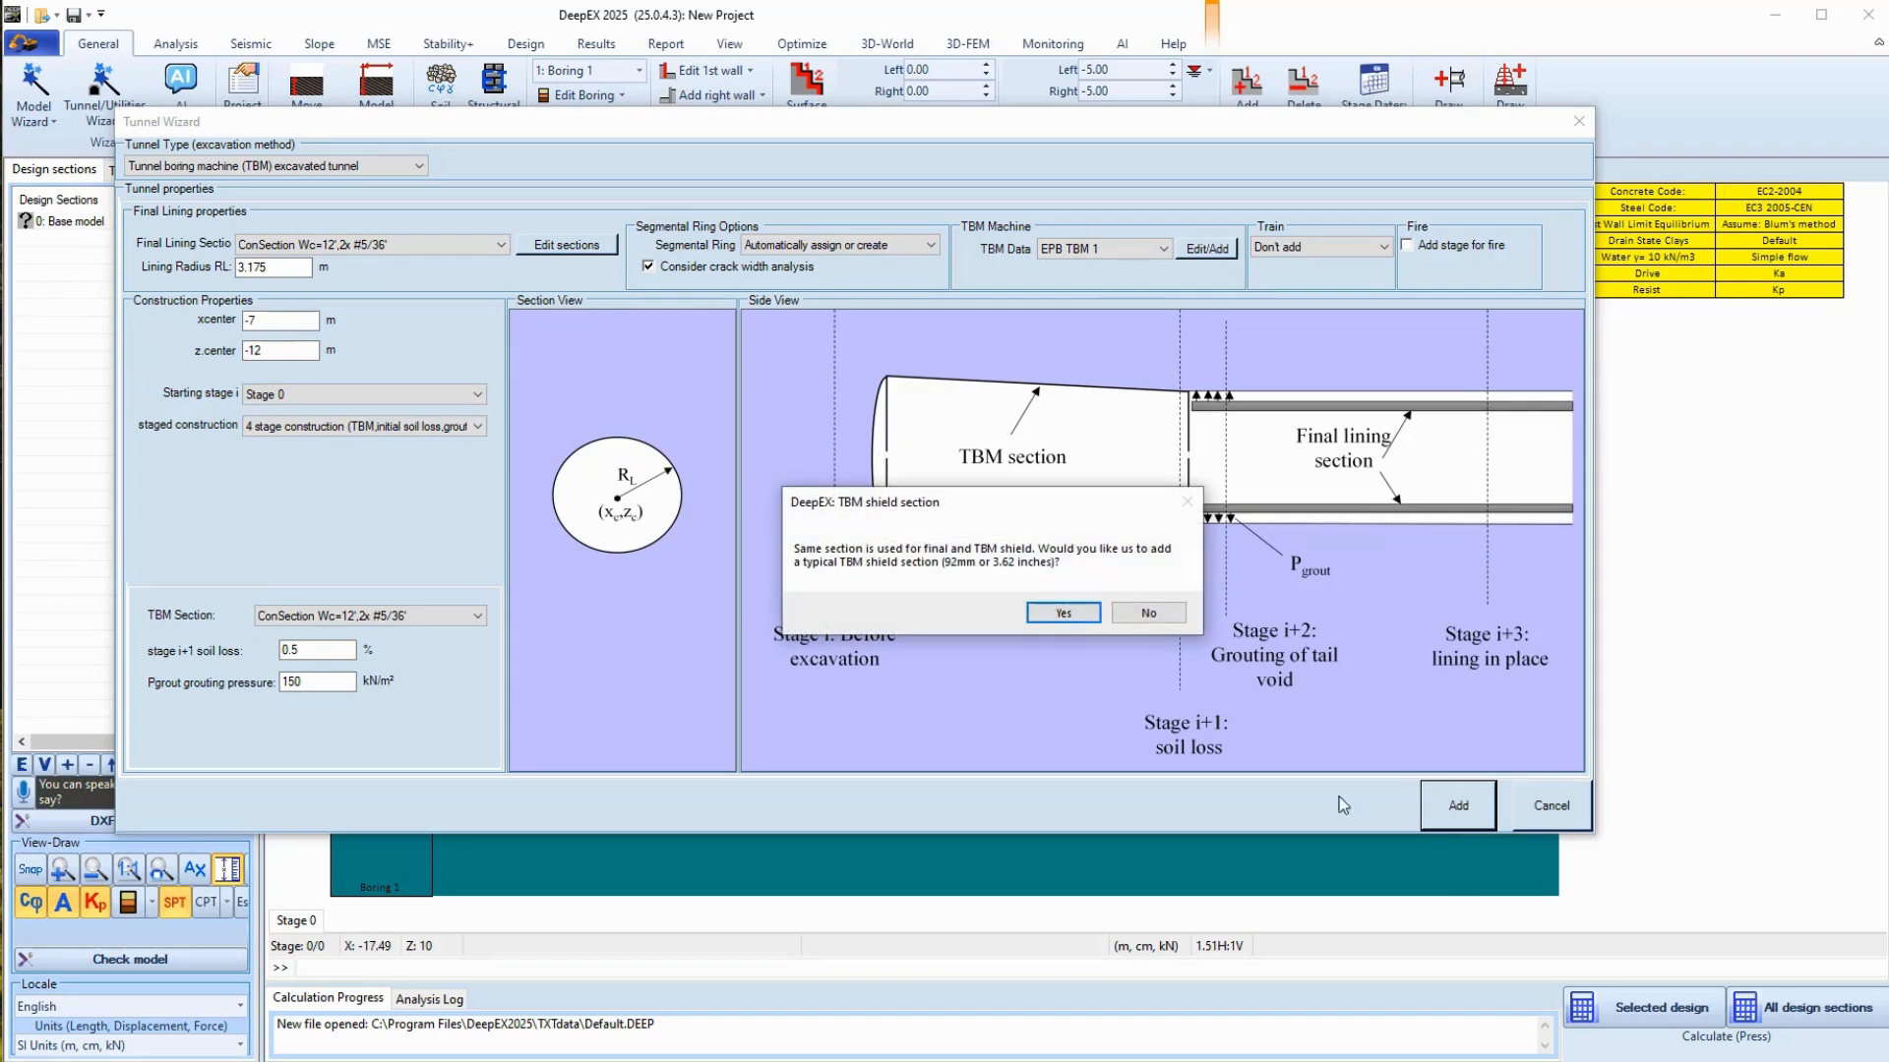
pyautogui.click(1058, 623)
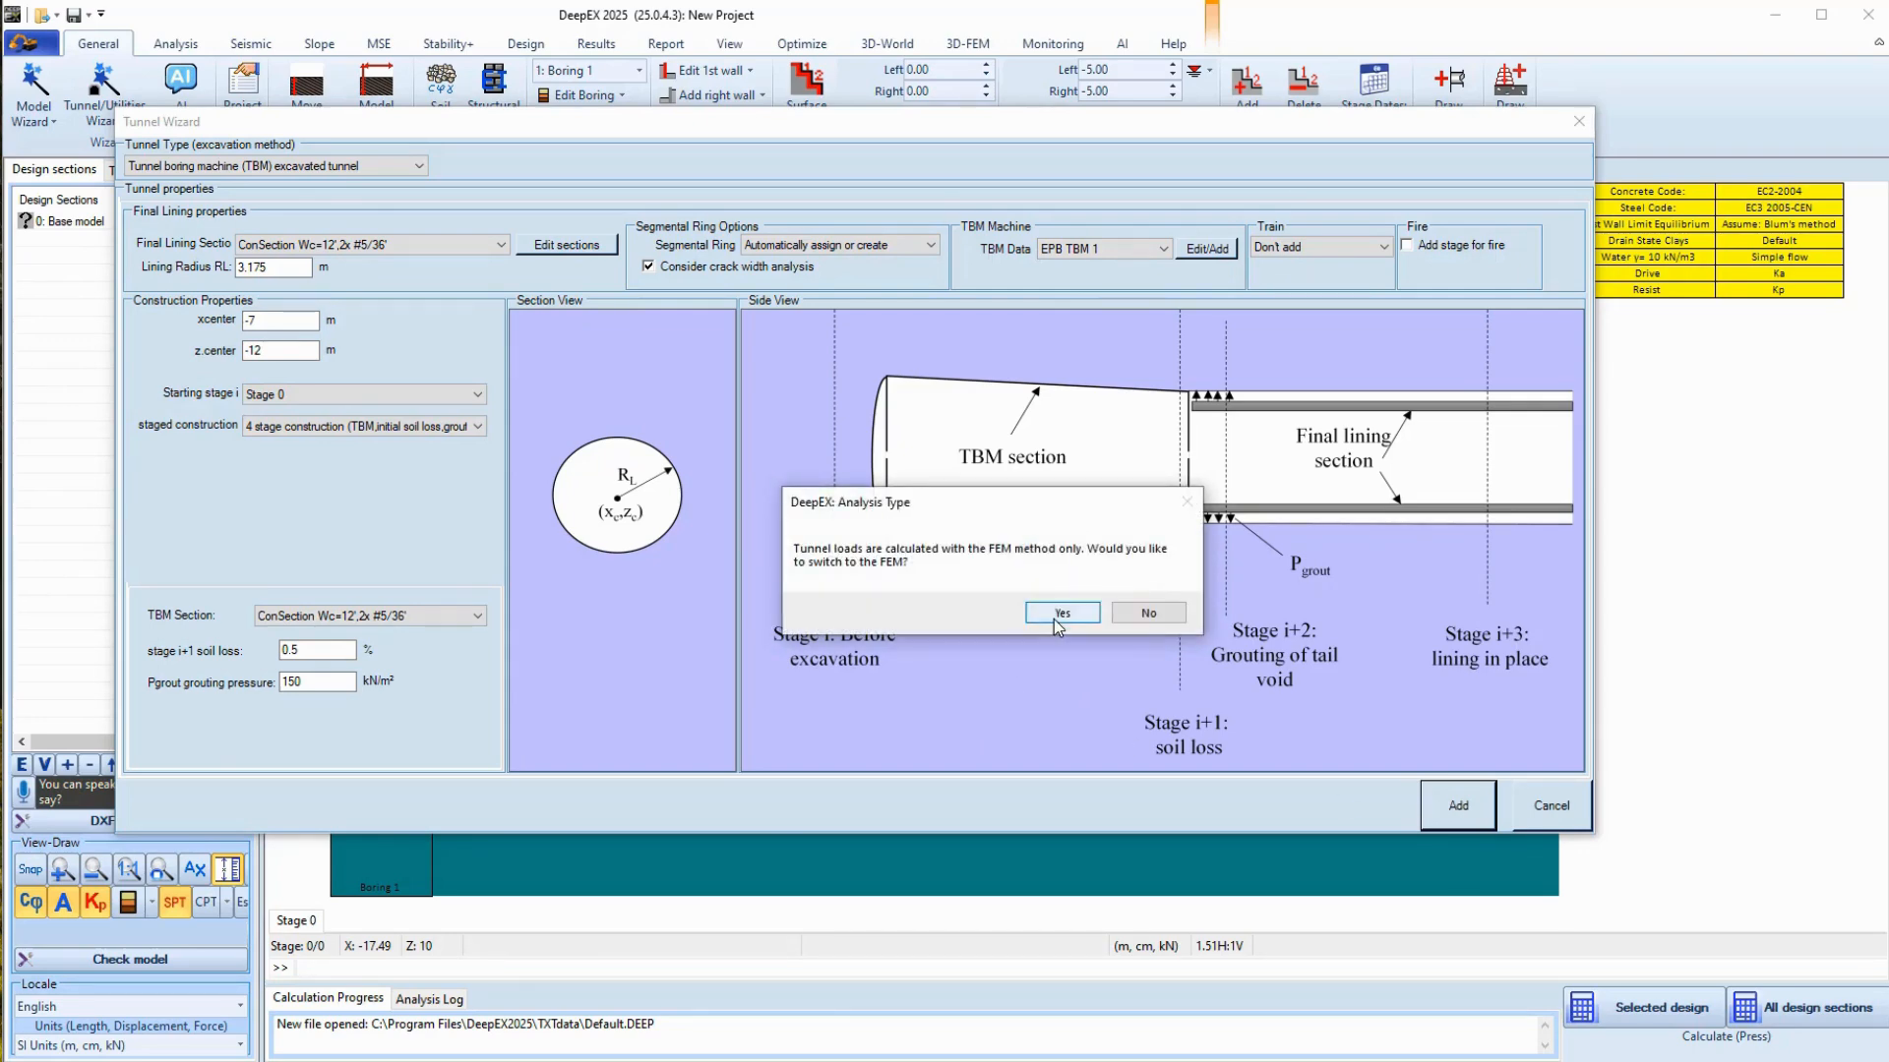
pyautogui.click(1059, 617)
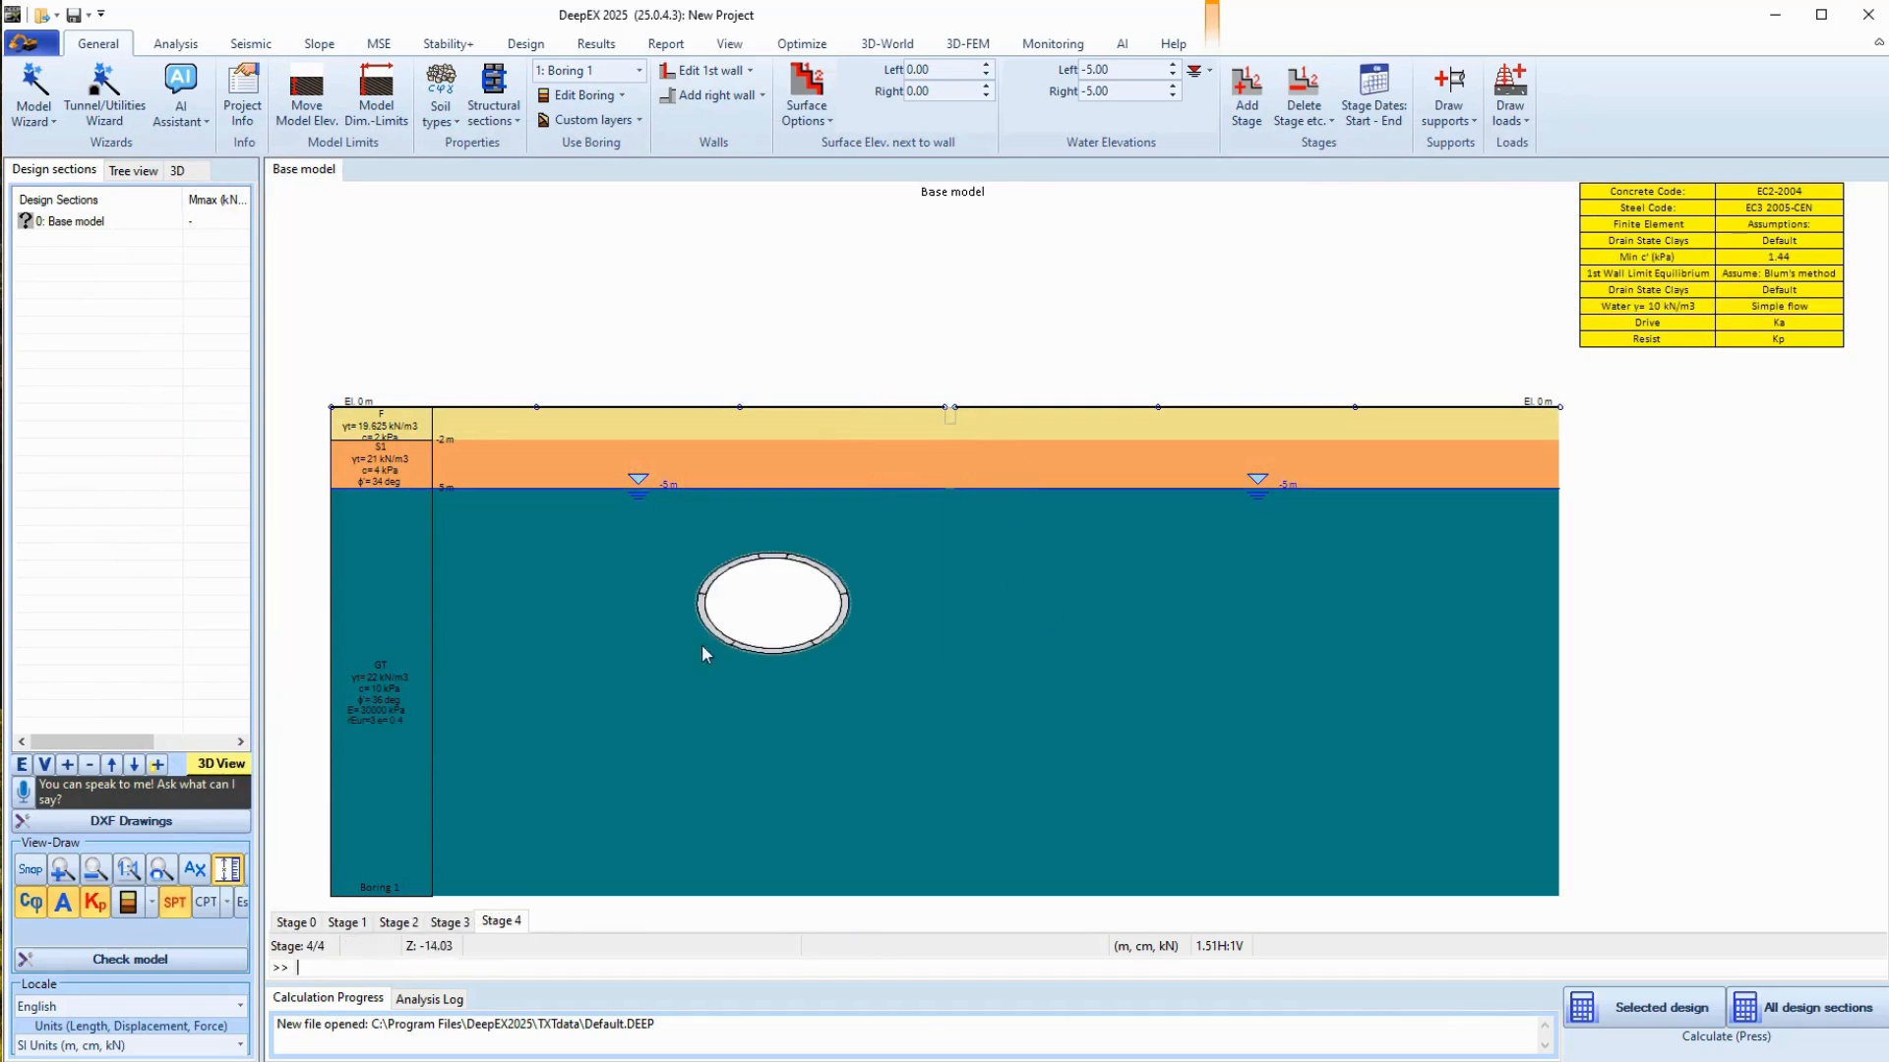
# - Add a construction stage after Stage 4 and activate the wall in it
pyautogui.click(128, 871)
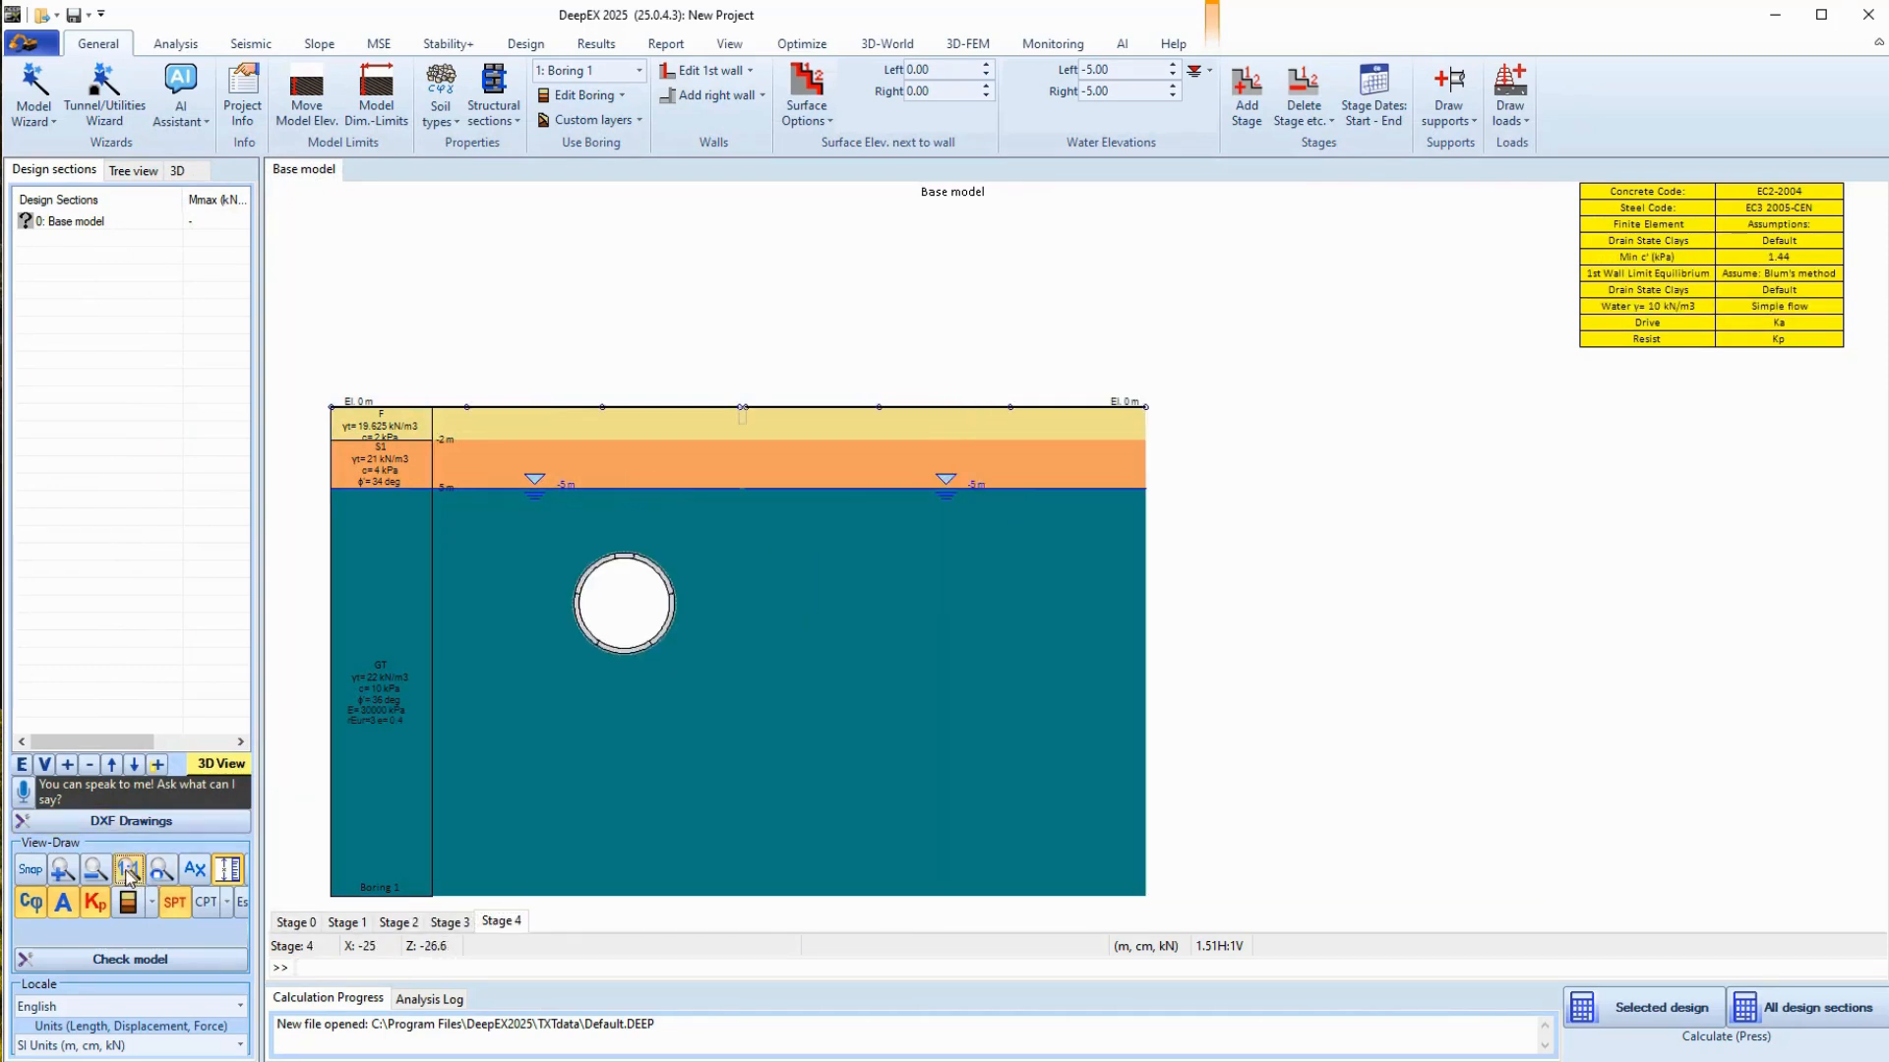
pyautogui.rightClick(502, 921)
pyautogui.click(548, 935)
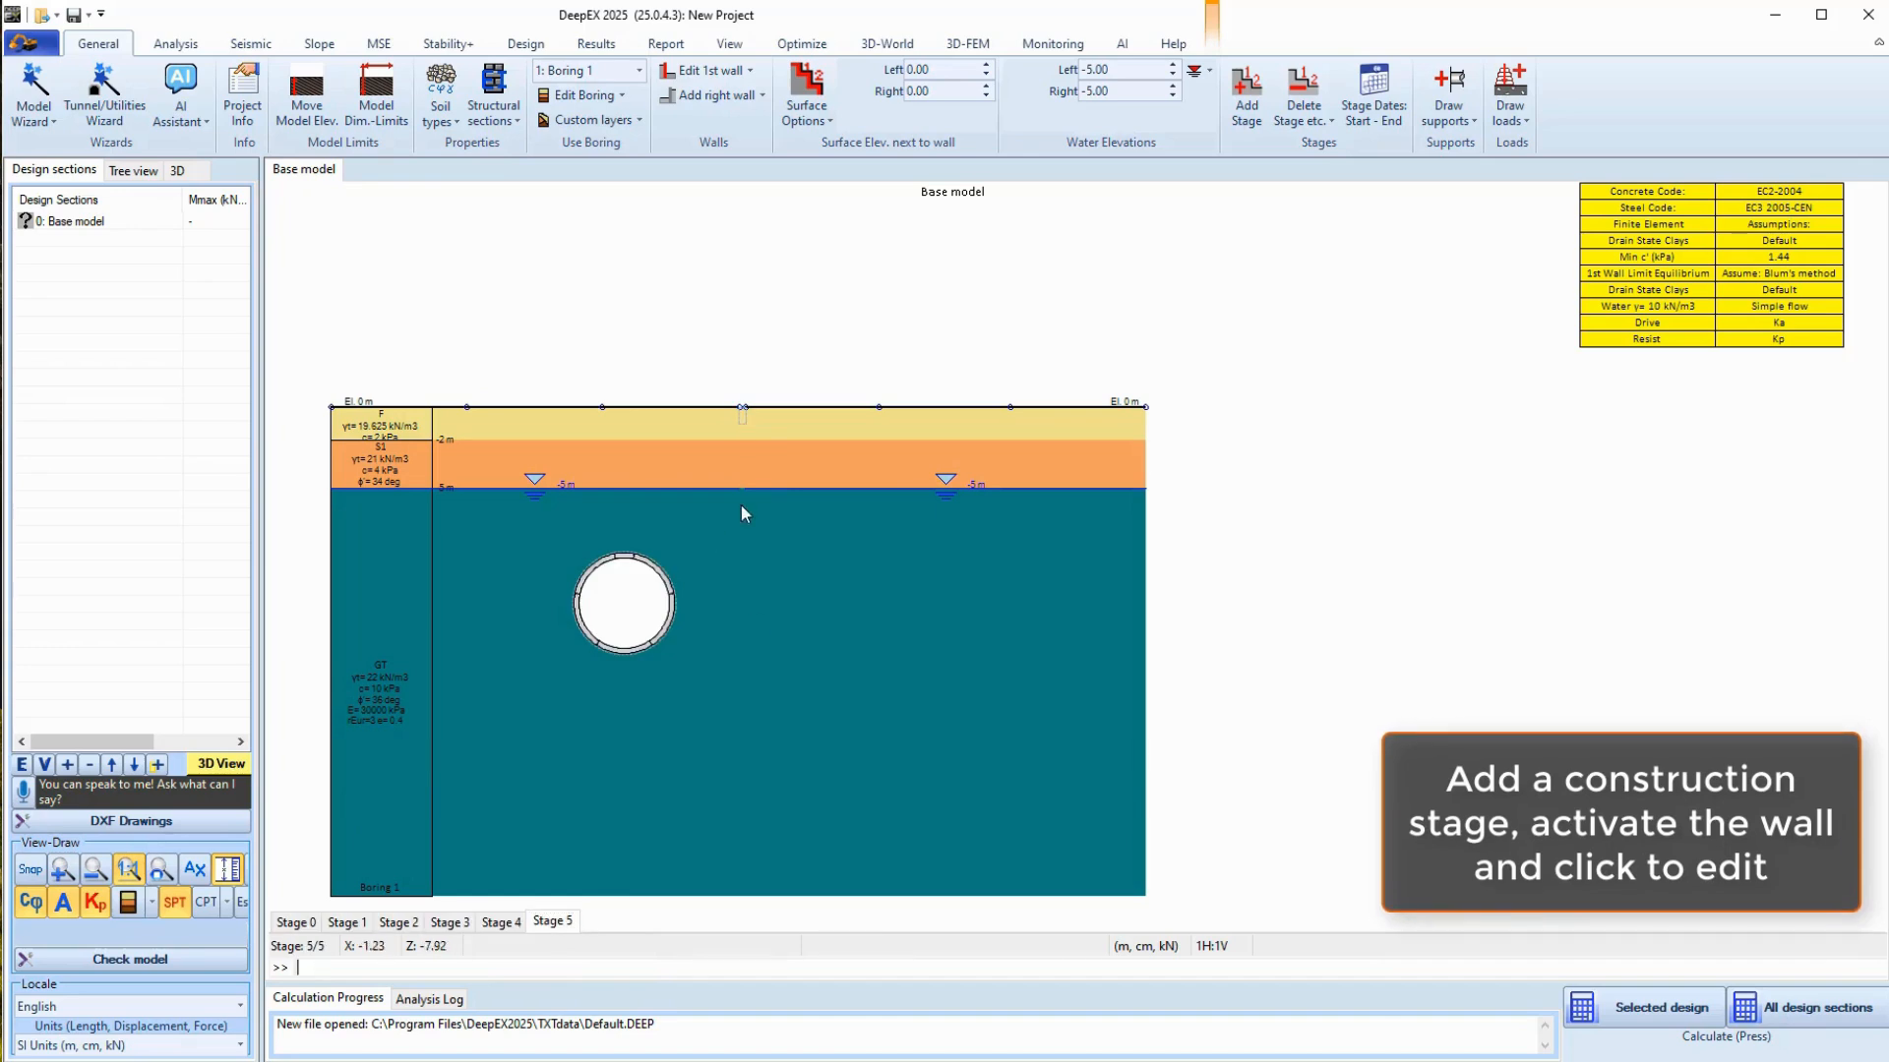
pyautogui.rightClick(743, 408)
pyautogui.click(777, 426)
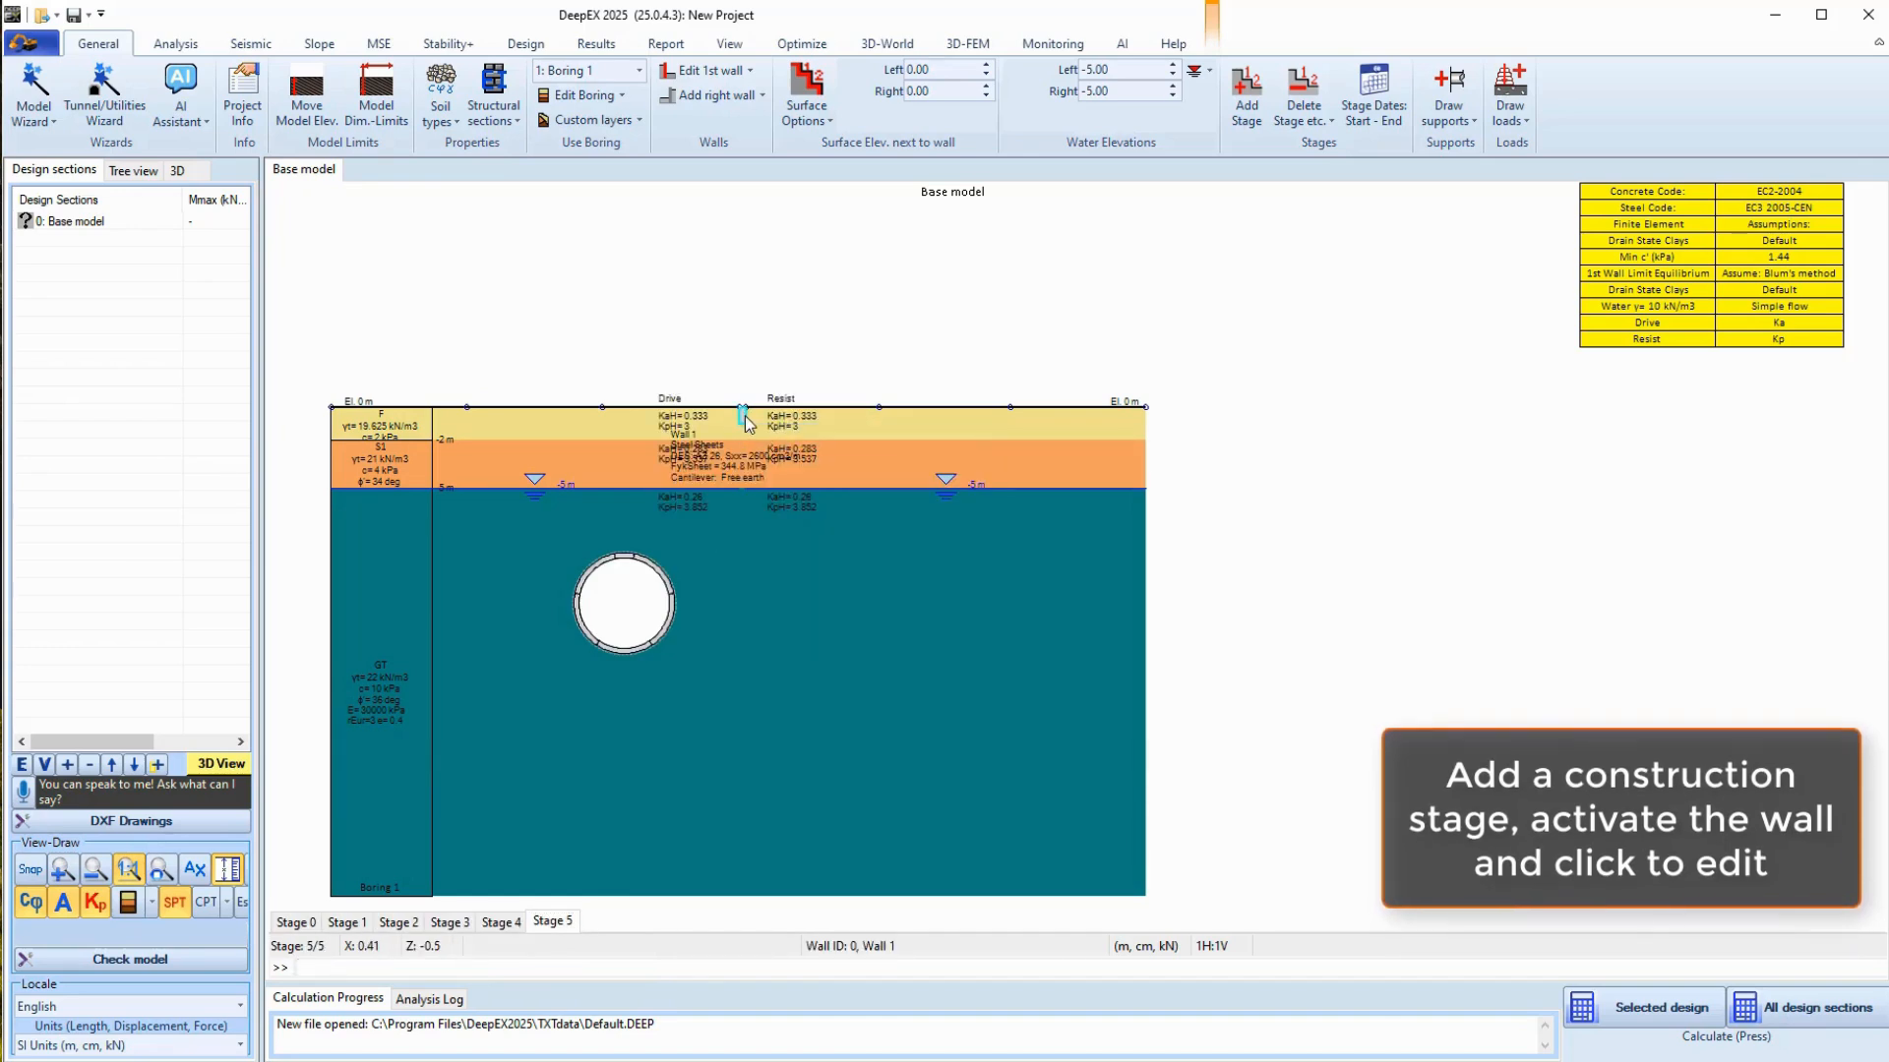
# - Set Wall 1's depth to 12 m and make its section a 0.8 m wide rectangular diaphragm wall
pyautogui.click(743, 413)
pyautogui.doubleClick(289, 412)
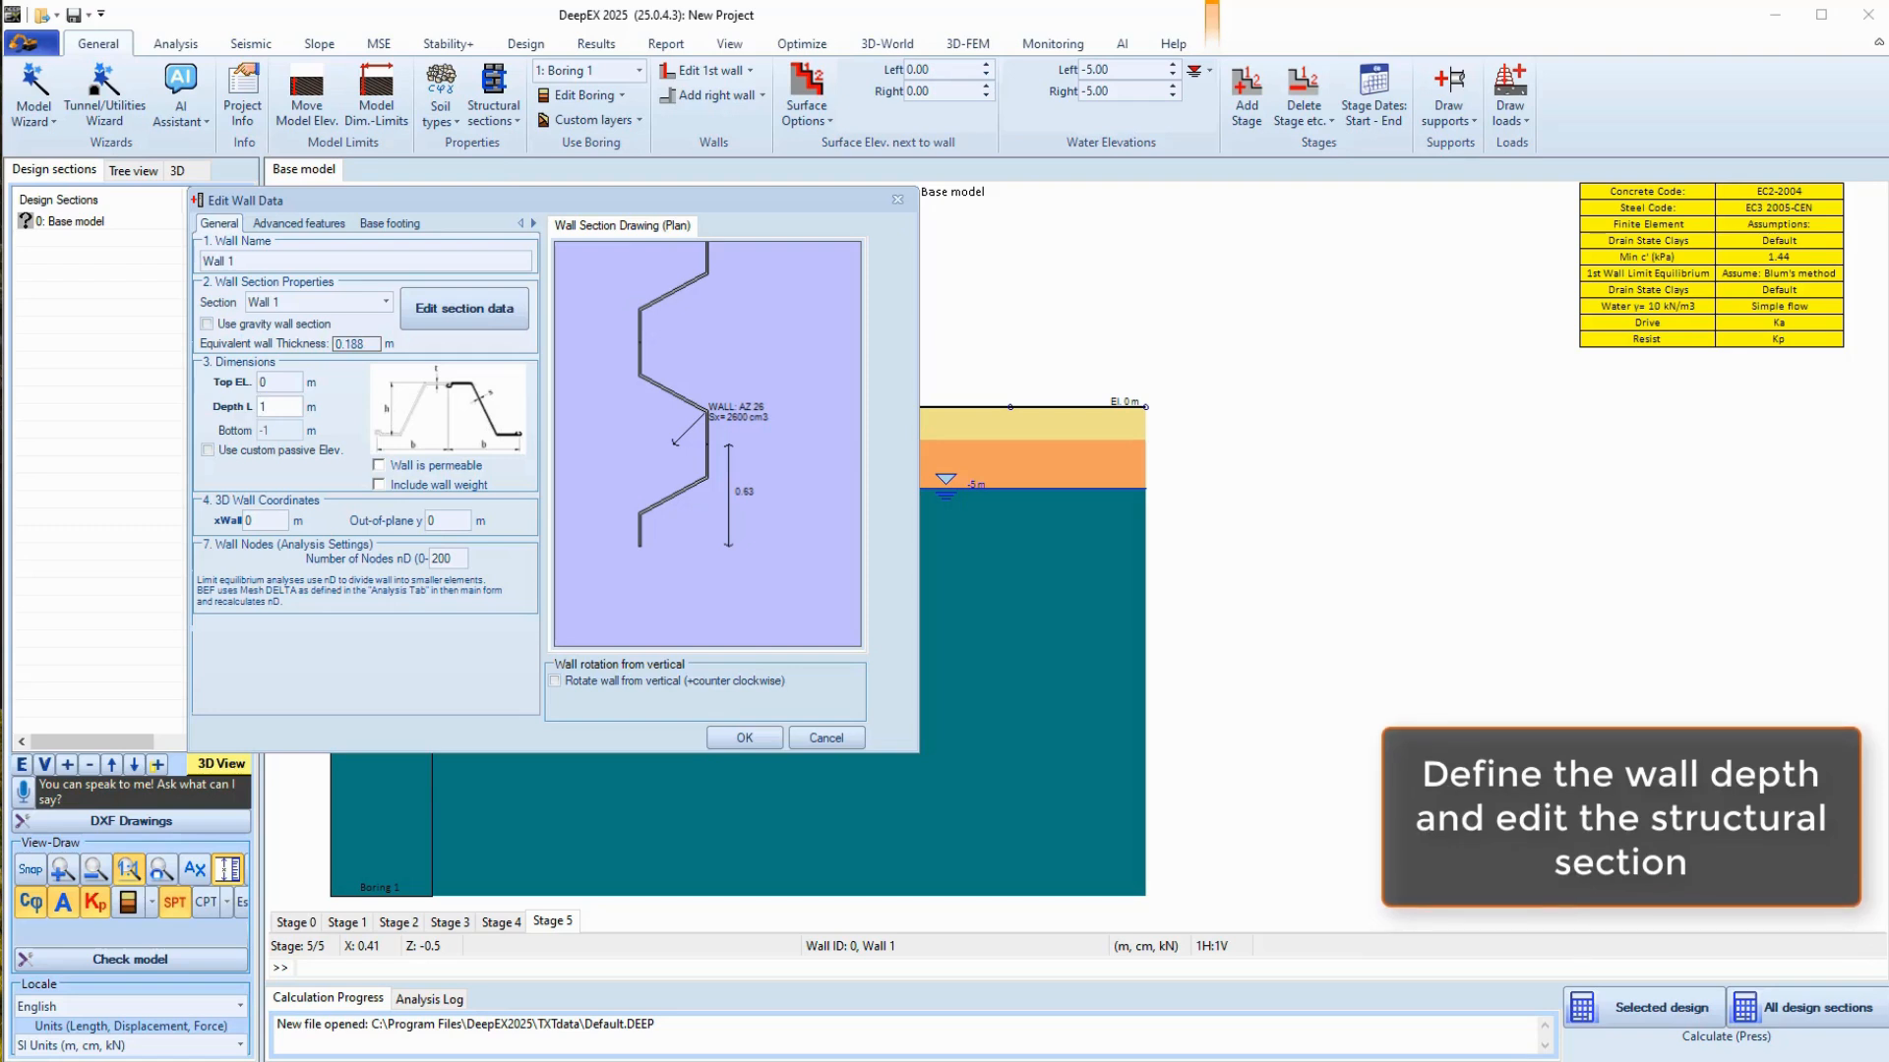
pyautogui.click(459, 315)
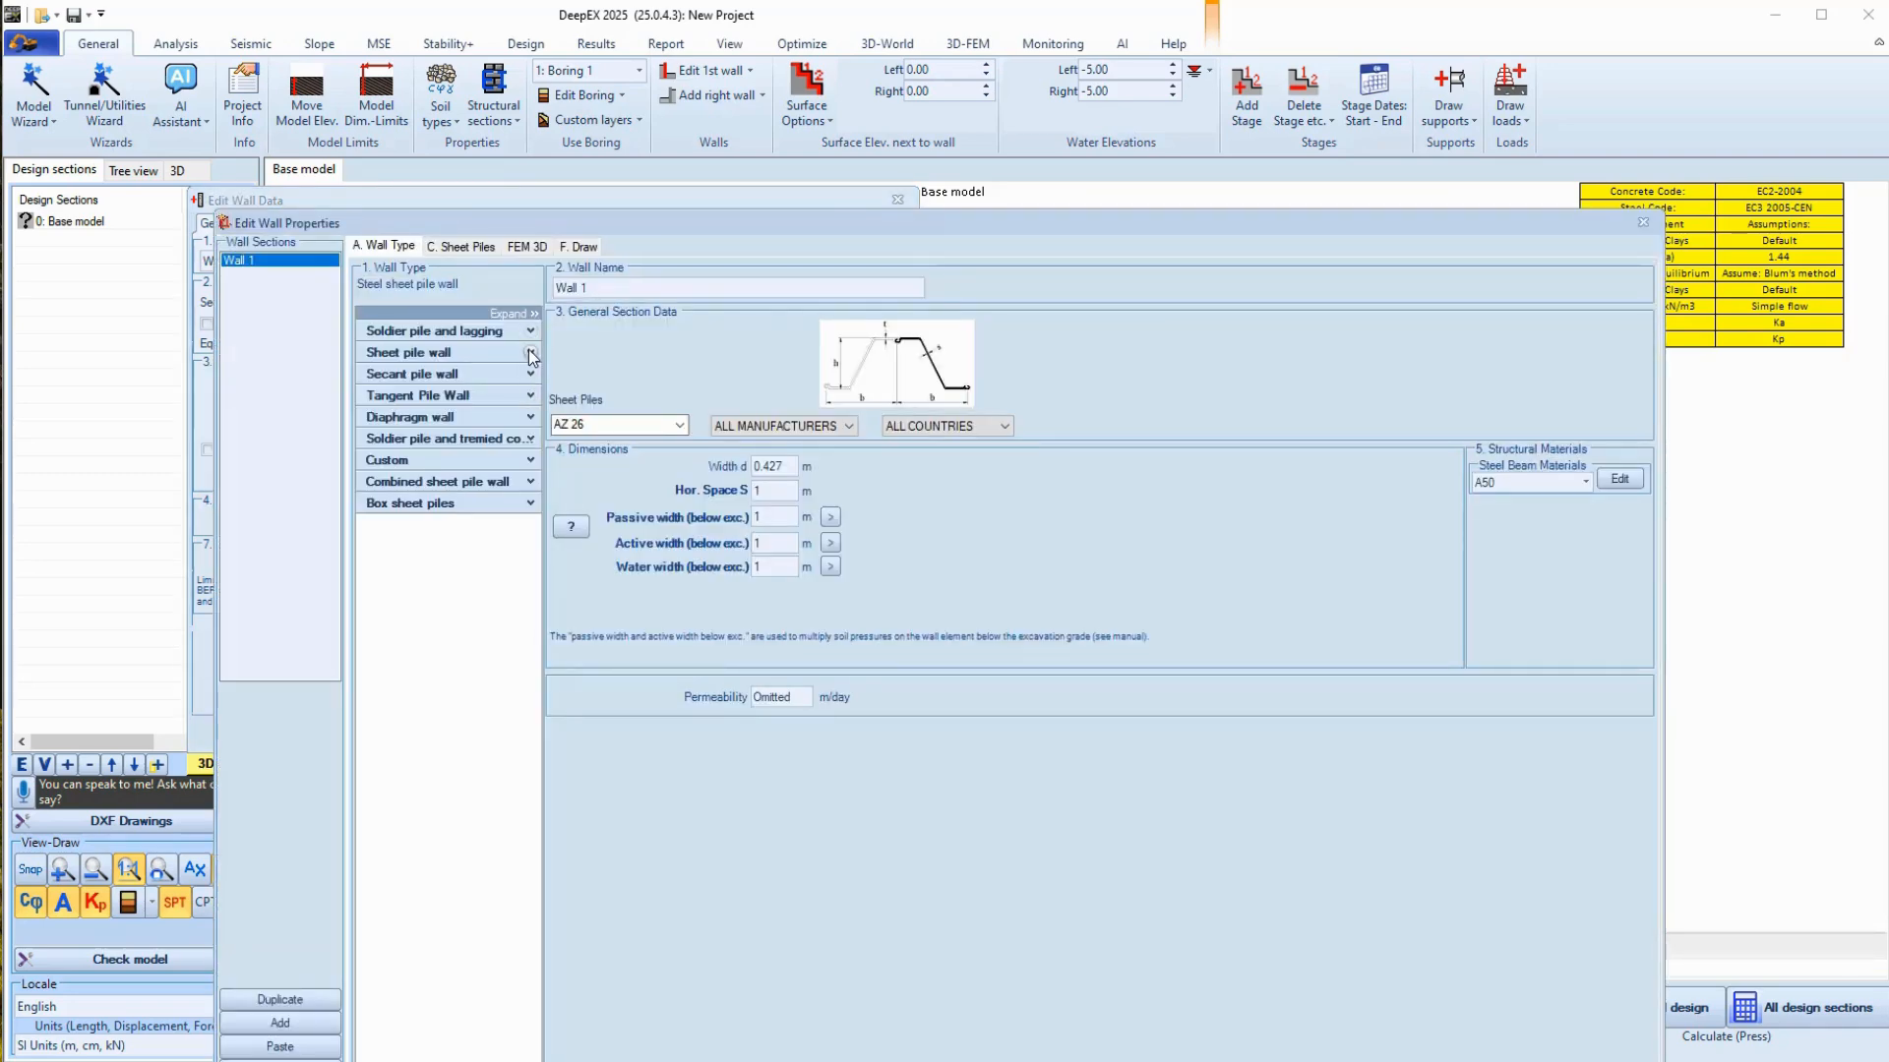
pyautogui.click(530, 417)
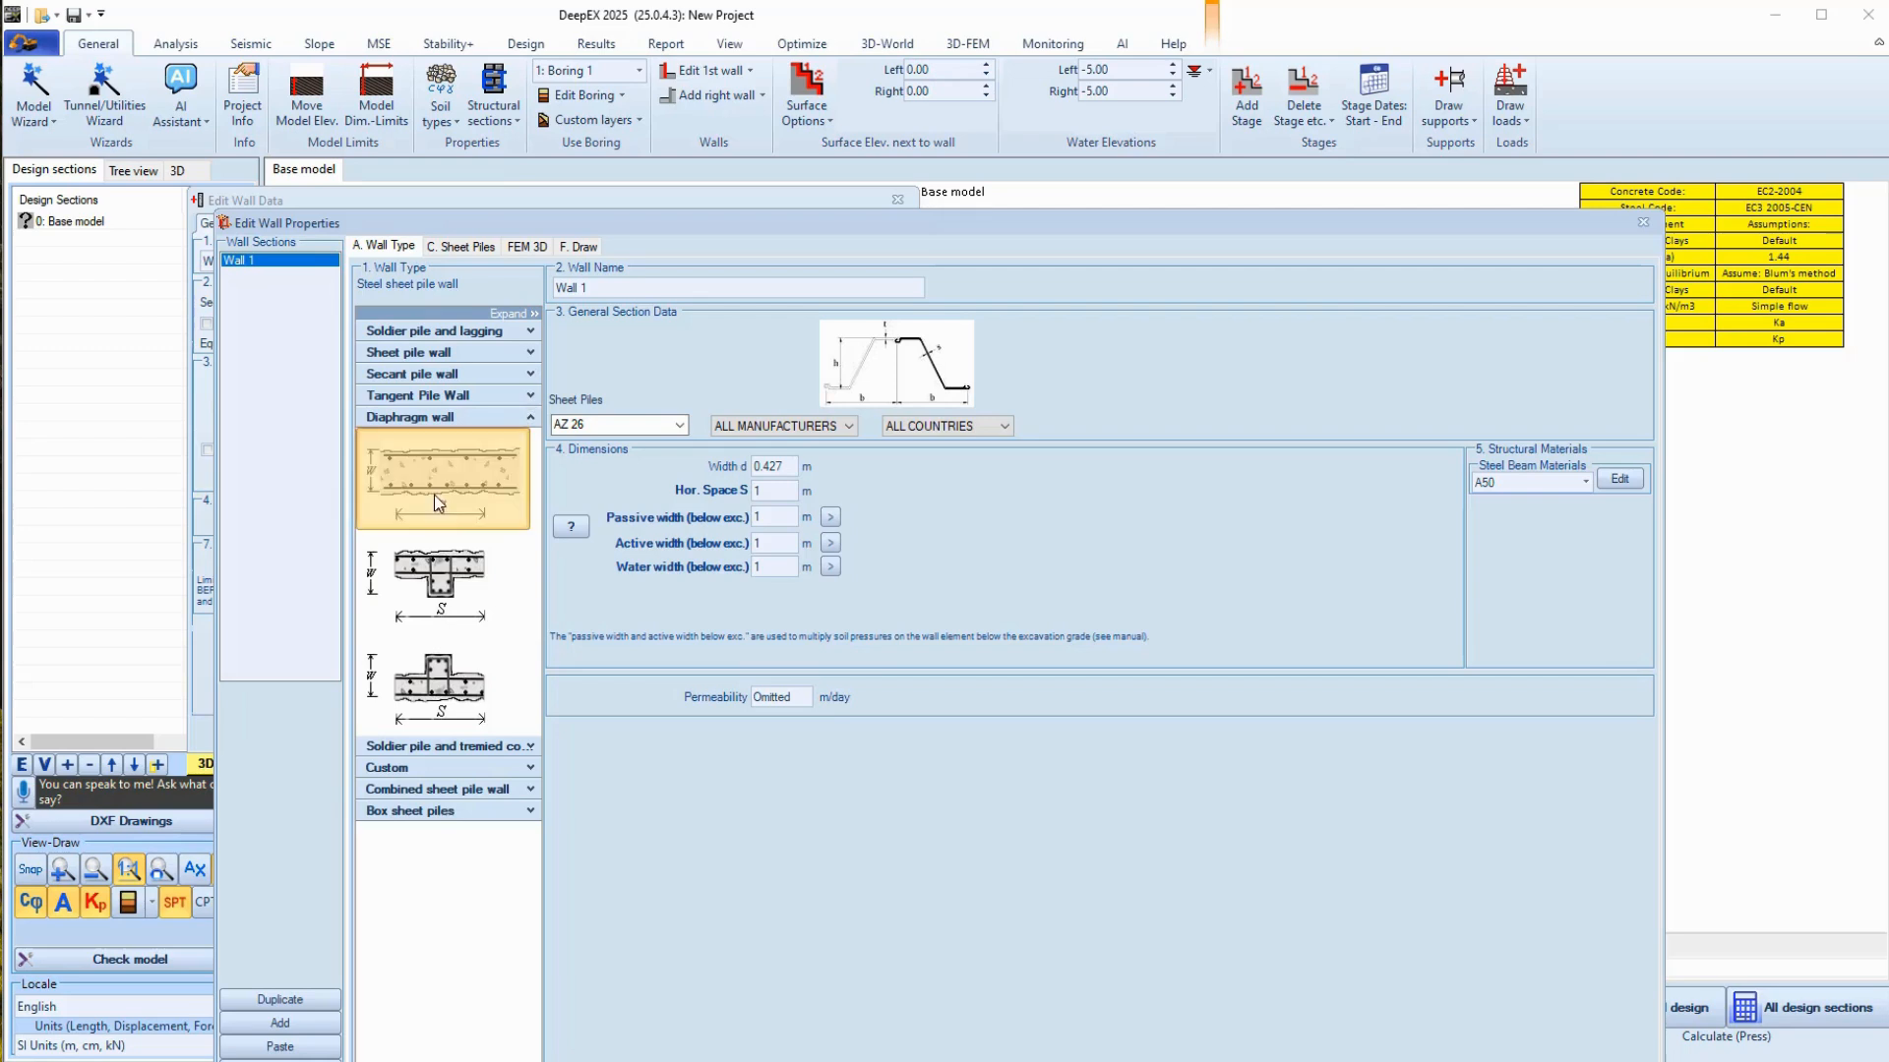
pyautogui.click(442, 479)
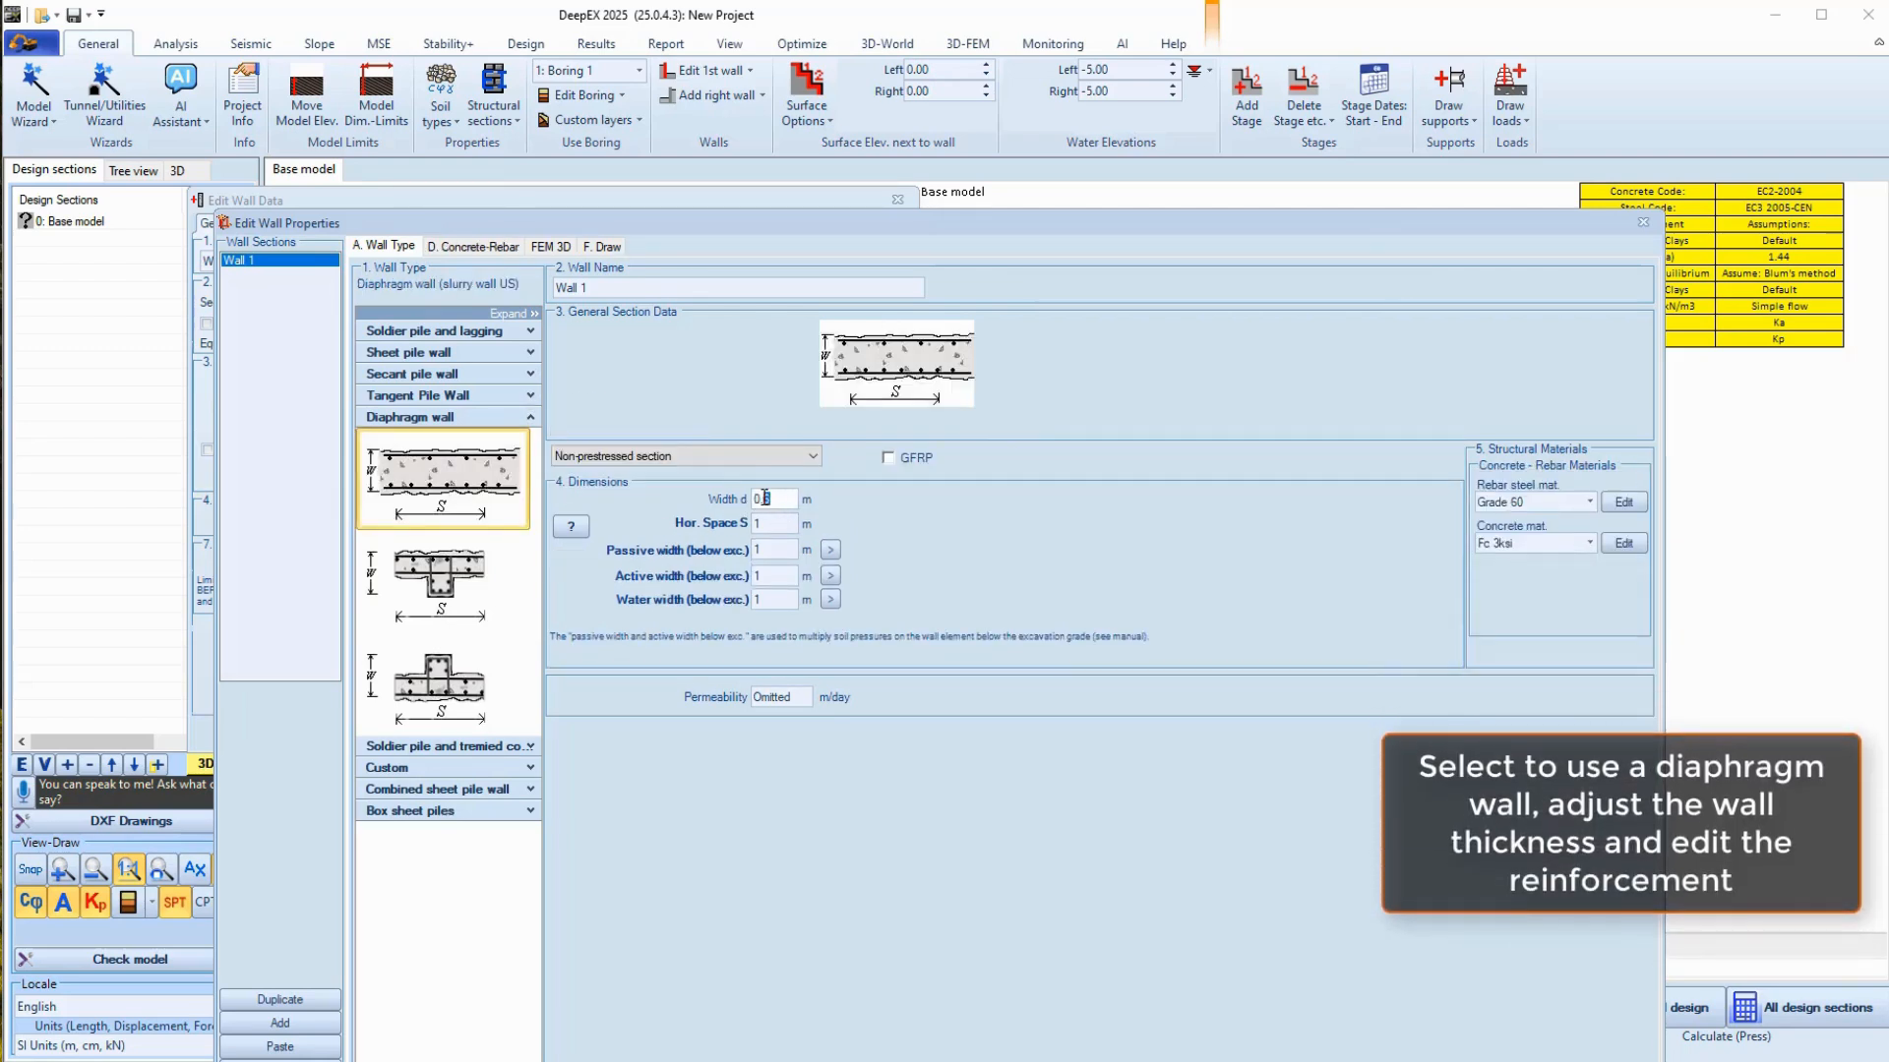
# - Set the diaphragm wall's longitudinal reinforcement to 5 Φ20 bars on both the left and right sides
pyautogui.click(471, 252)
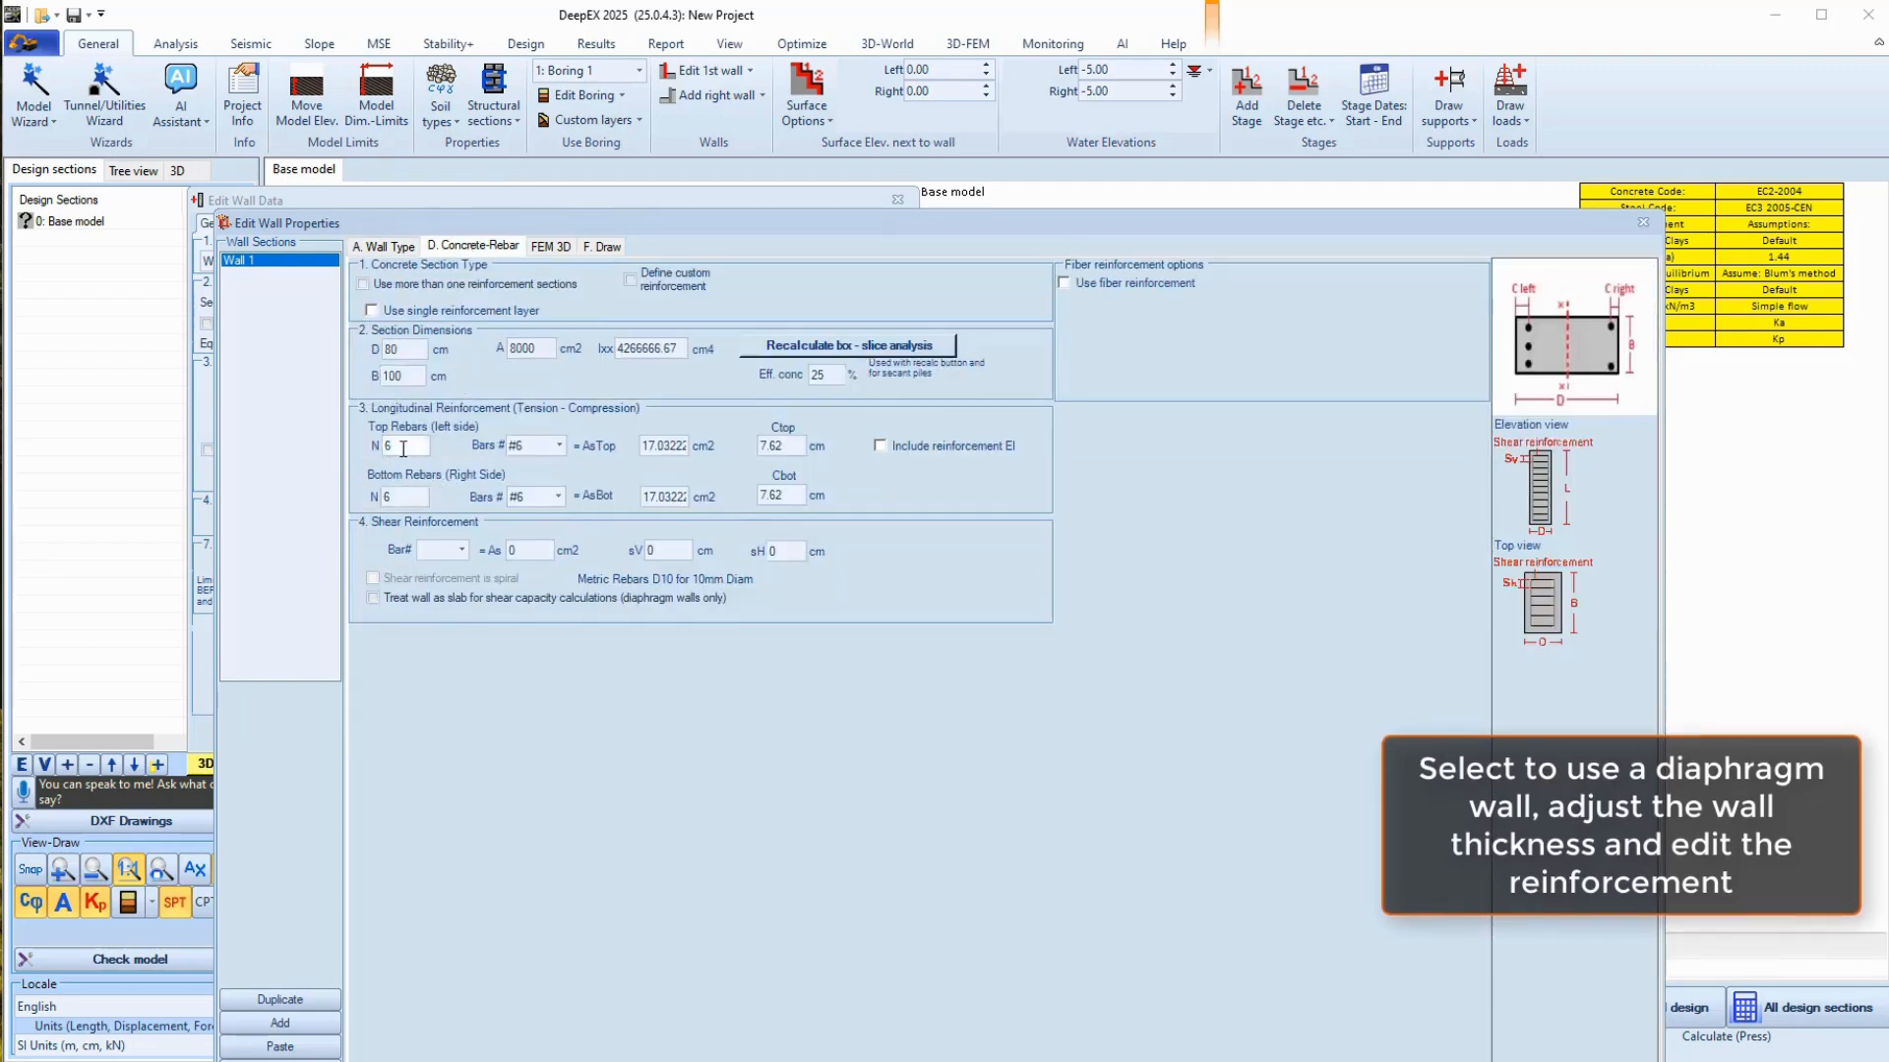
pyautogui.click(385, 496)
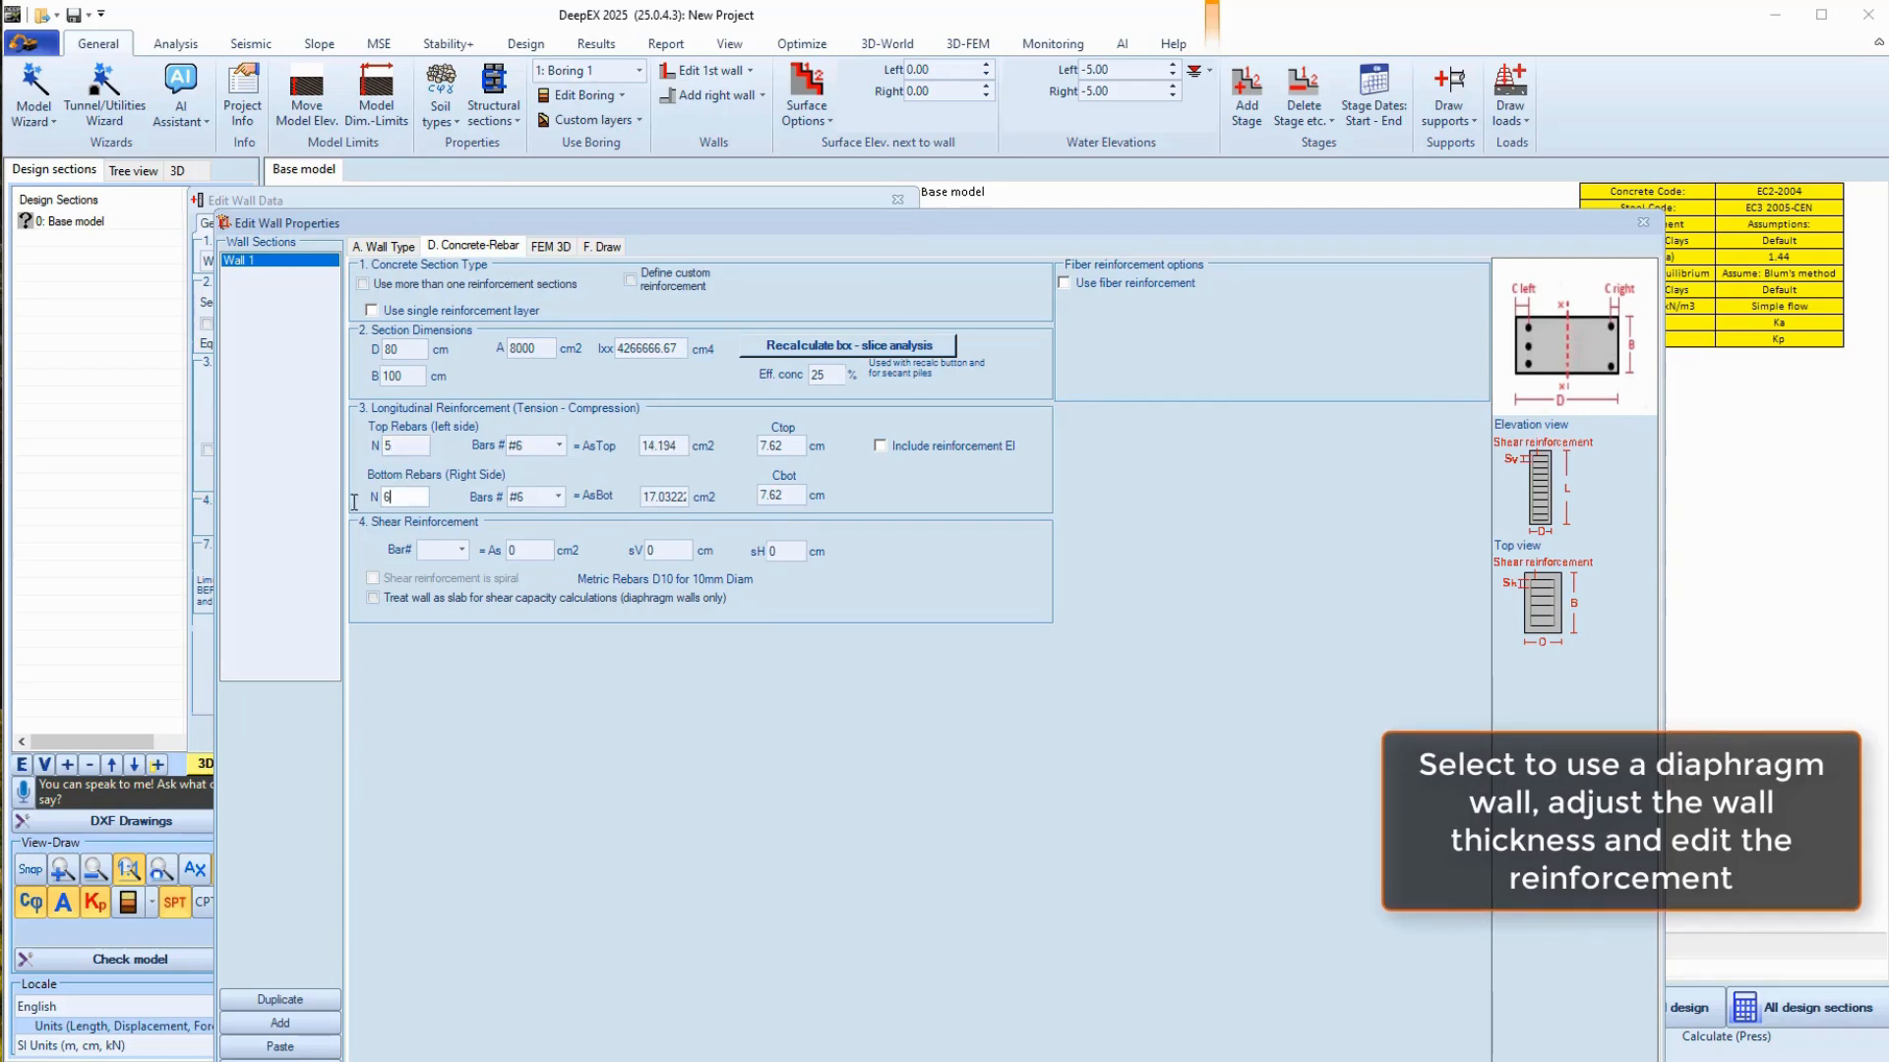
pyautogui.click(559, 445)
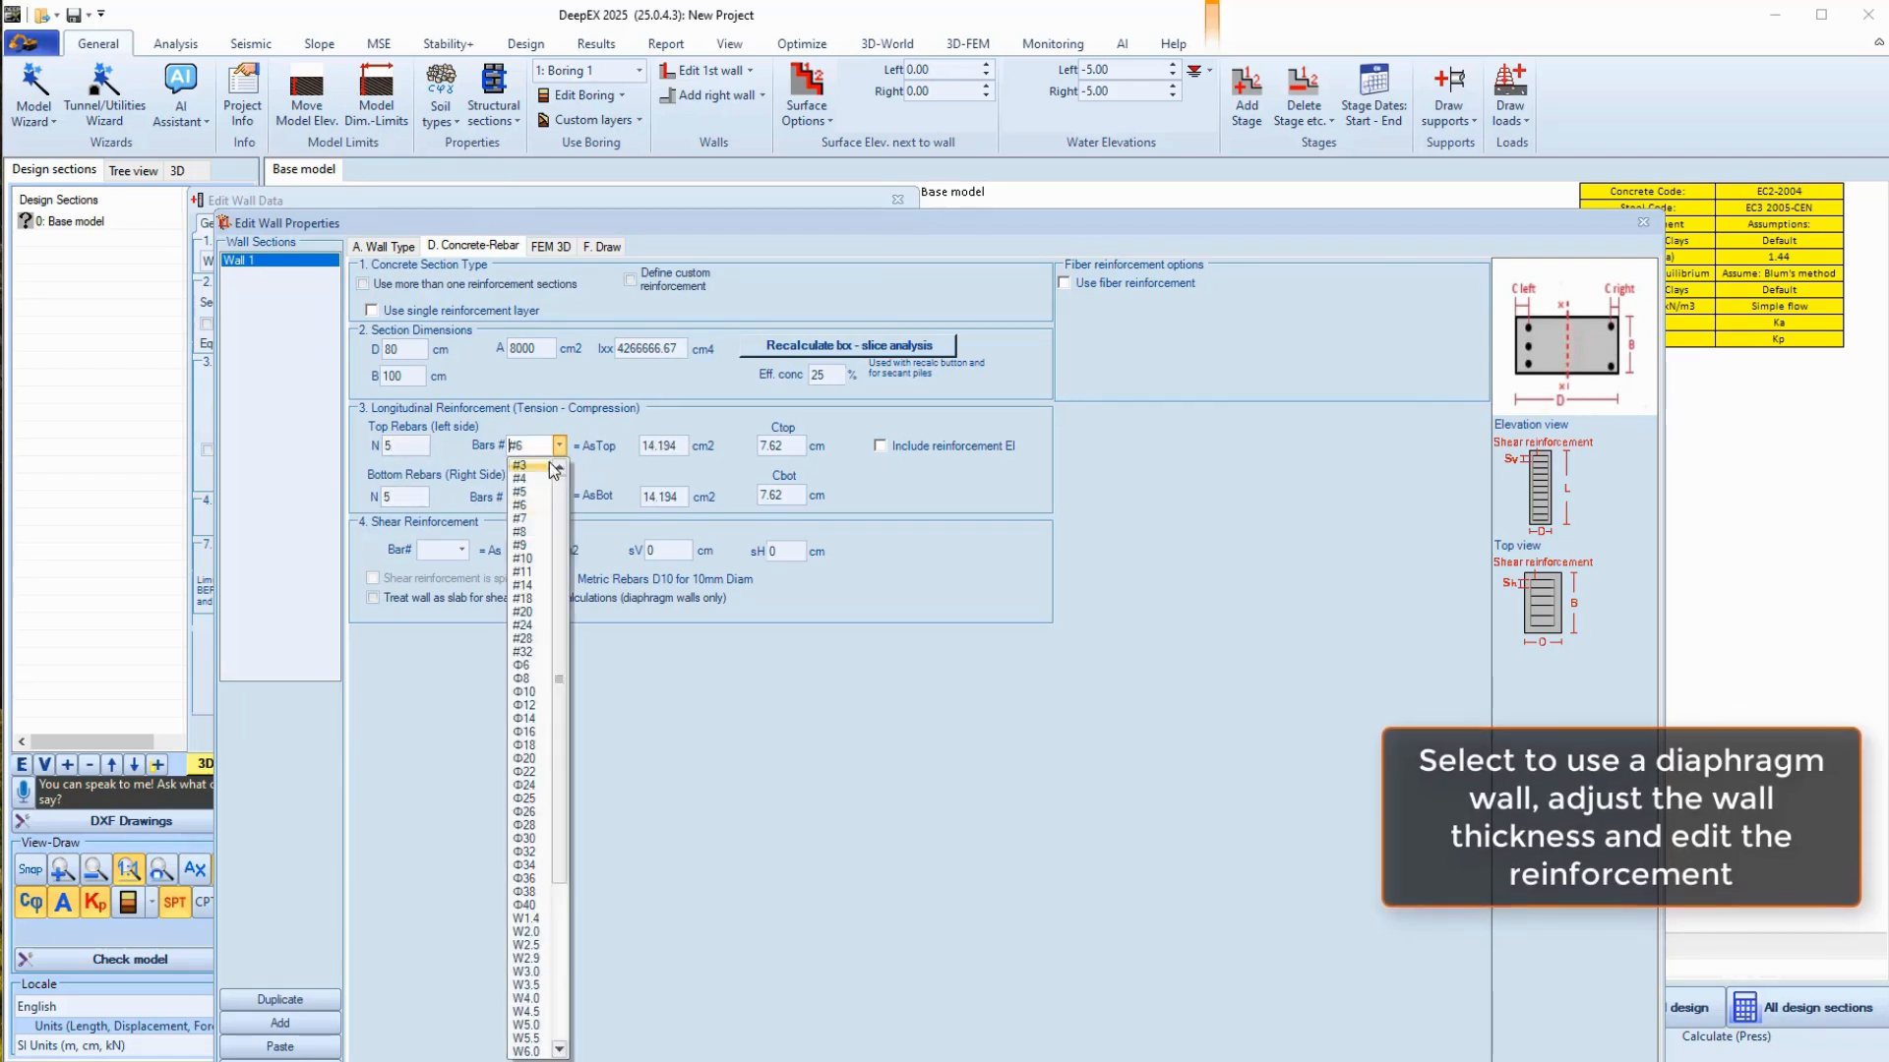
pyautogui.click(531, 762)
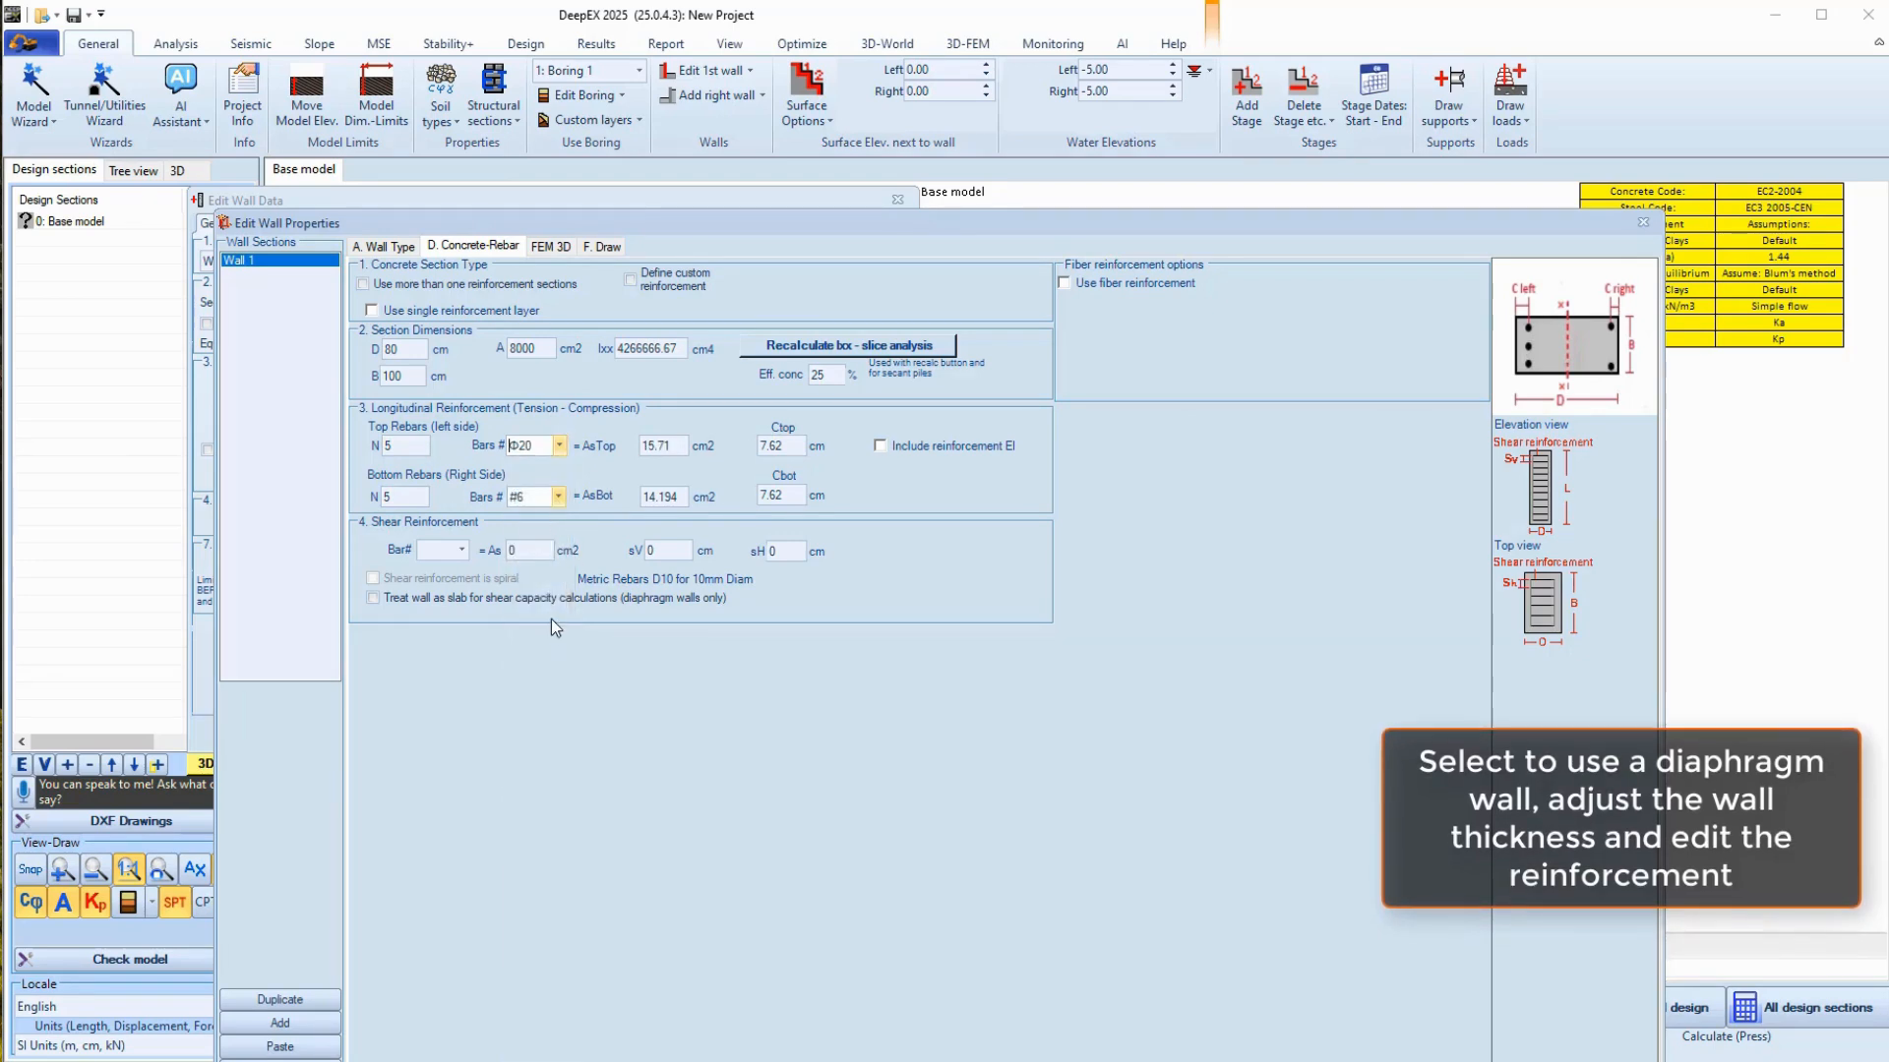
pyautogui.click(559, 497)
pyautogui.click(531, 812)
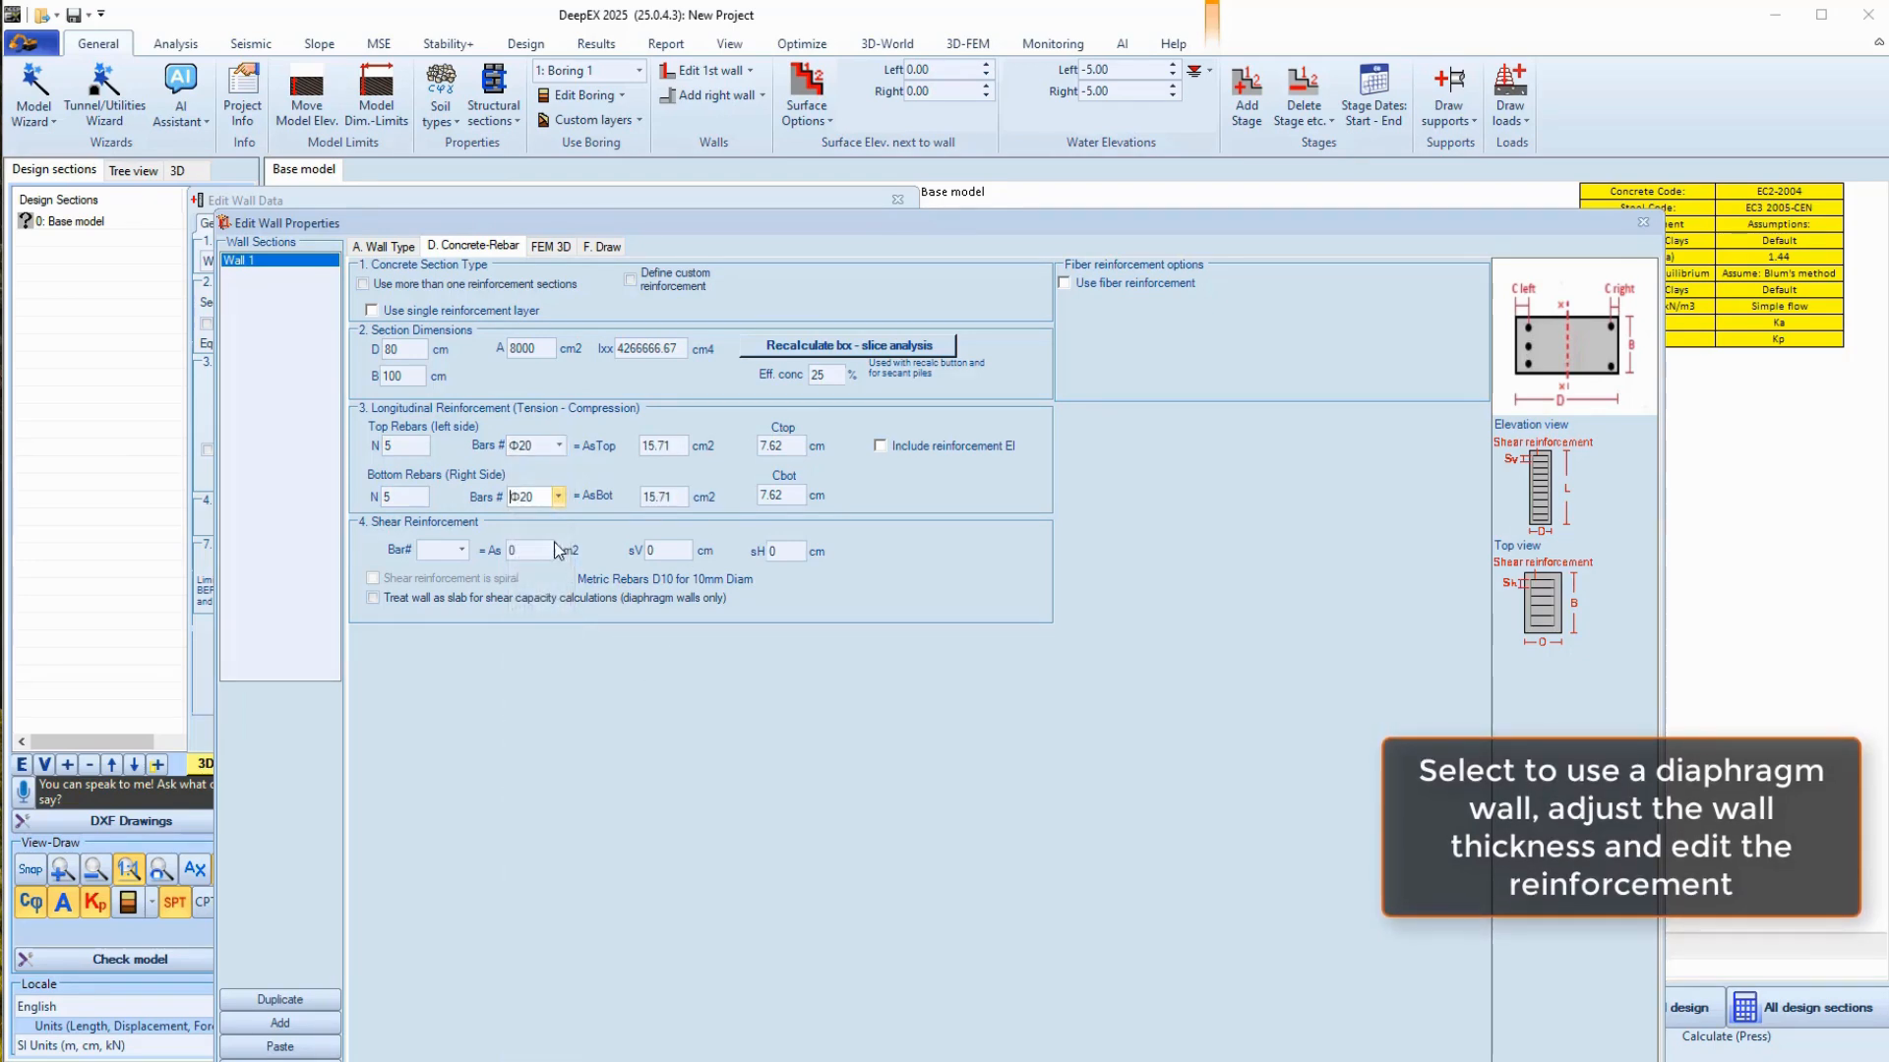
# - Add Φ10 shear reinforcement with 10 cm sV spacing, enter the sH spacing, and accept the wall's data
pyautogui.click(462, 550)
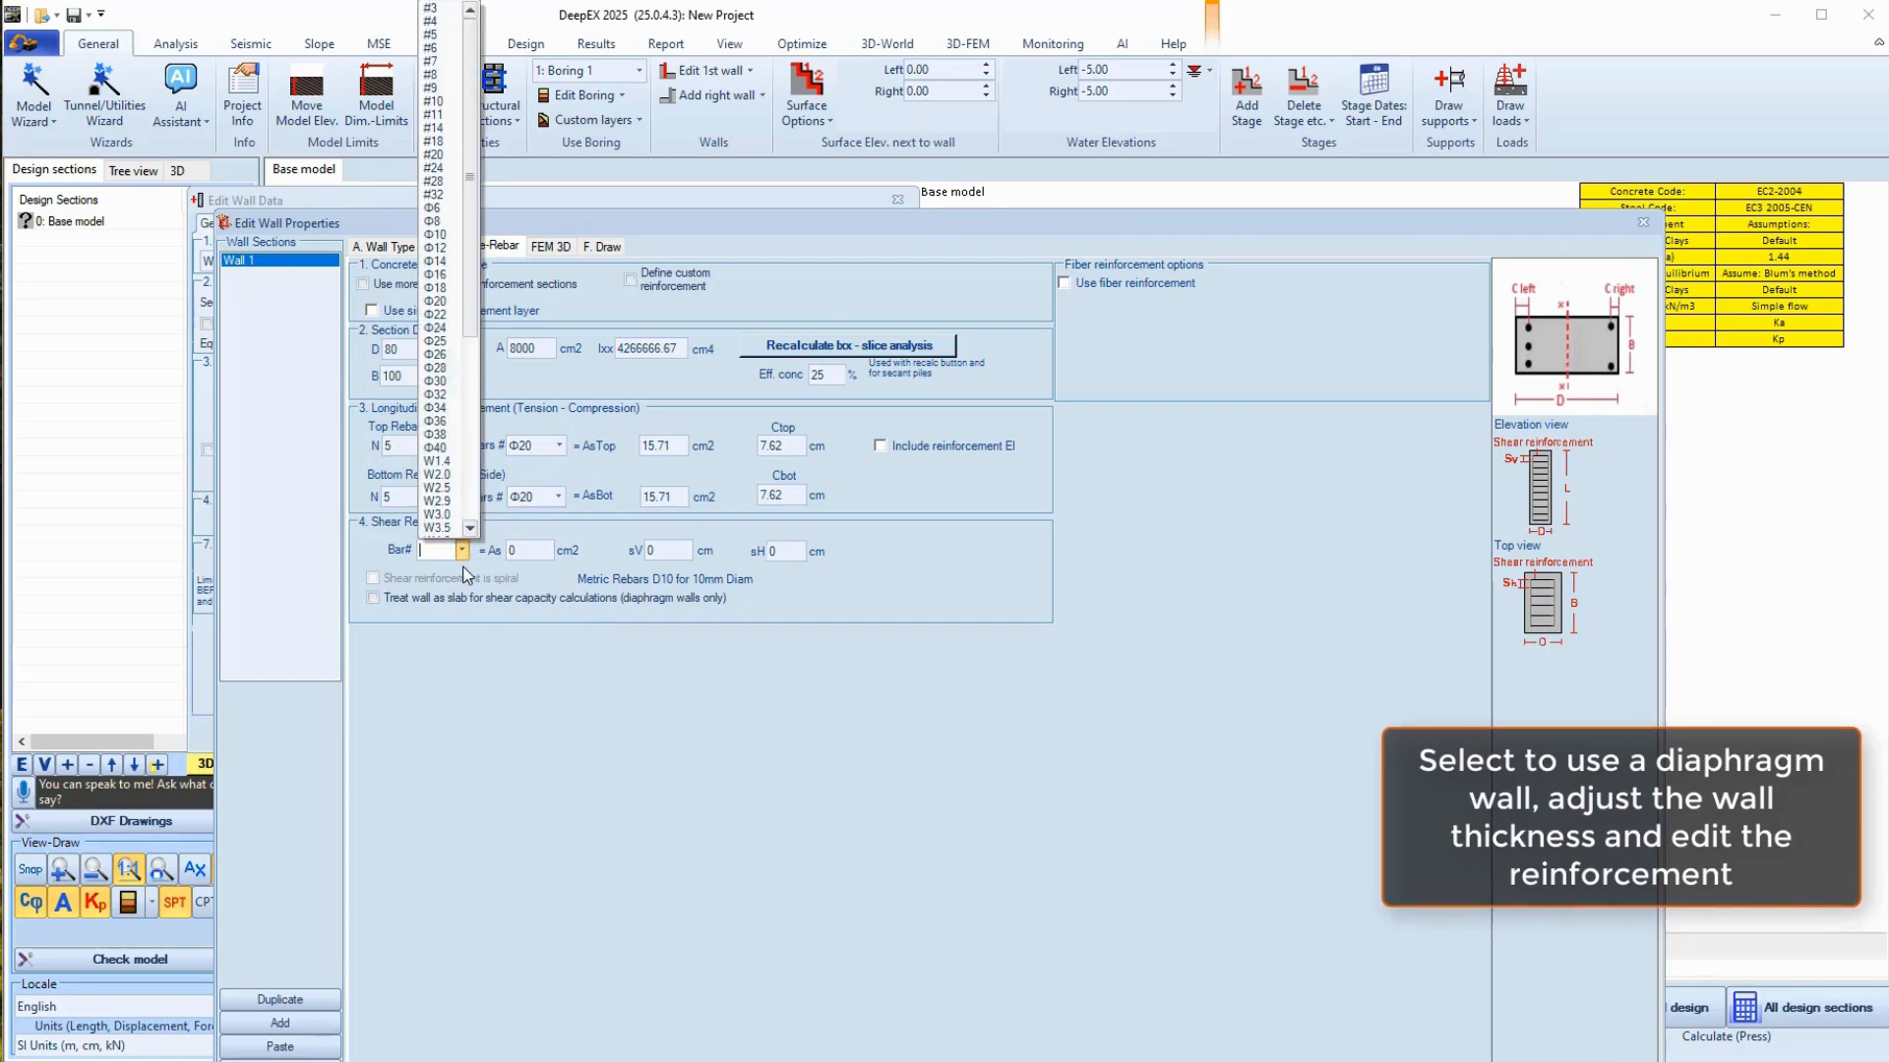
pyautogui.click(439, 245)
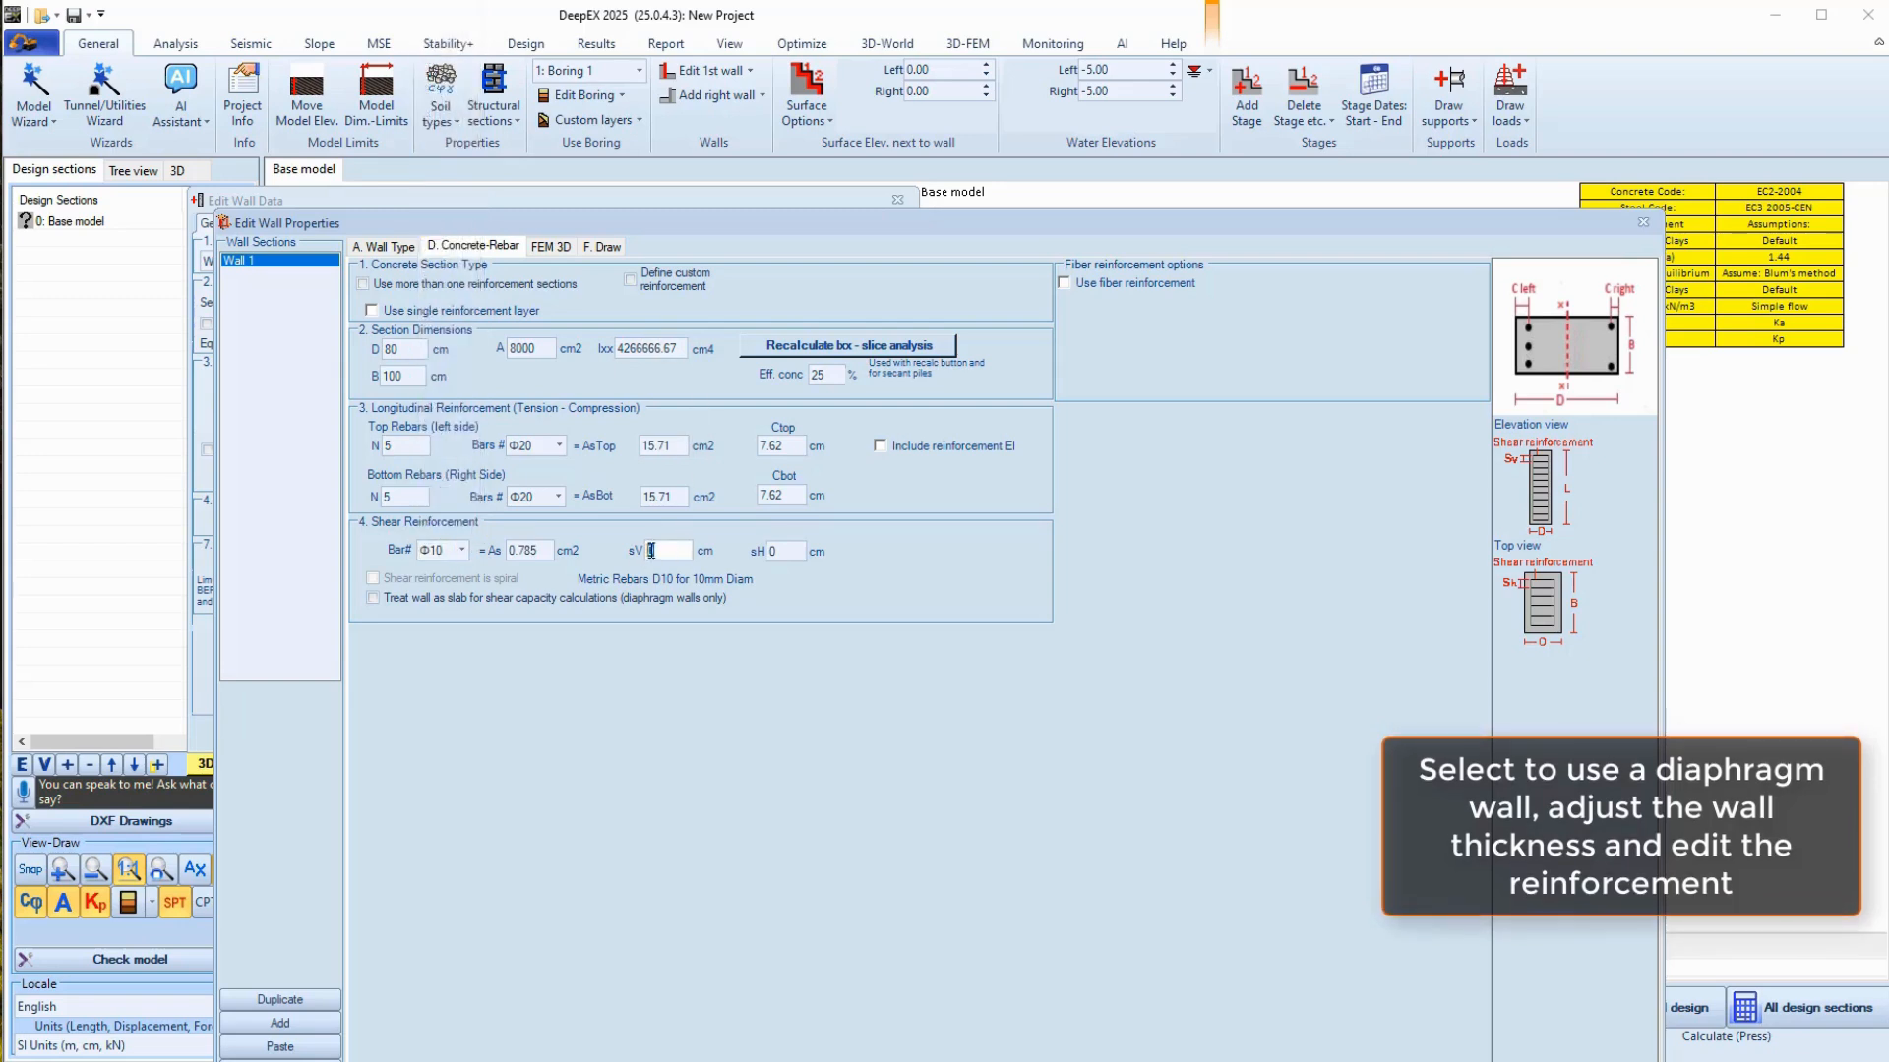
pyautogui.press('Tab')
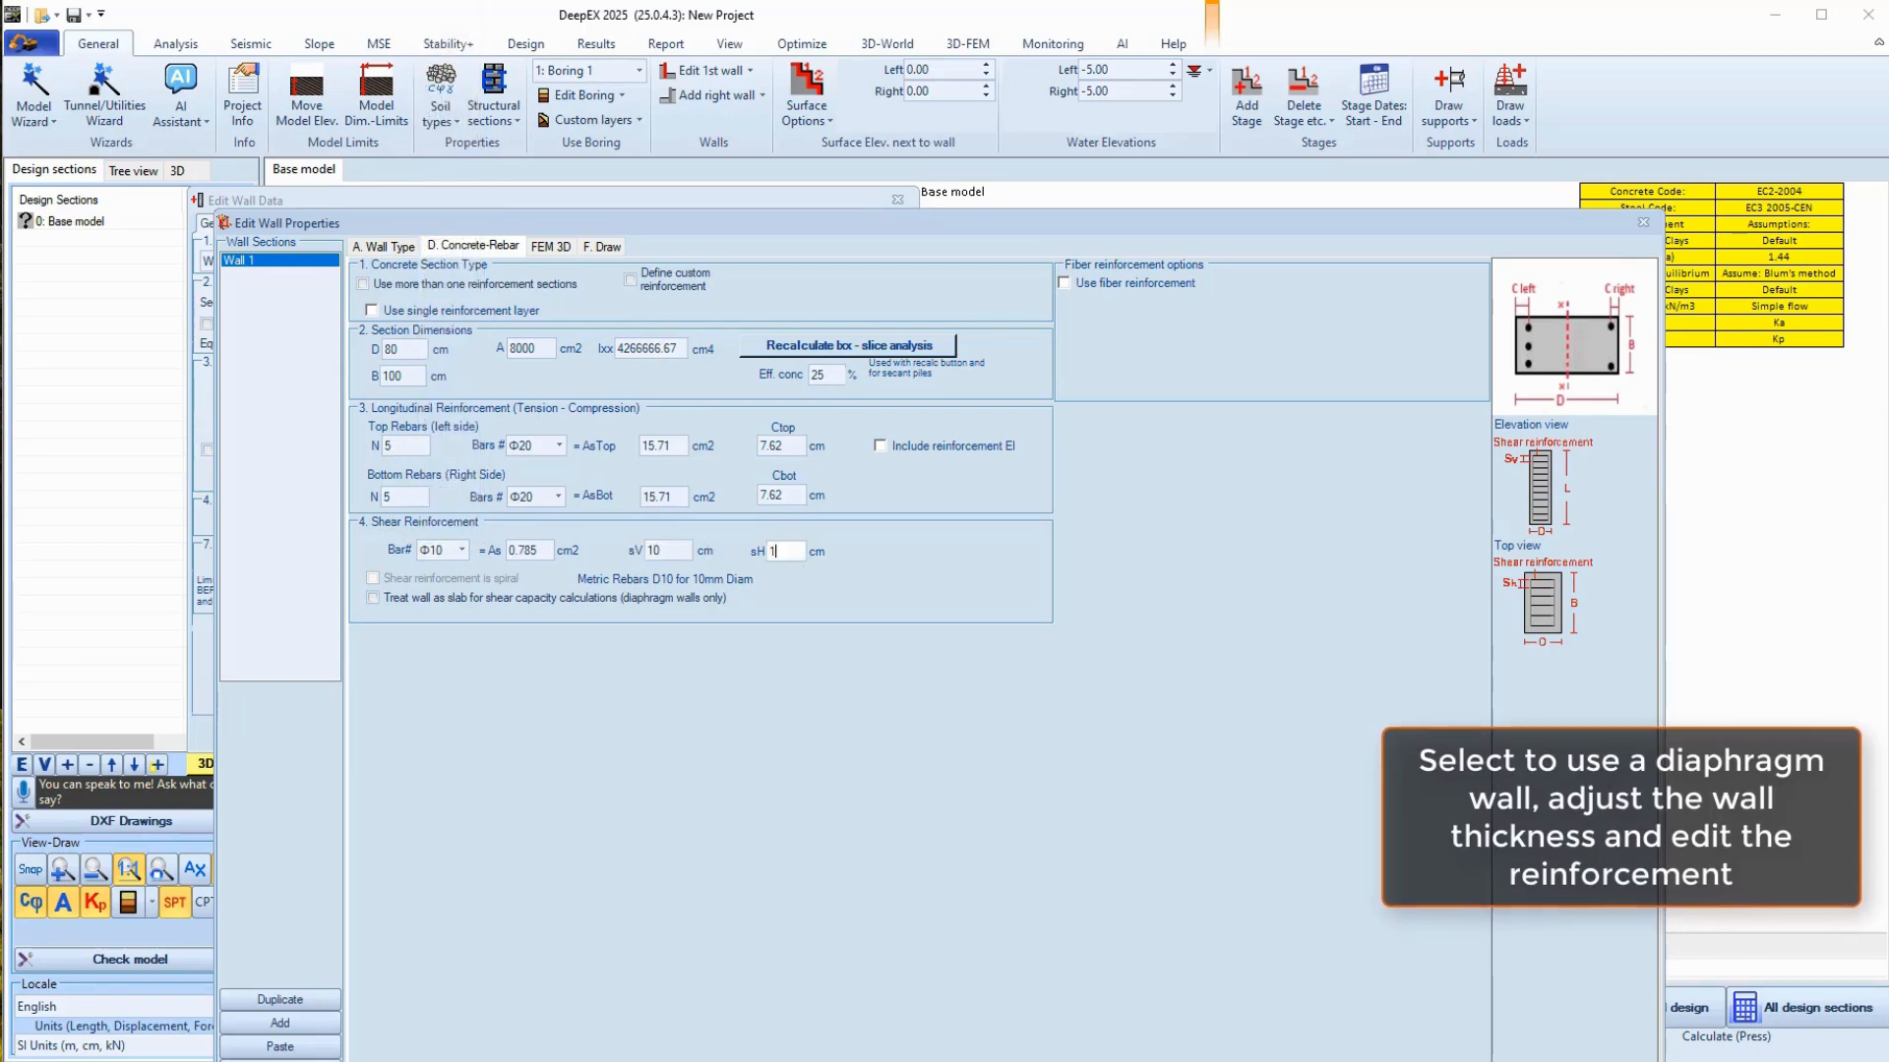
pyautogui.click(602, 246)
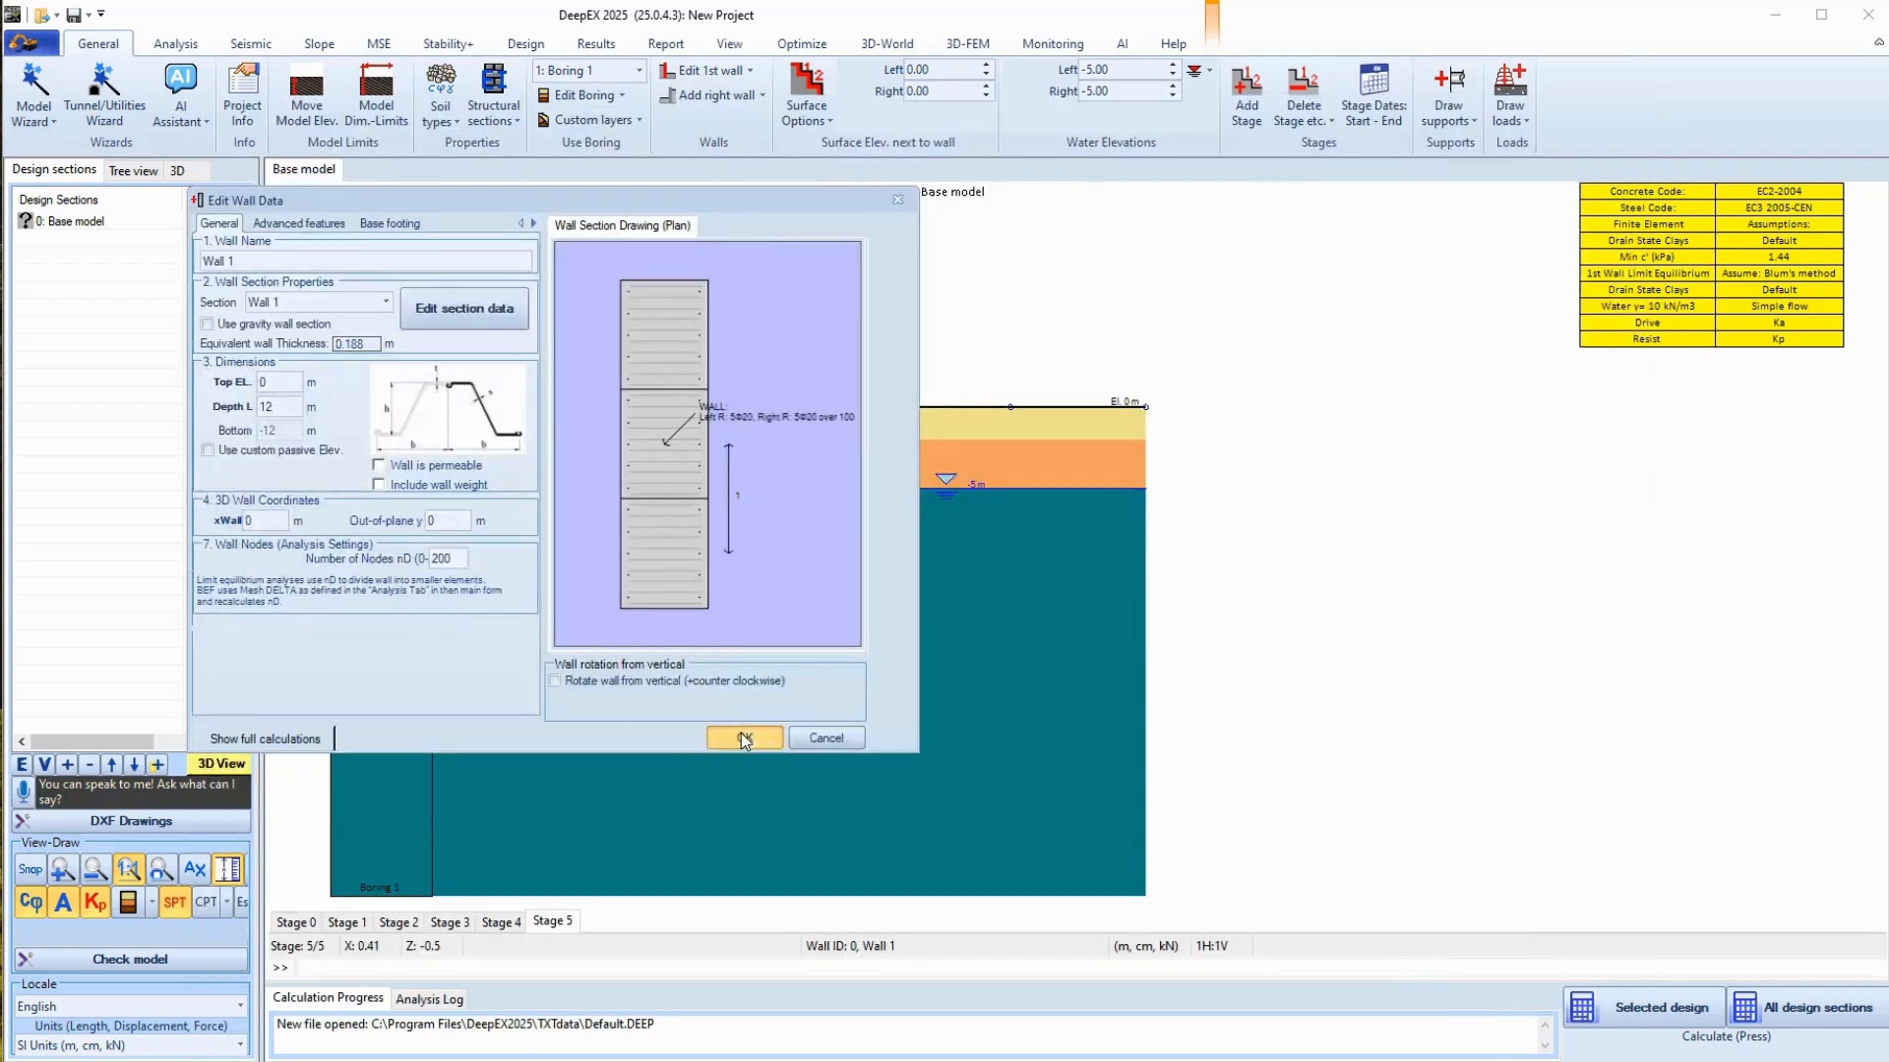
pyautogui.click(741, 734)
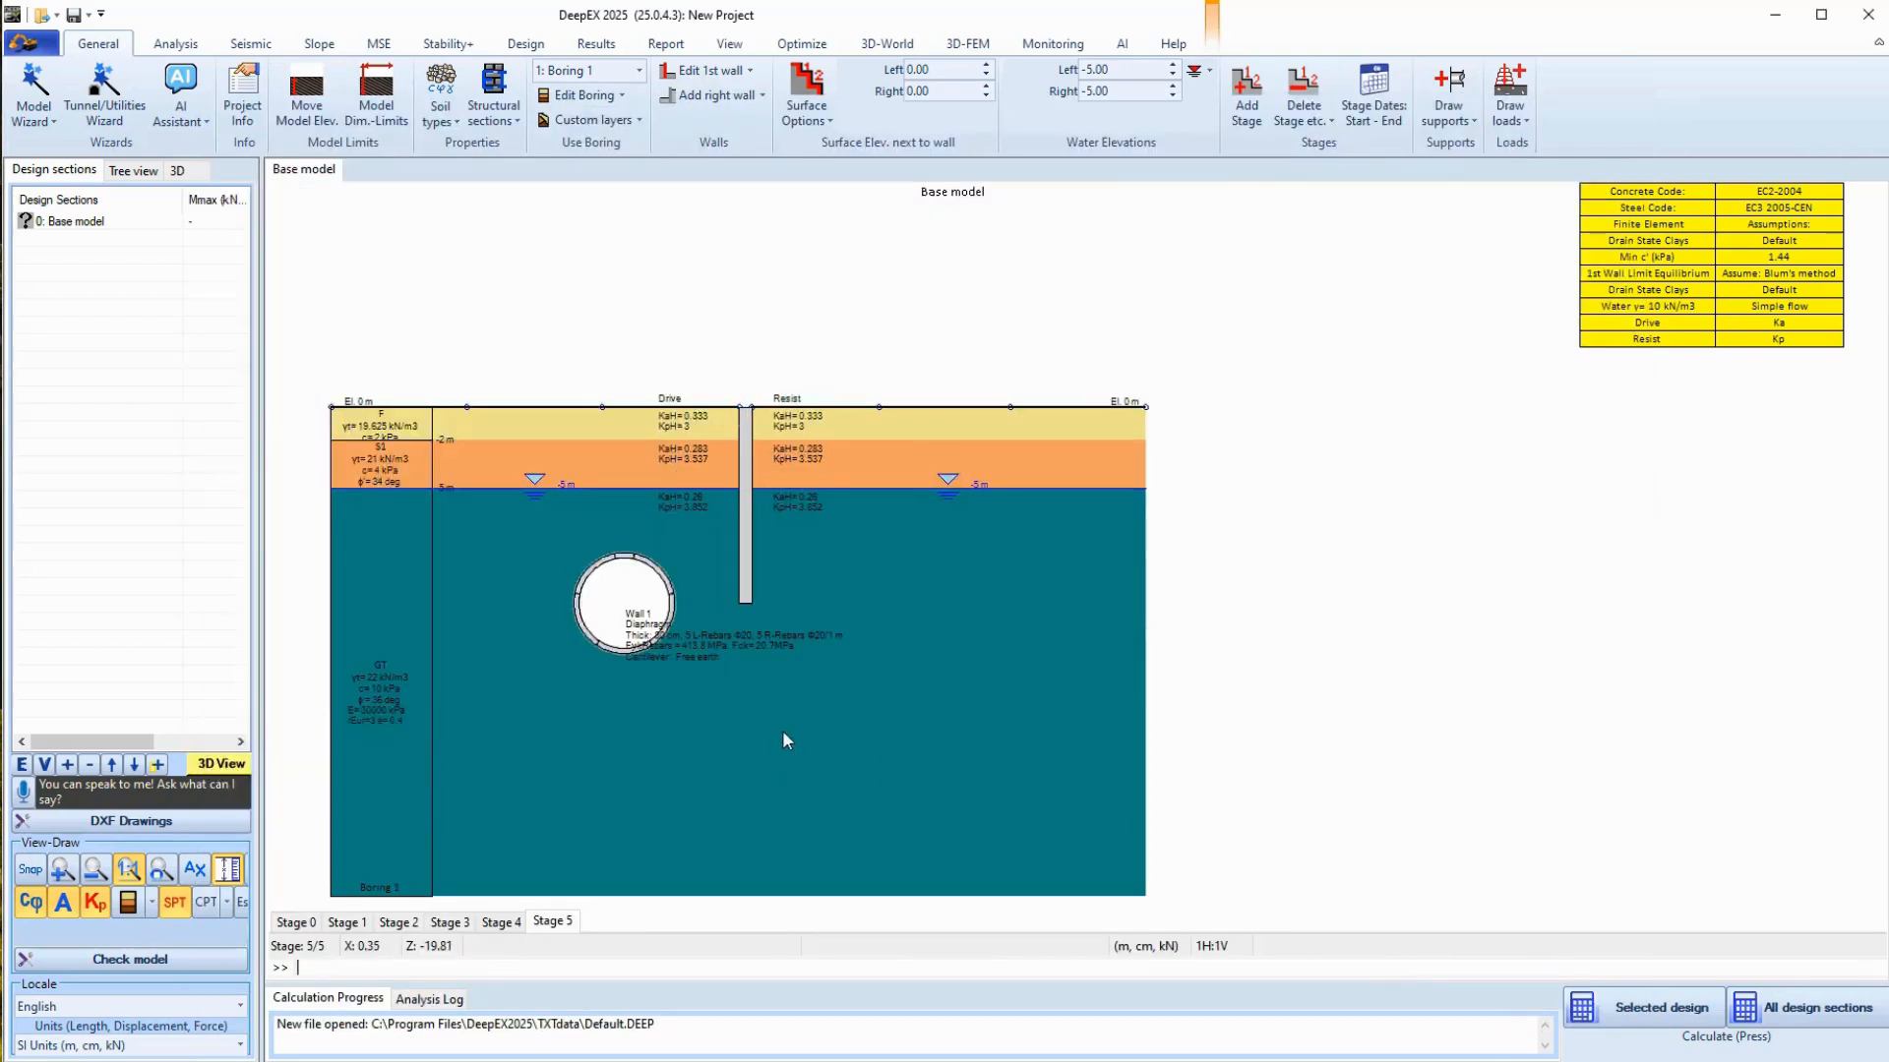
# - Add a right wall using the Wall 1 section and position it at x = 12 m
pyautogui.click(687, 98)
pyautogui.click(1020, 611)
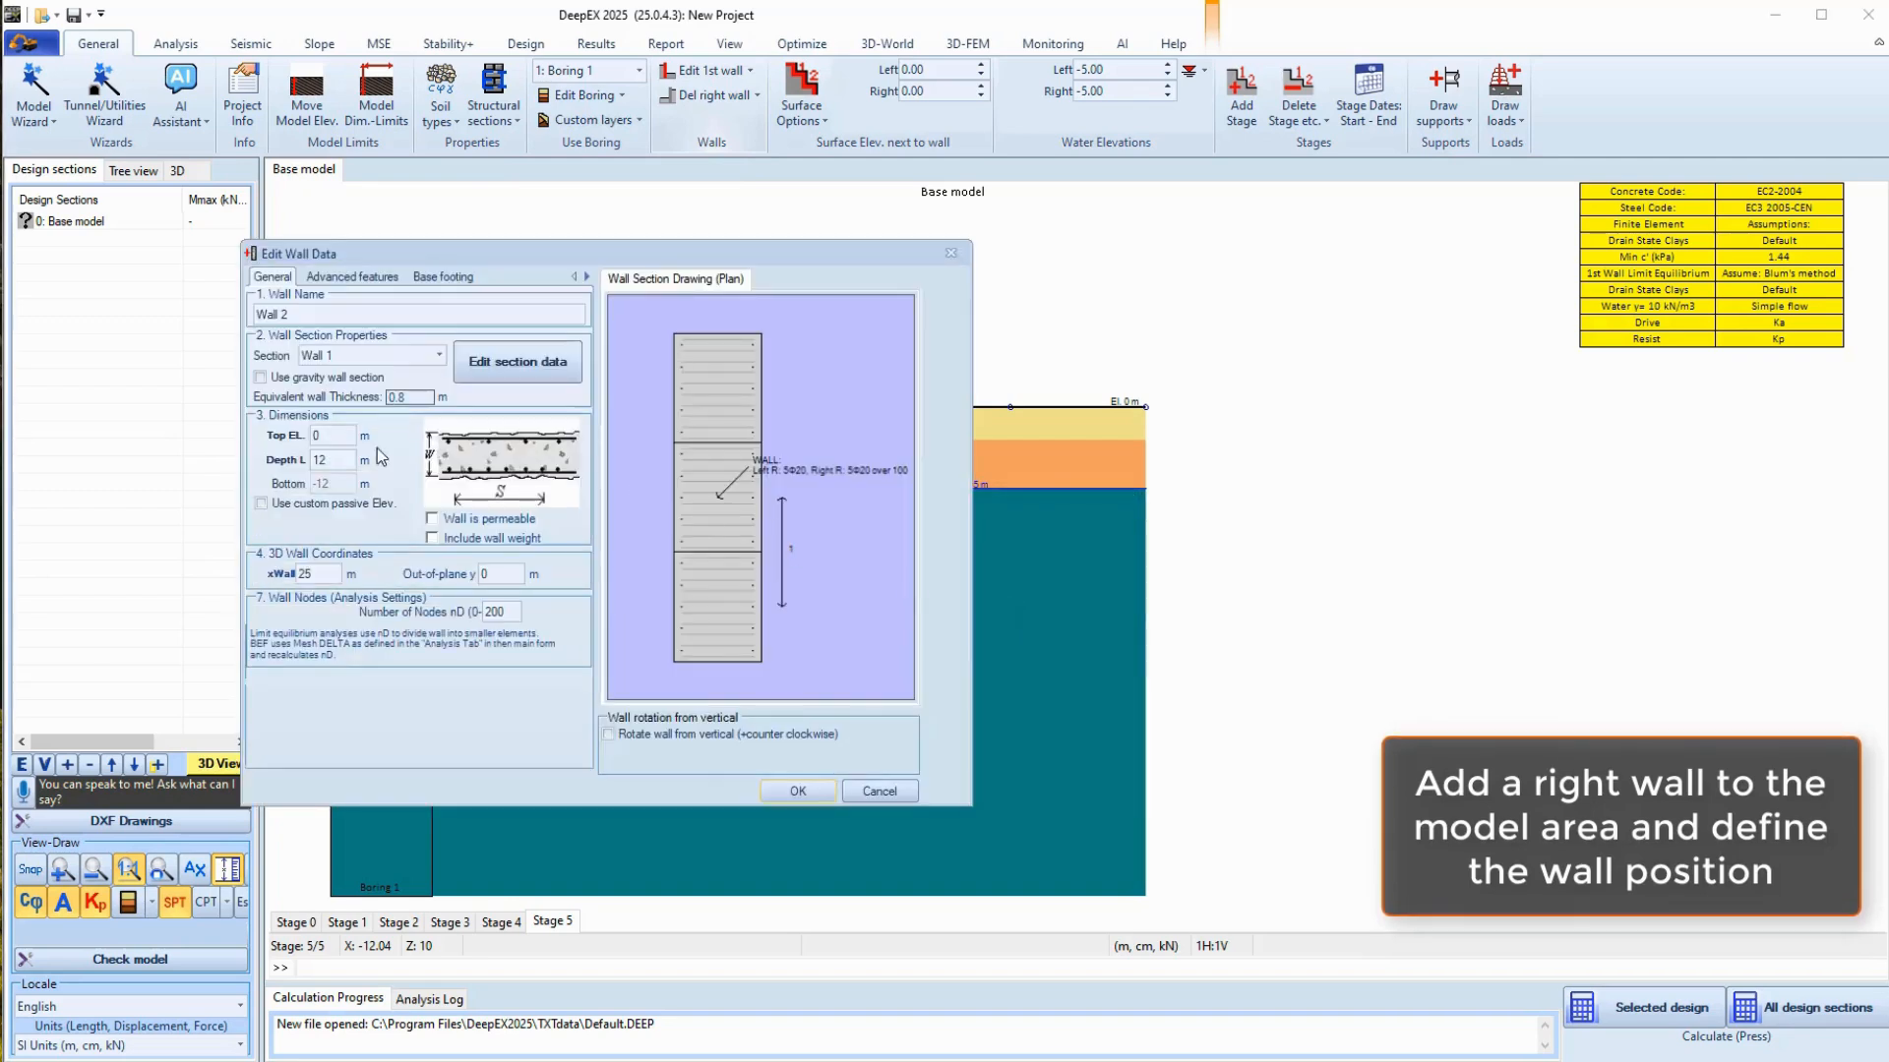
pyautogui.moveTo(328, 575); pyautogui.dragTo(278, 575)
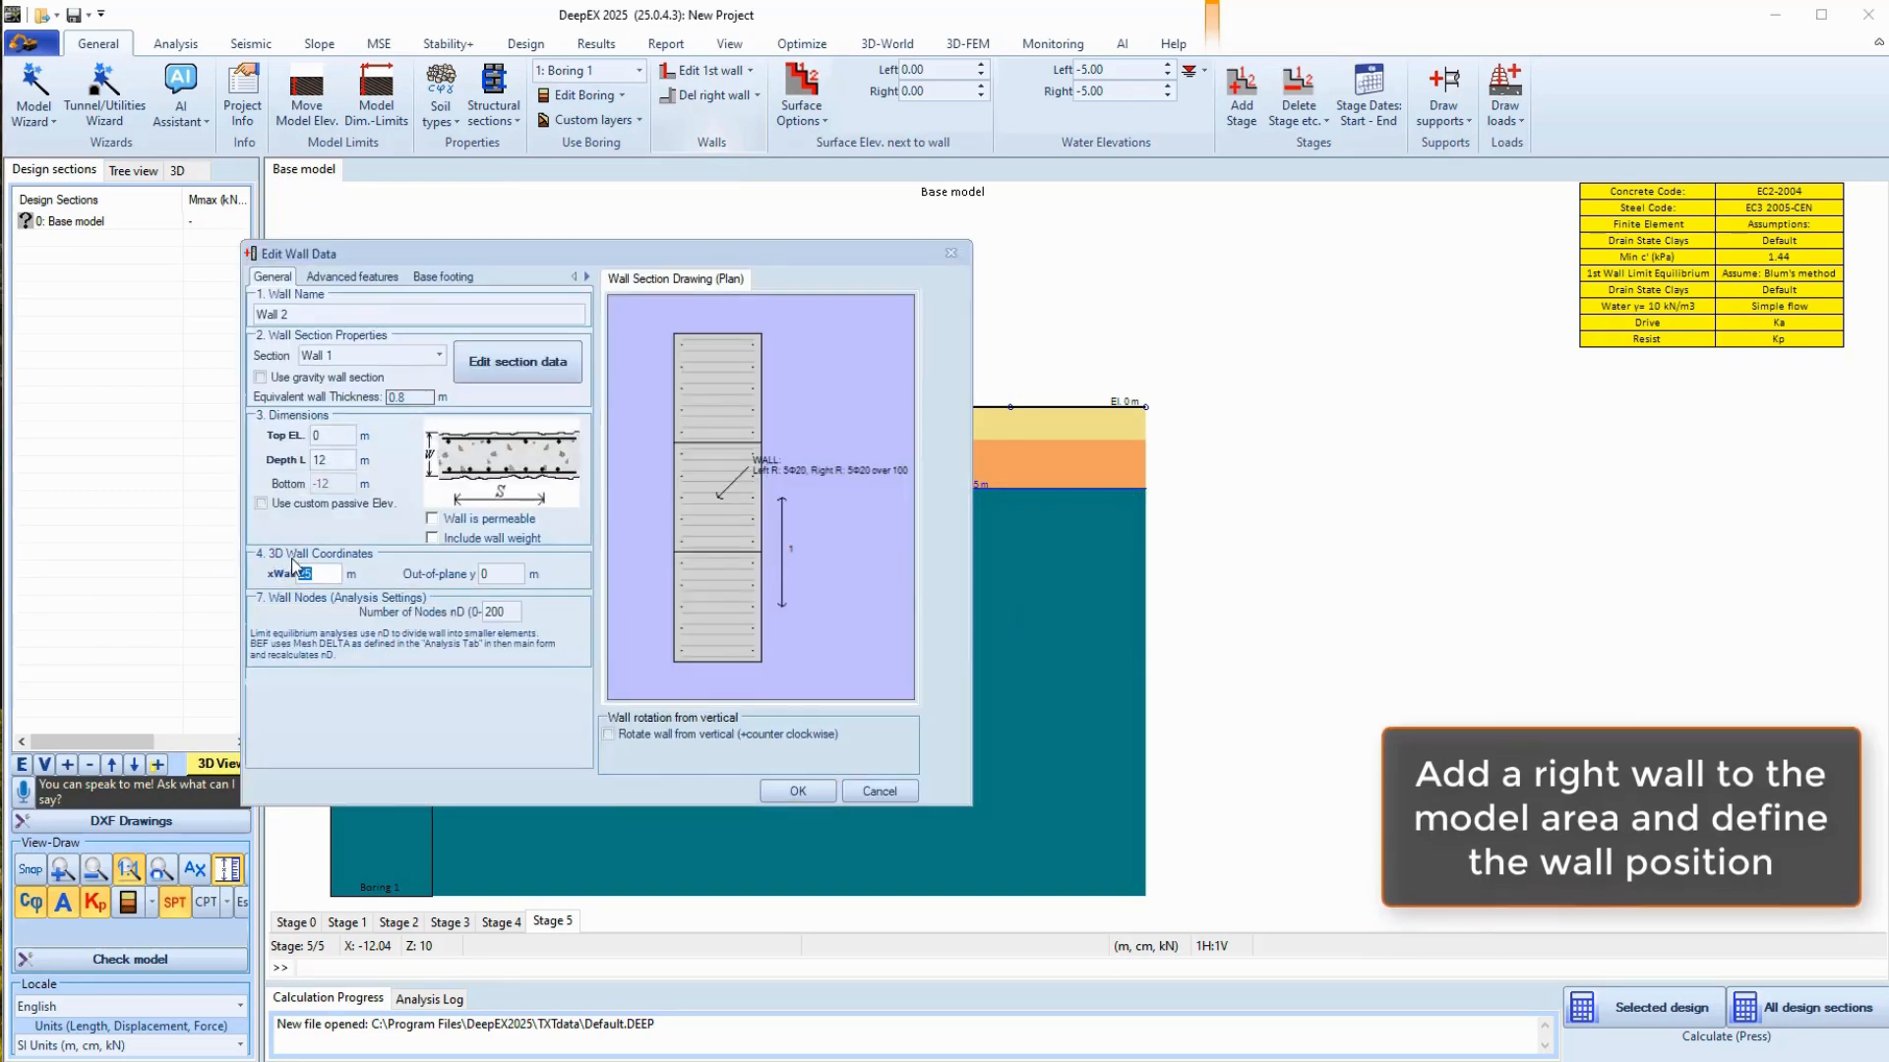
pyautogui.write('12')
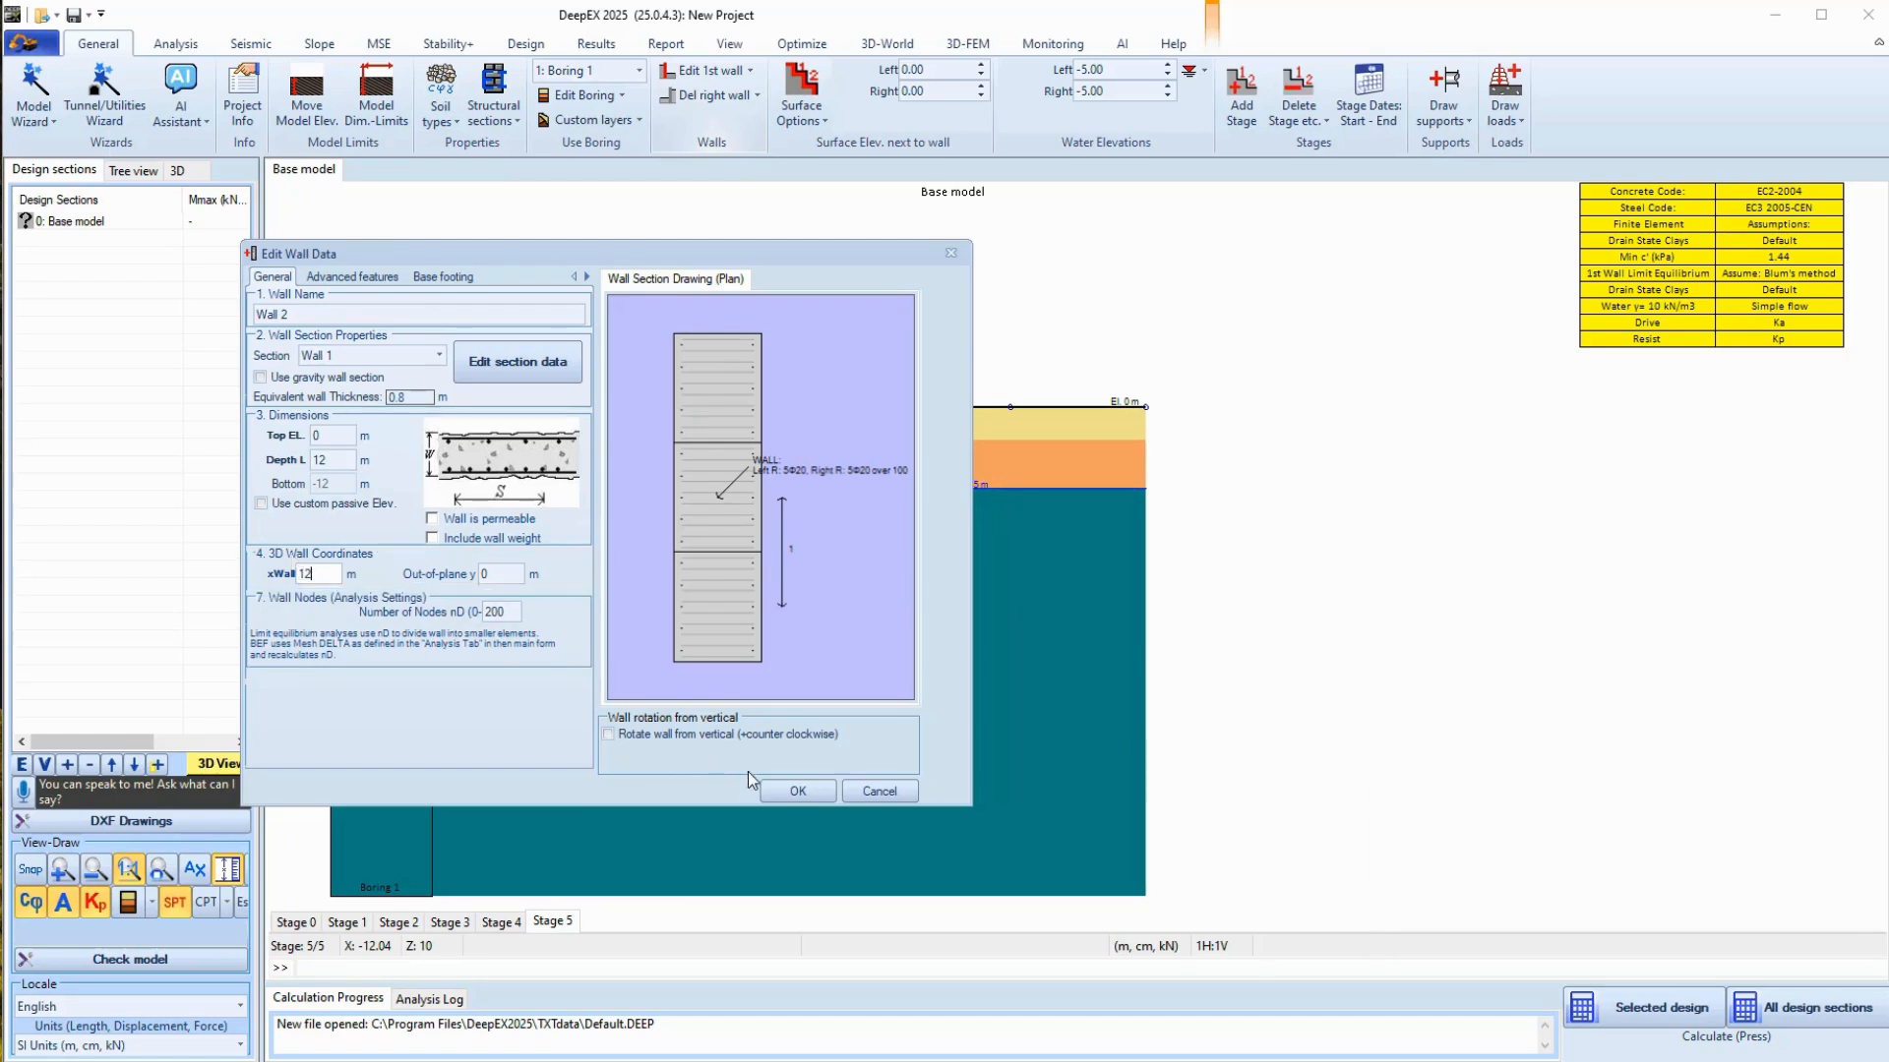
pyautogui.click(797, 792)
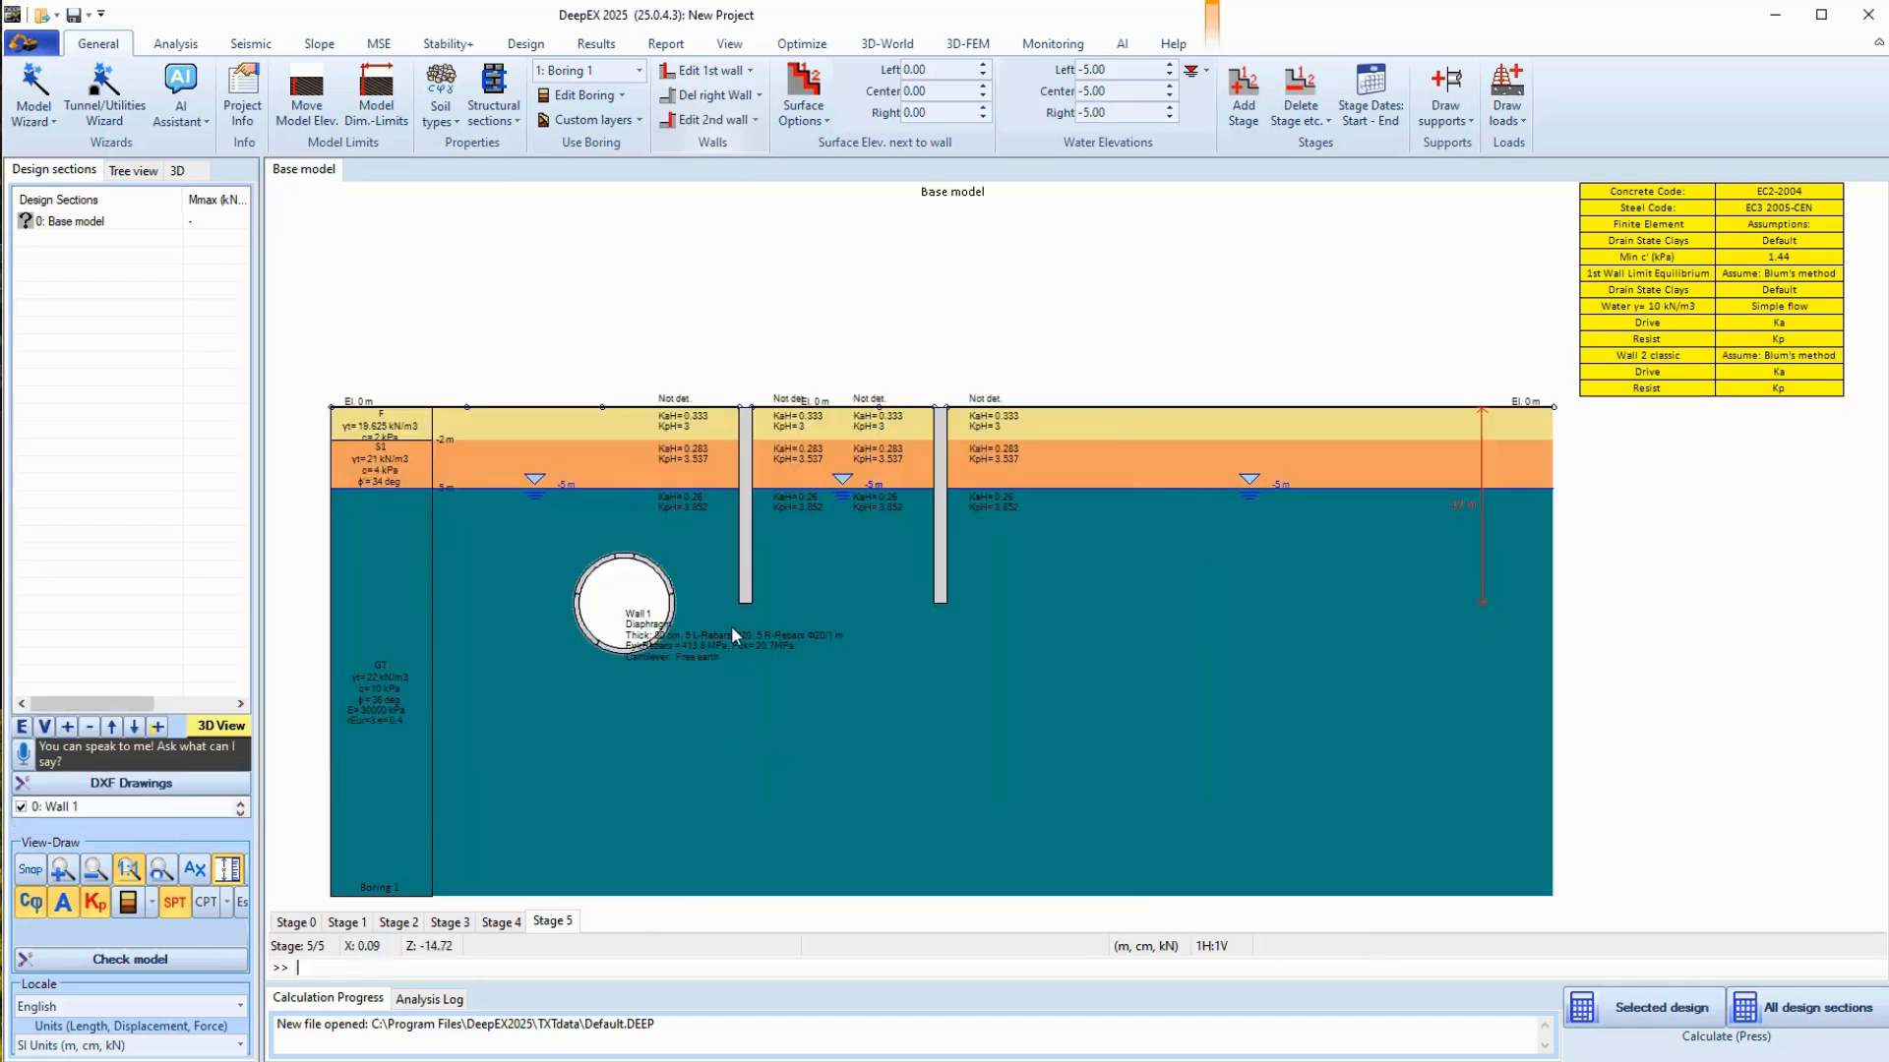
# - Add Stage 6 and excavate between the two walls by setting the center surface elevation to -3 m
pyautogui.rightClick(562, 924)
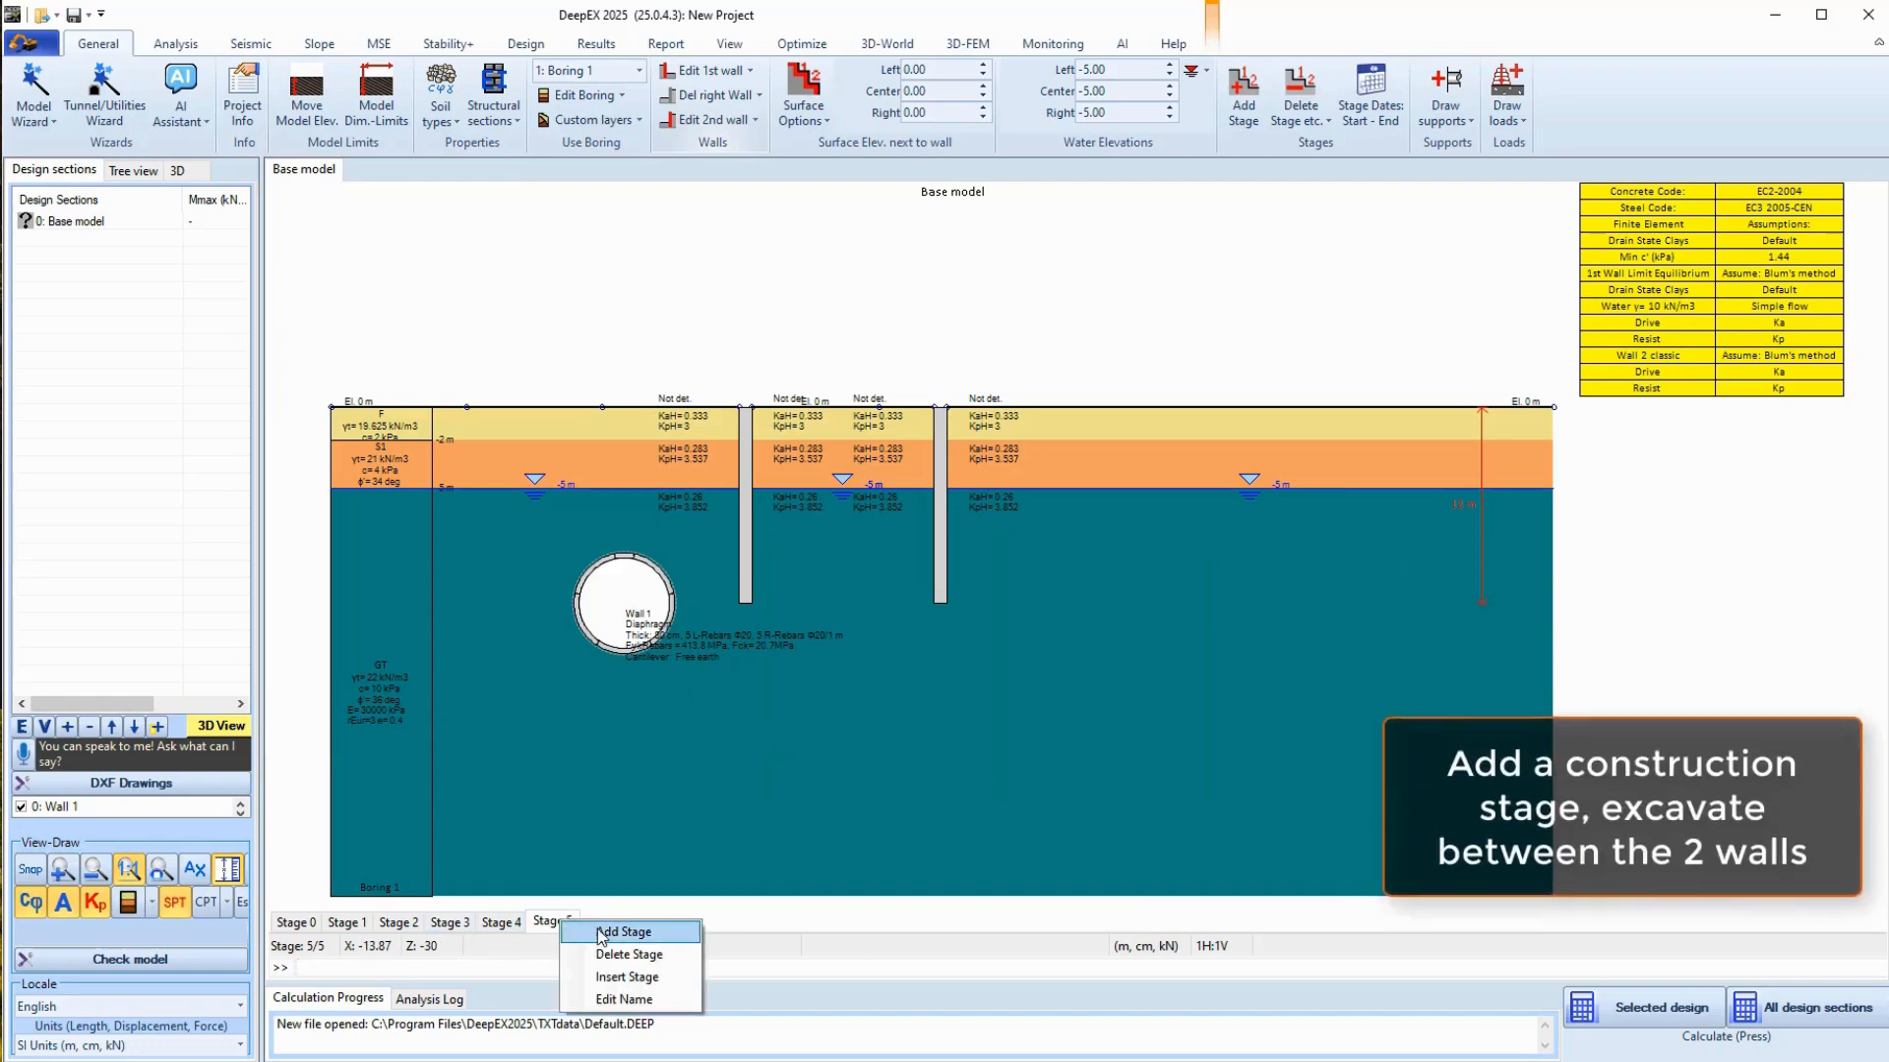
pyautogui.click(611, 934)
pyautogui.click(931, 96)
pyautogui.write('-')
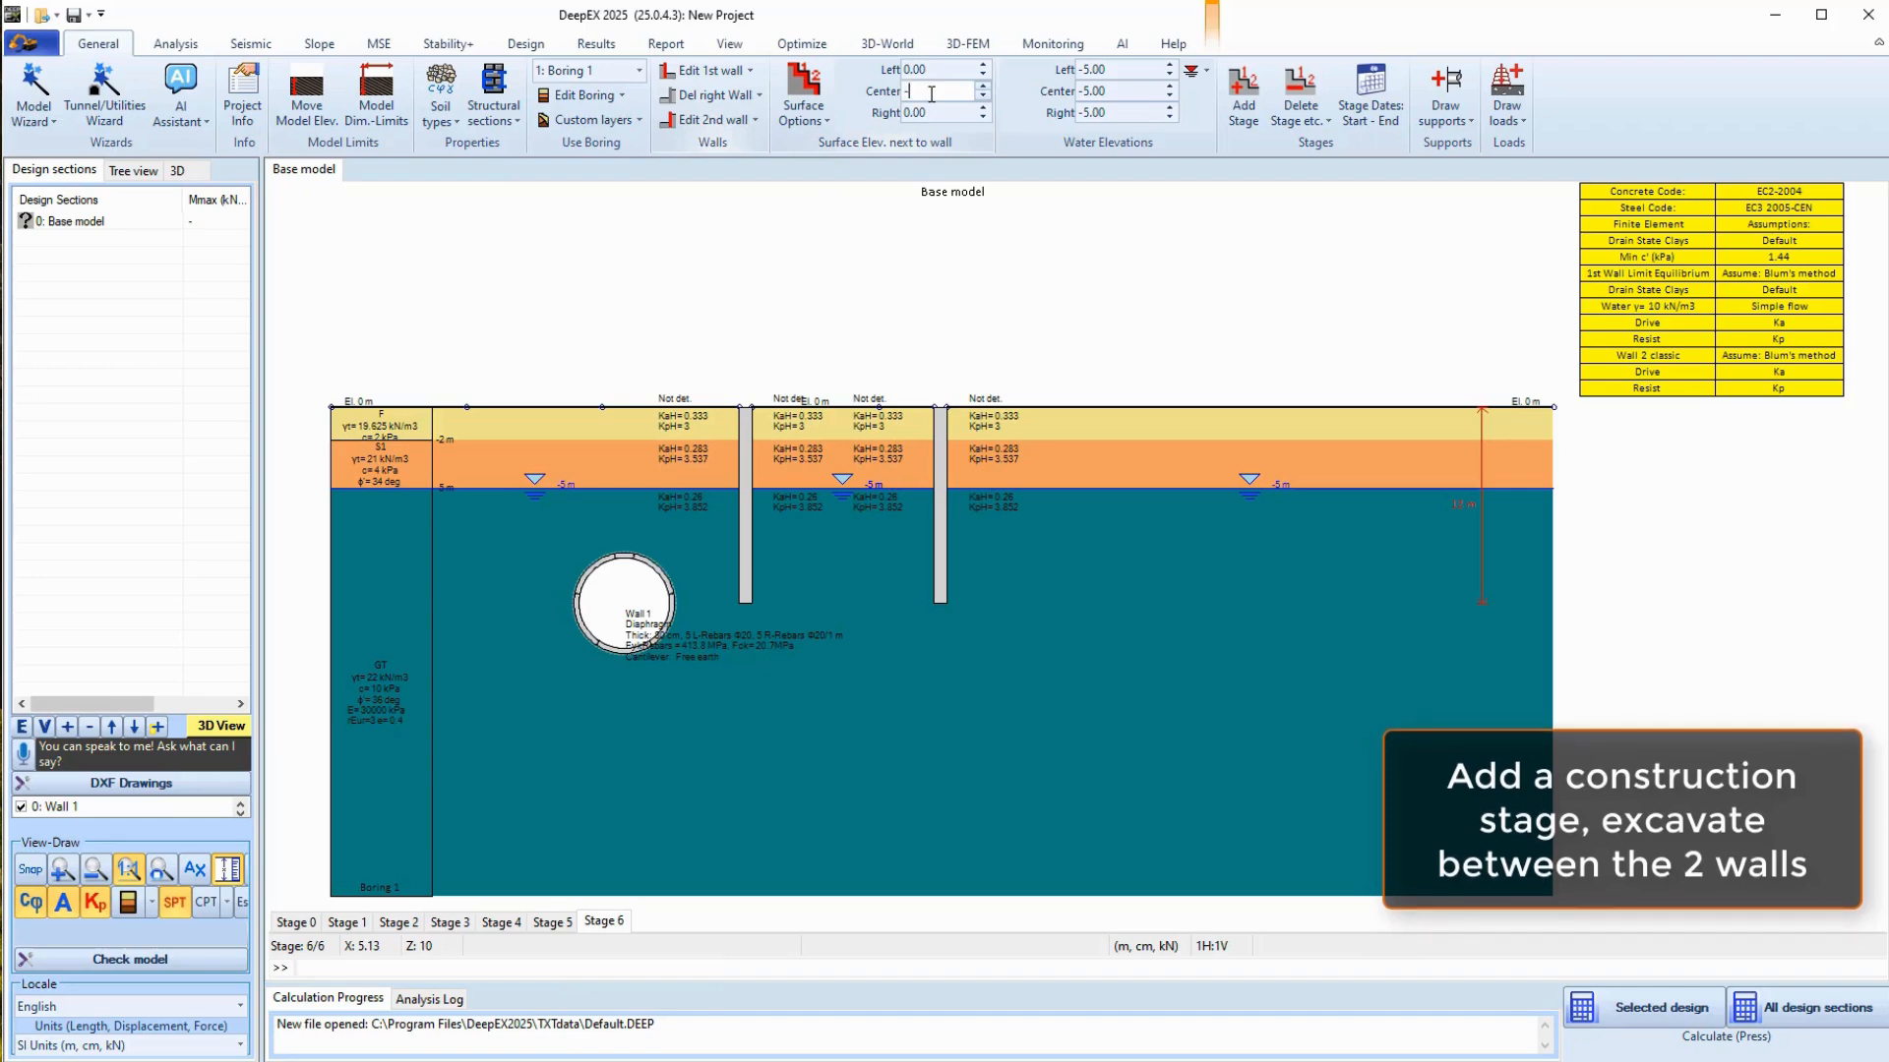
pyautogui.write('3')
pyautogui.press('Return')
# - Add Stage 7 and draw a strut connecting the two walls just above the excavation level
pyautogui.rightClick(621, 930)
pyautogui.click(670, 934)
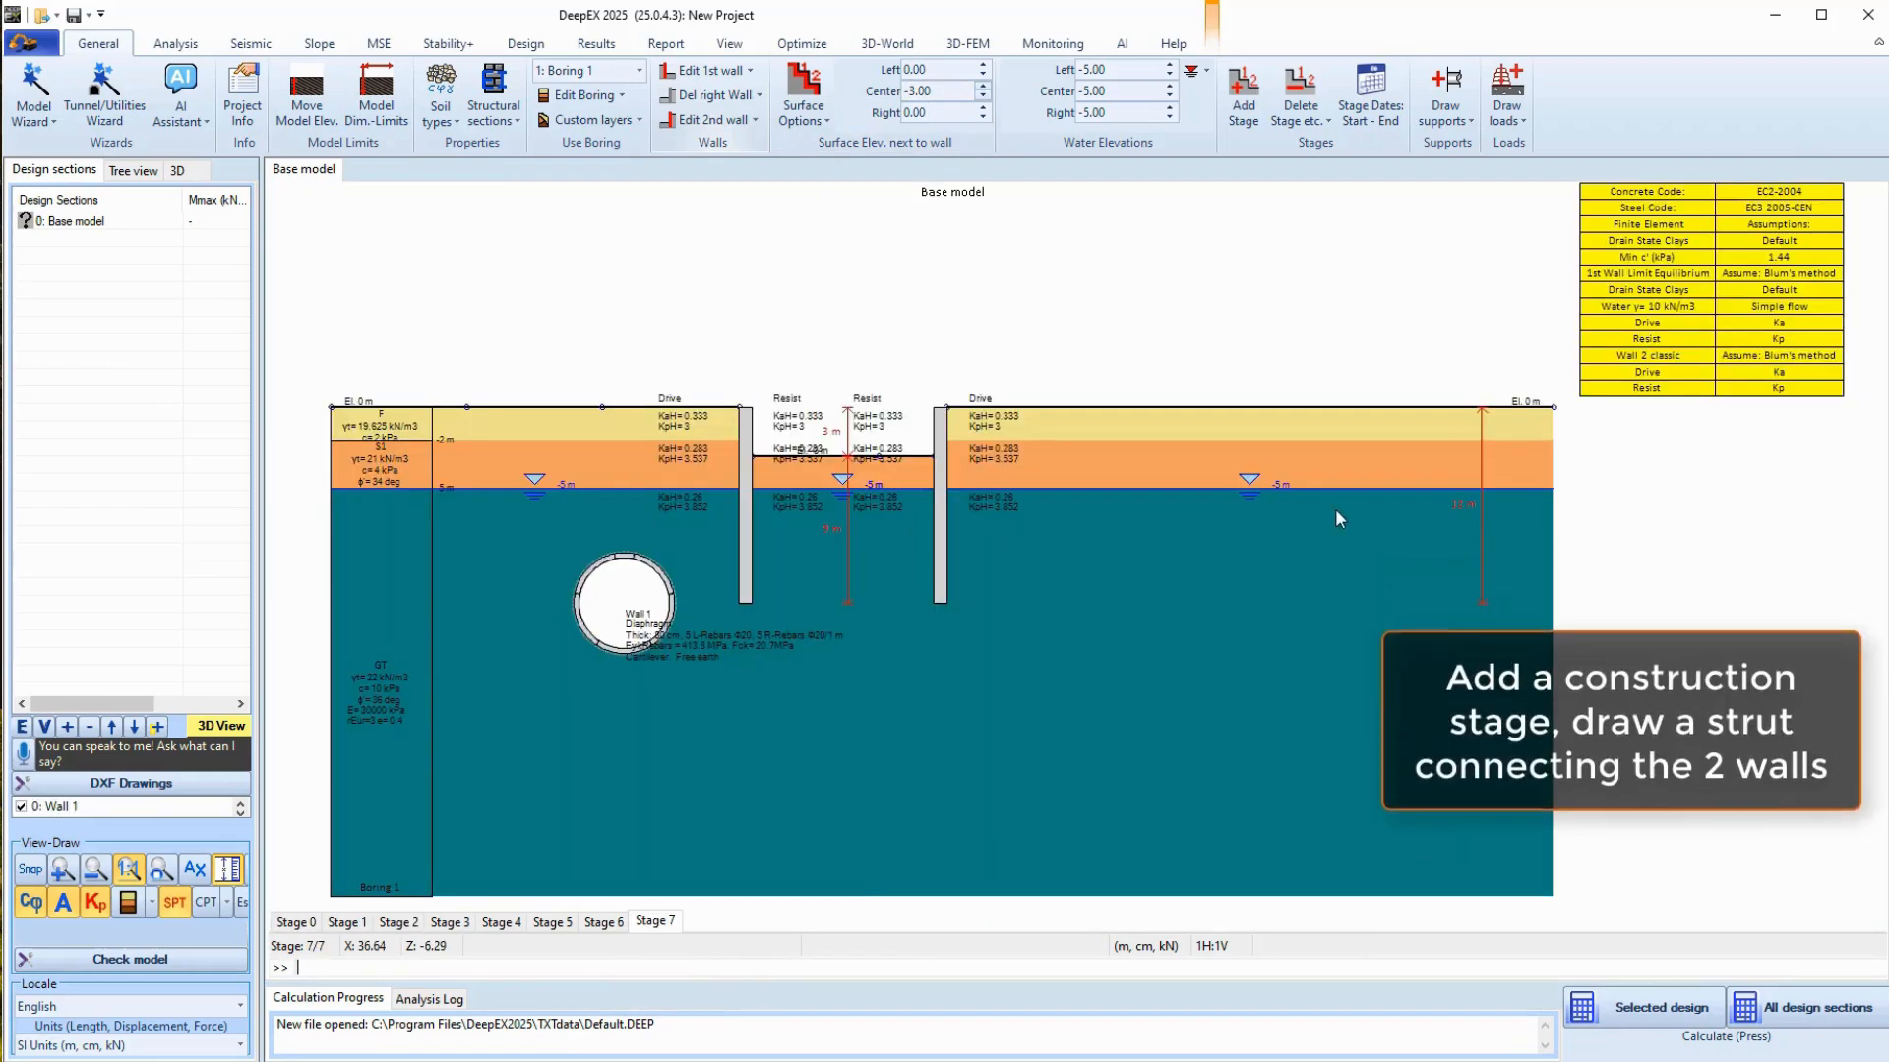
pyautogui.click(1465, 118)
pyautogui.click(1552, 184)
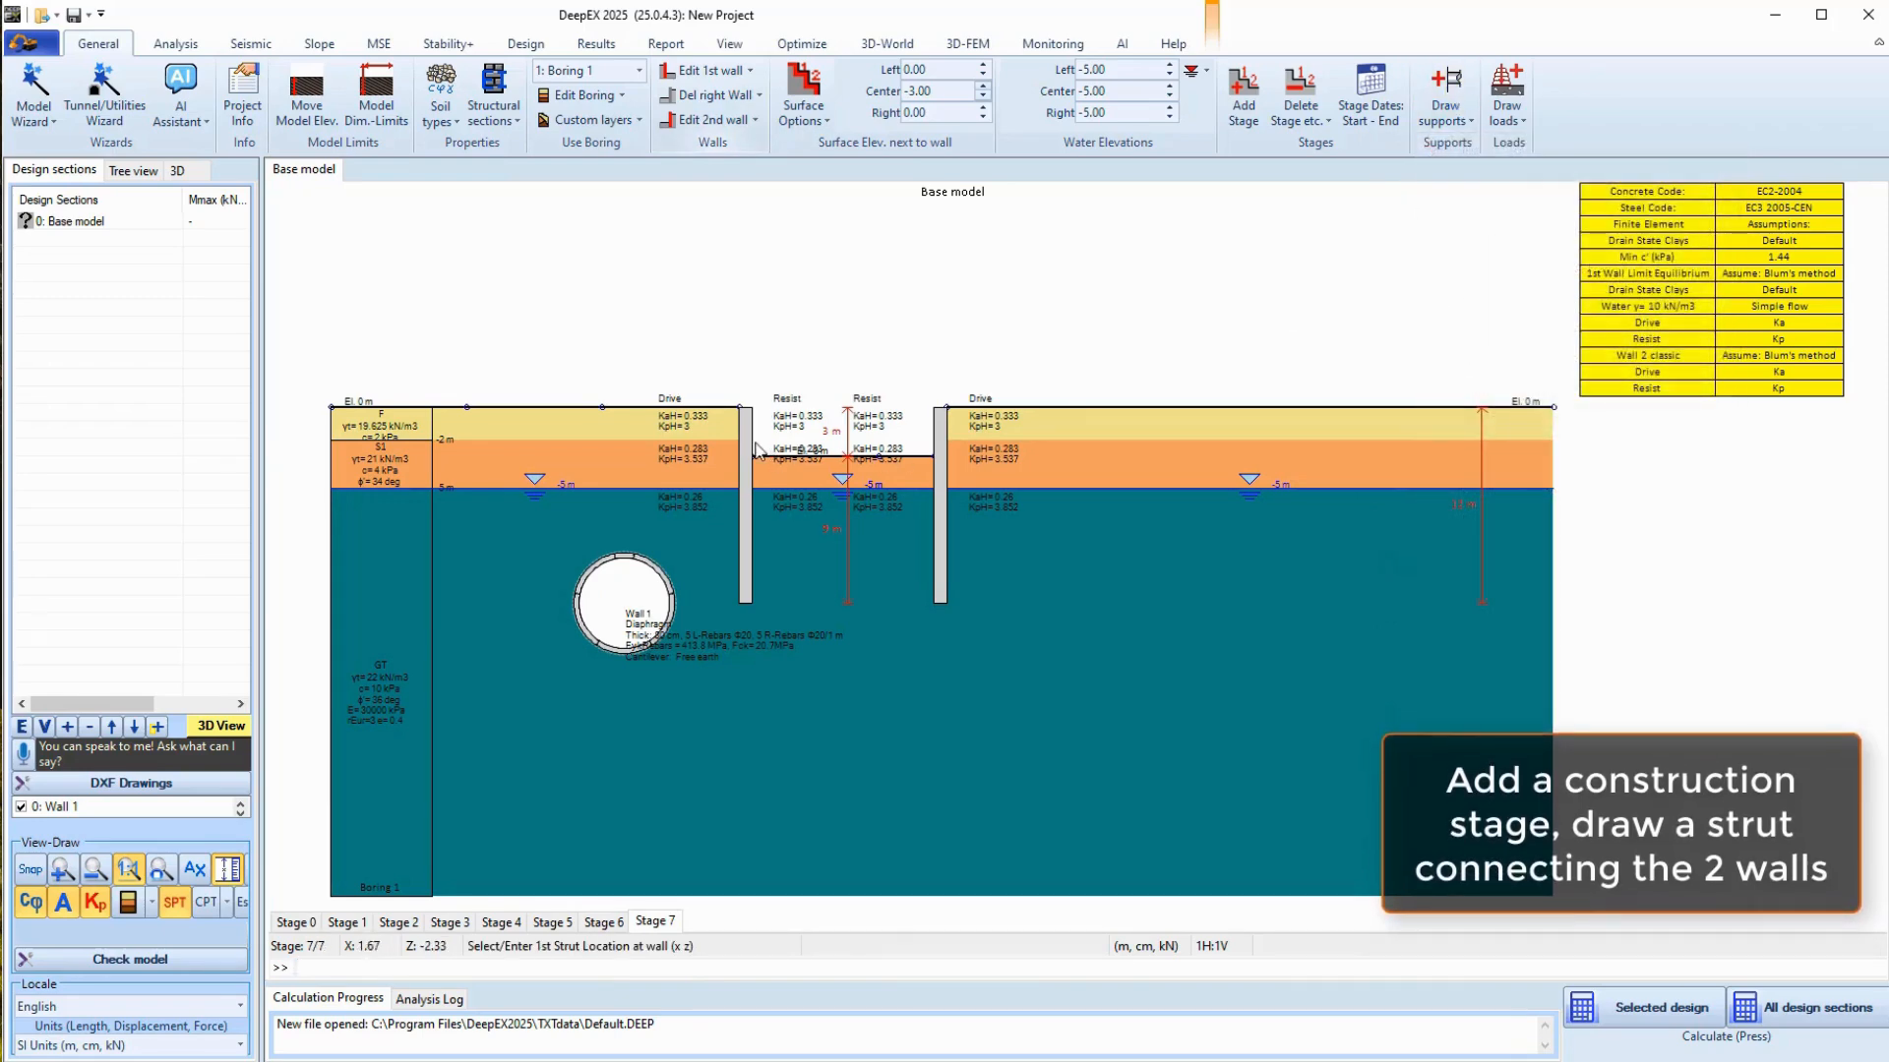
pyautogui.click(746, 445)
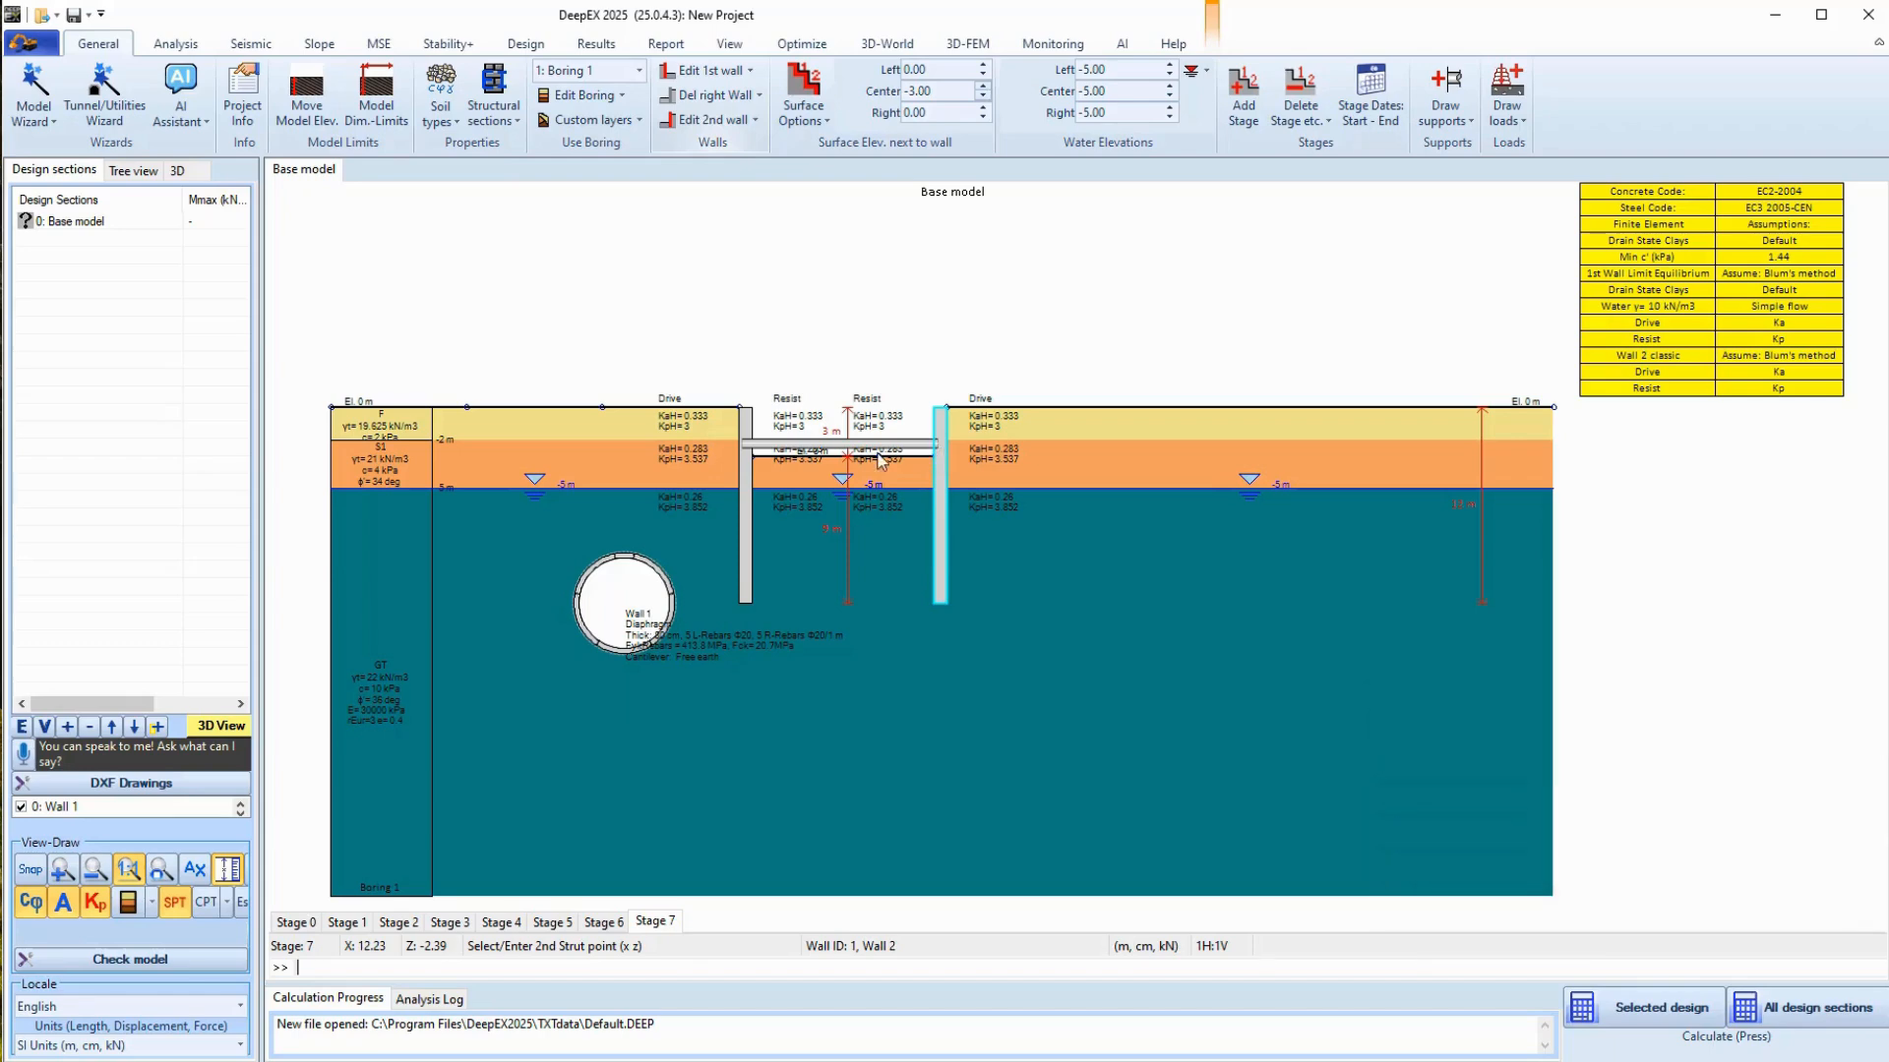
pyautogui.click(939, 451)
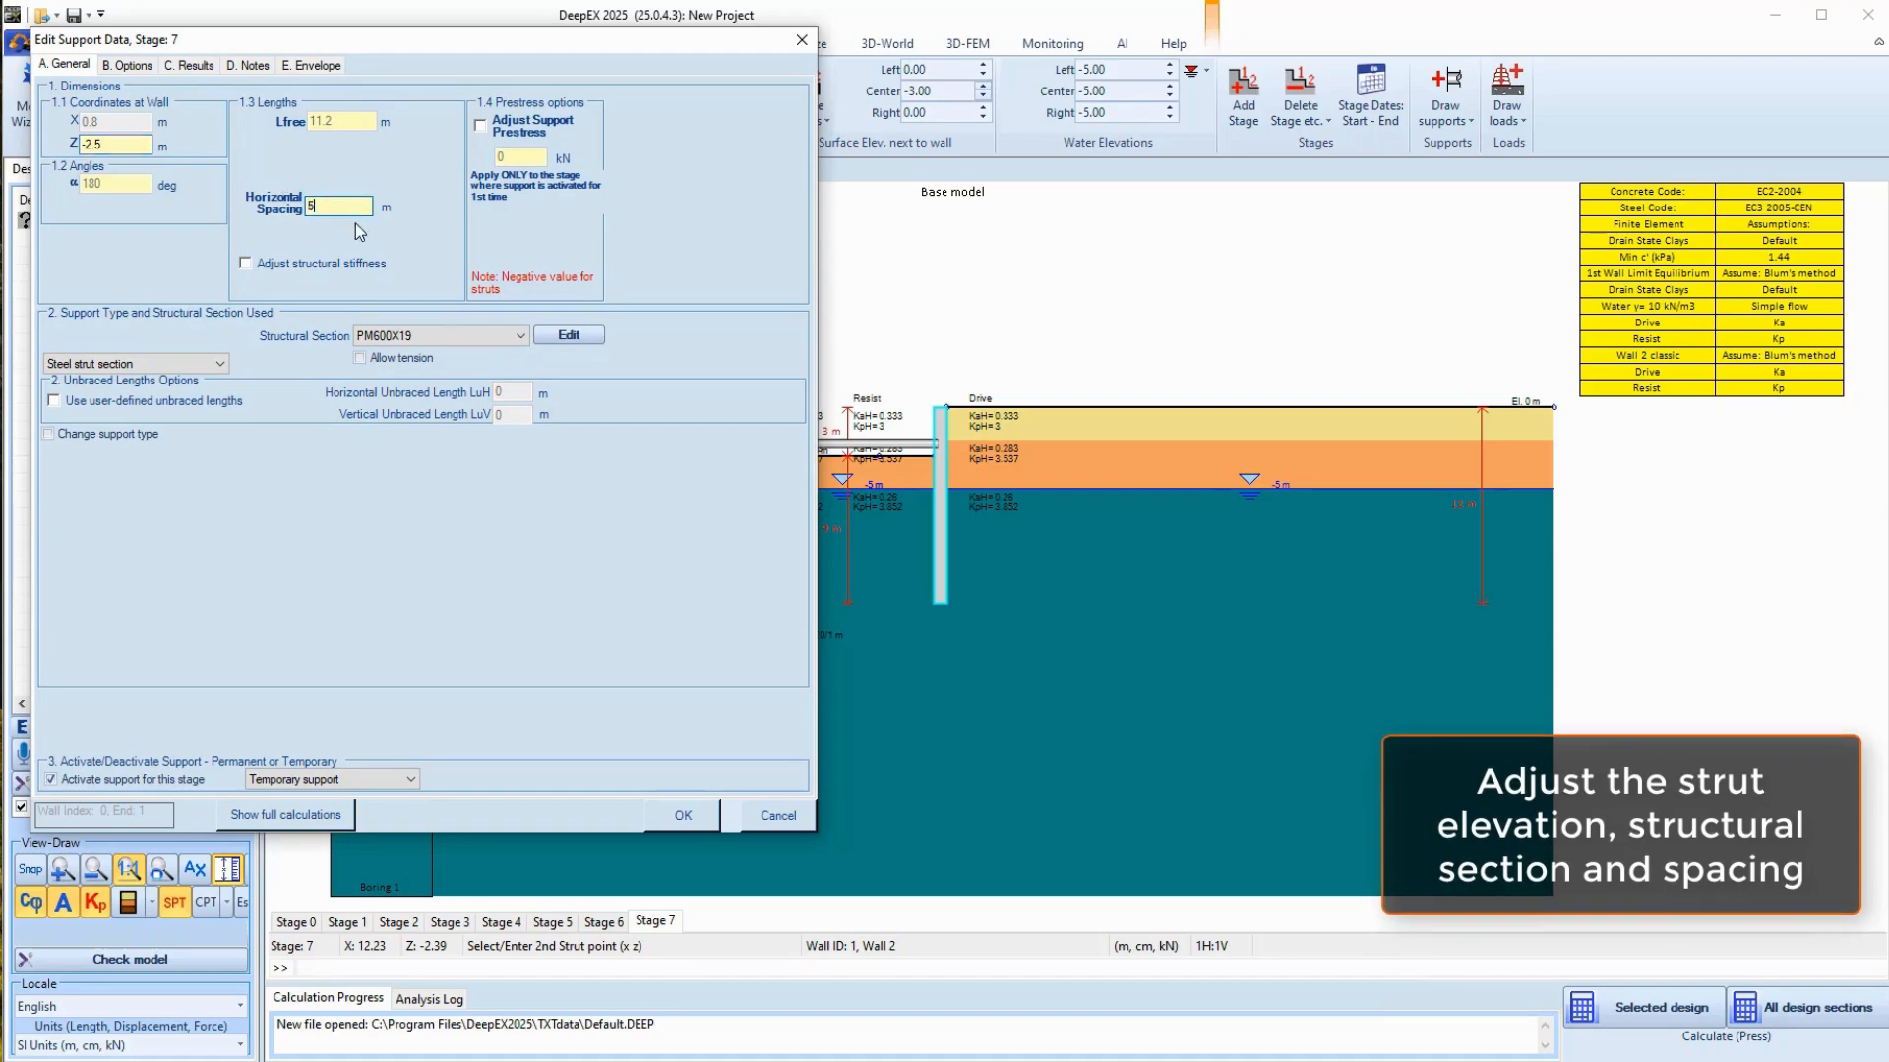
# - Set the strut's elevation to -2.5 m and horizontal spacing to 5 m, using steel section PM600X19, and accept the support data
pyautogui.click(496, 340)
pyautogui.click(498, 346)
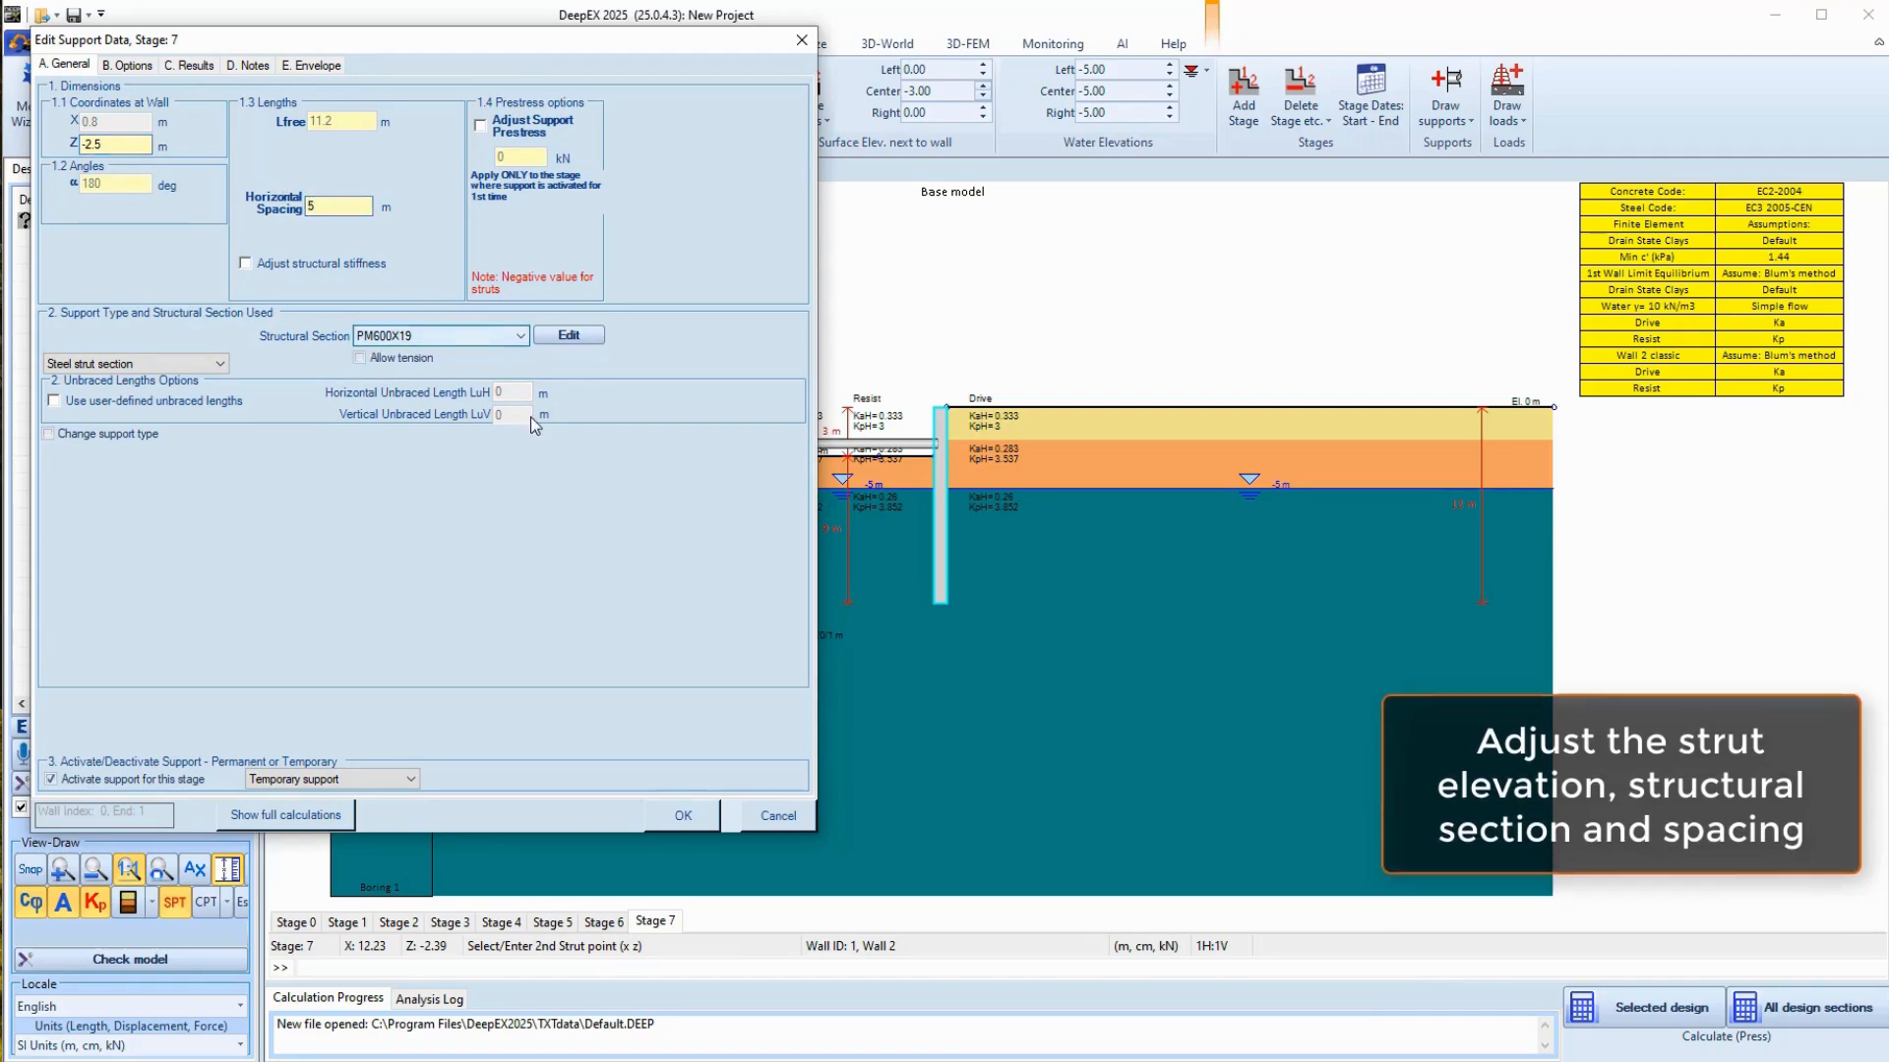
pyautogui.click(683, 815)
# - Add Stage 8 and set both the center surface elevation and the center water elevation to -6 m
pyautogui.rightClick(673, 922)
pyautogui.click(726, 931)
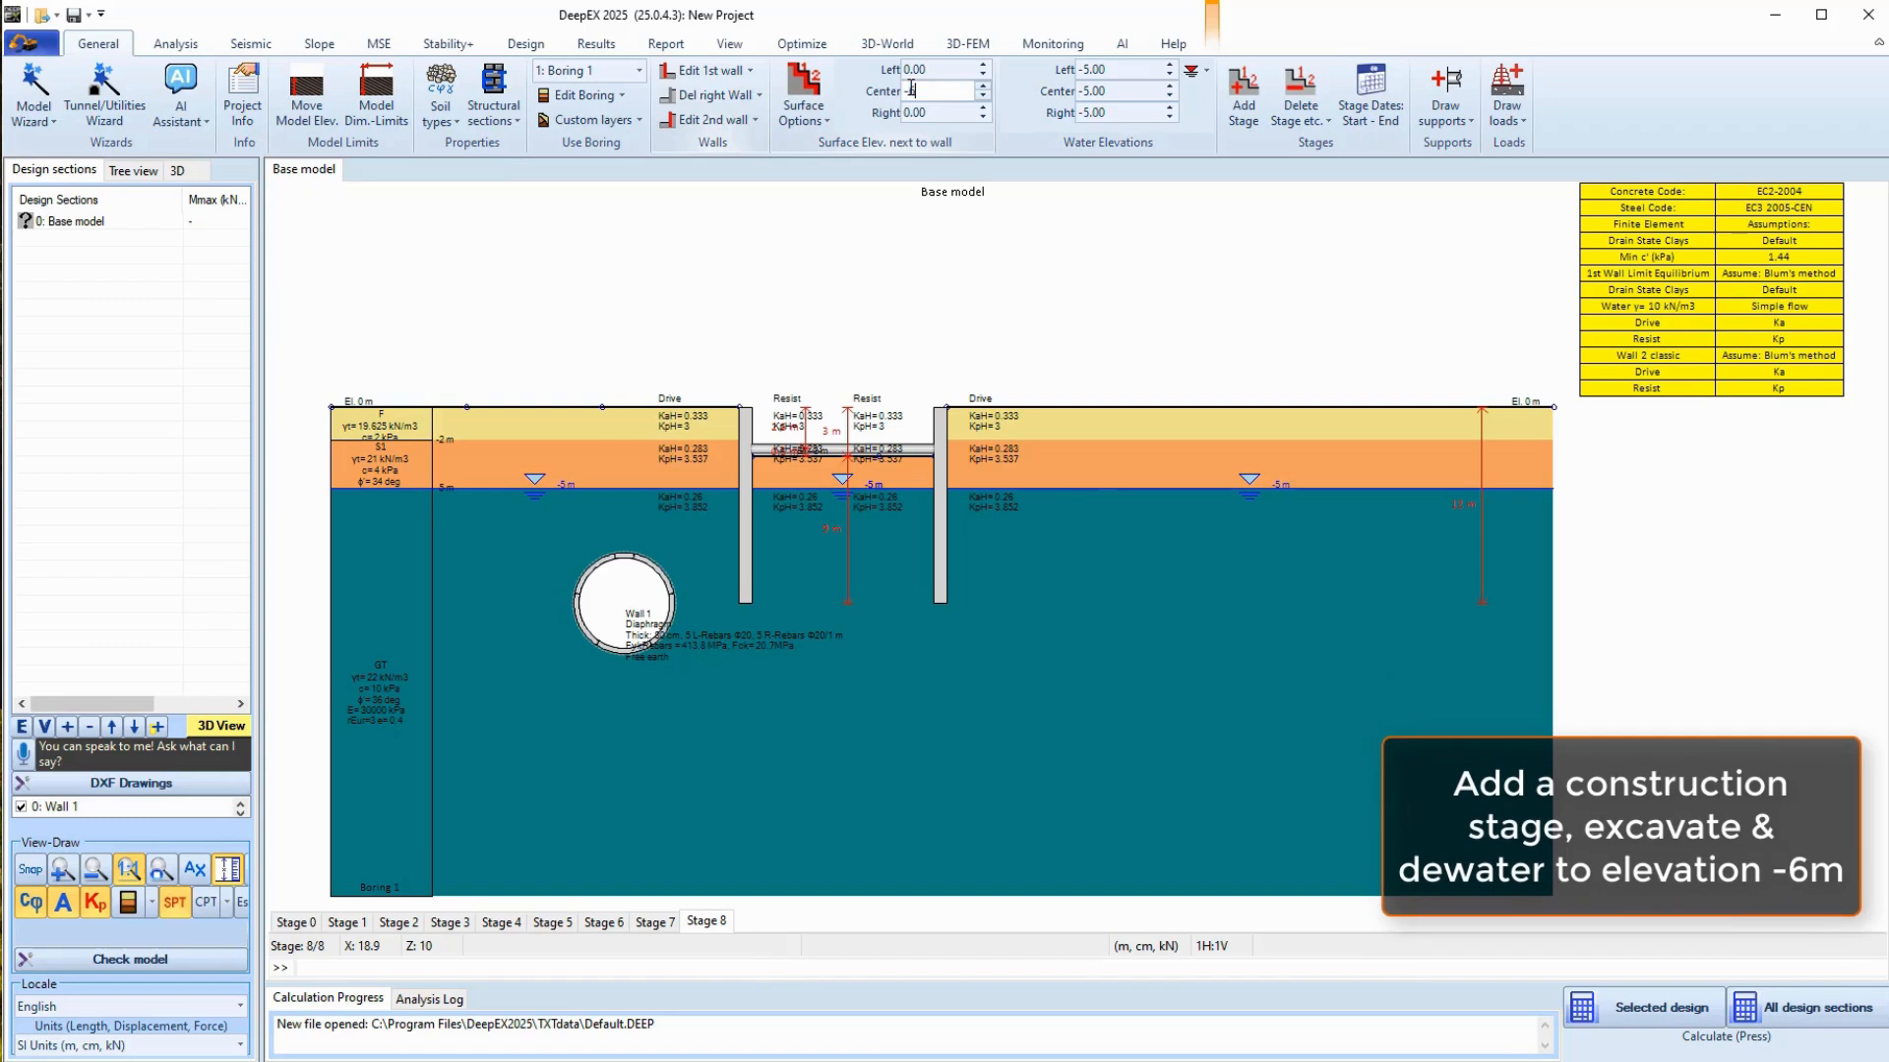
pyautogui.write('6')
pyautogui.press('Return')
pyautogui.doubleClick(1116, 92)
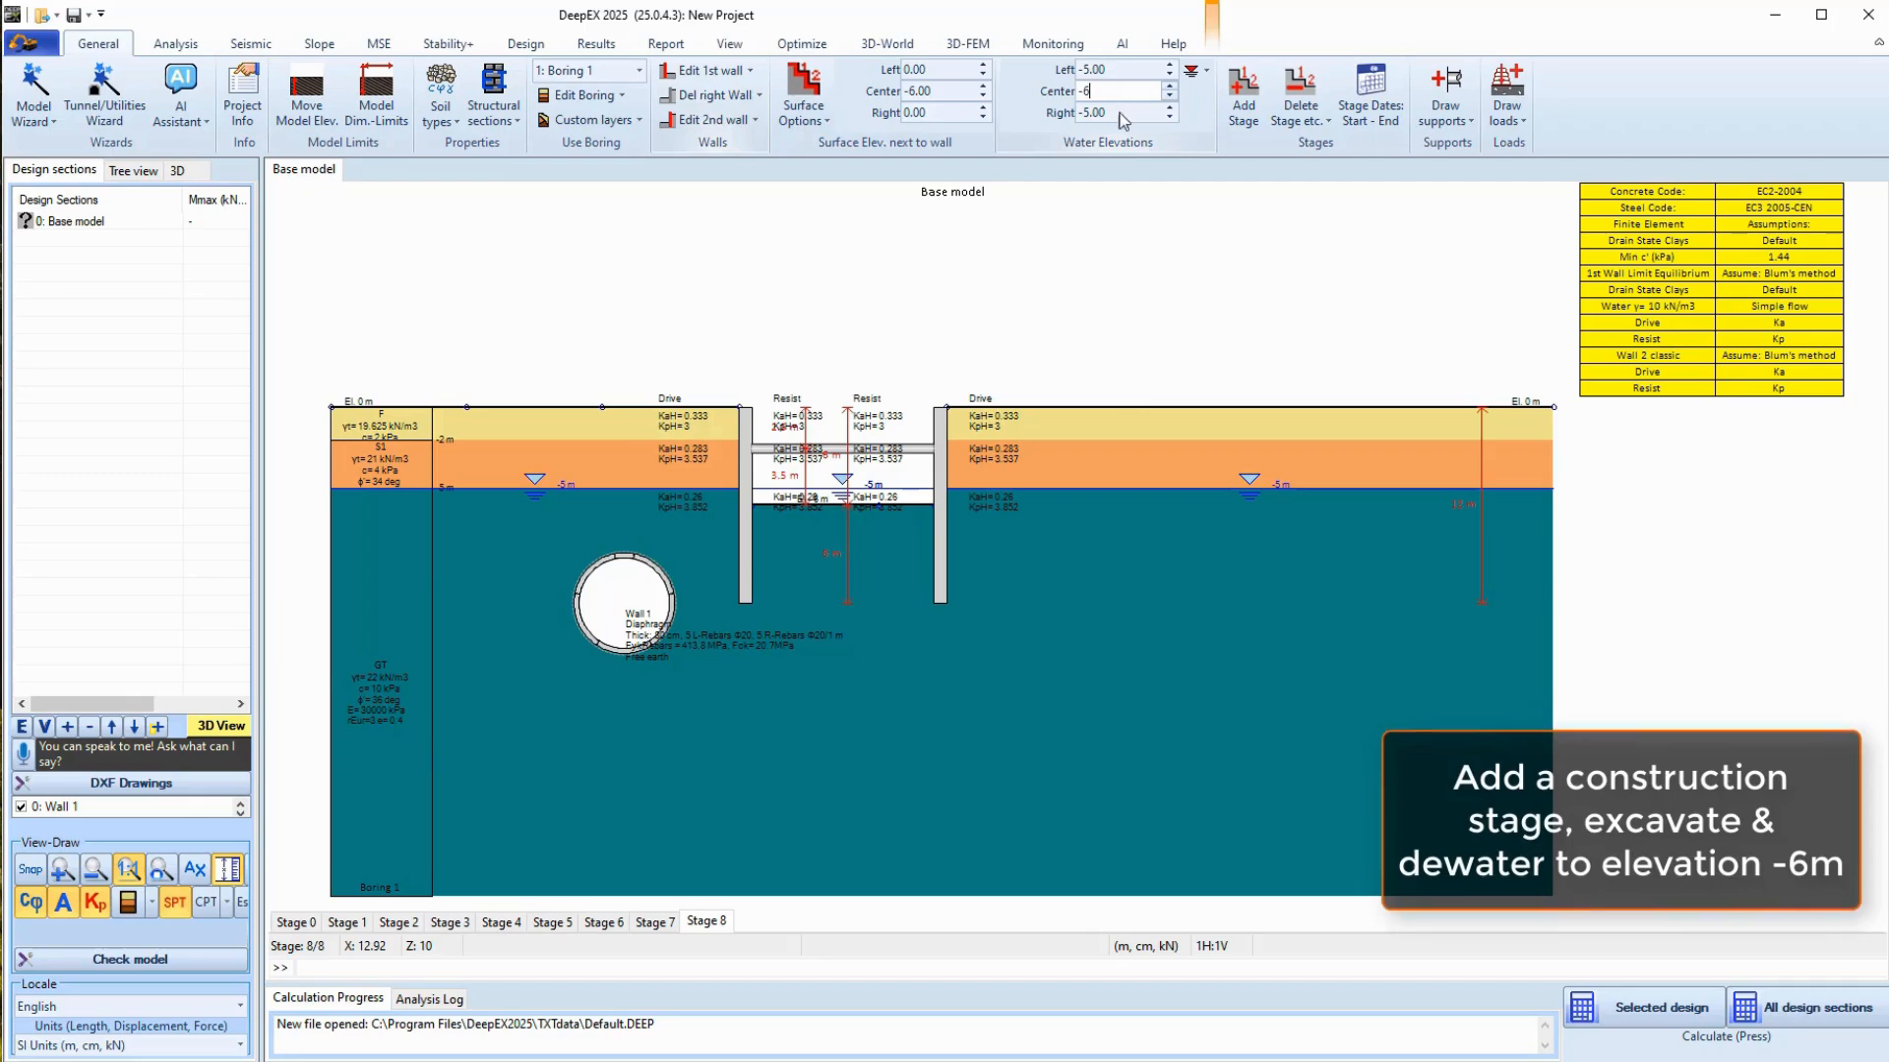
pyautogui.press('Return')
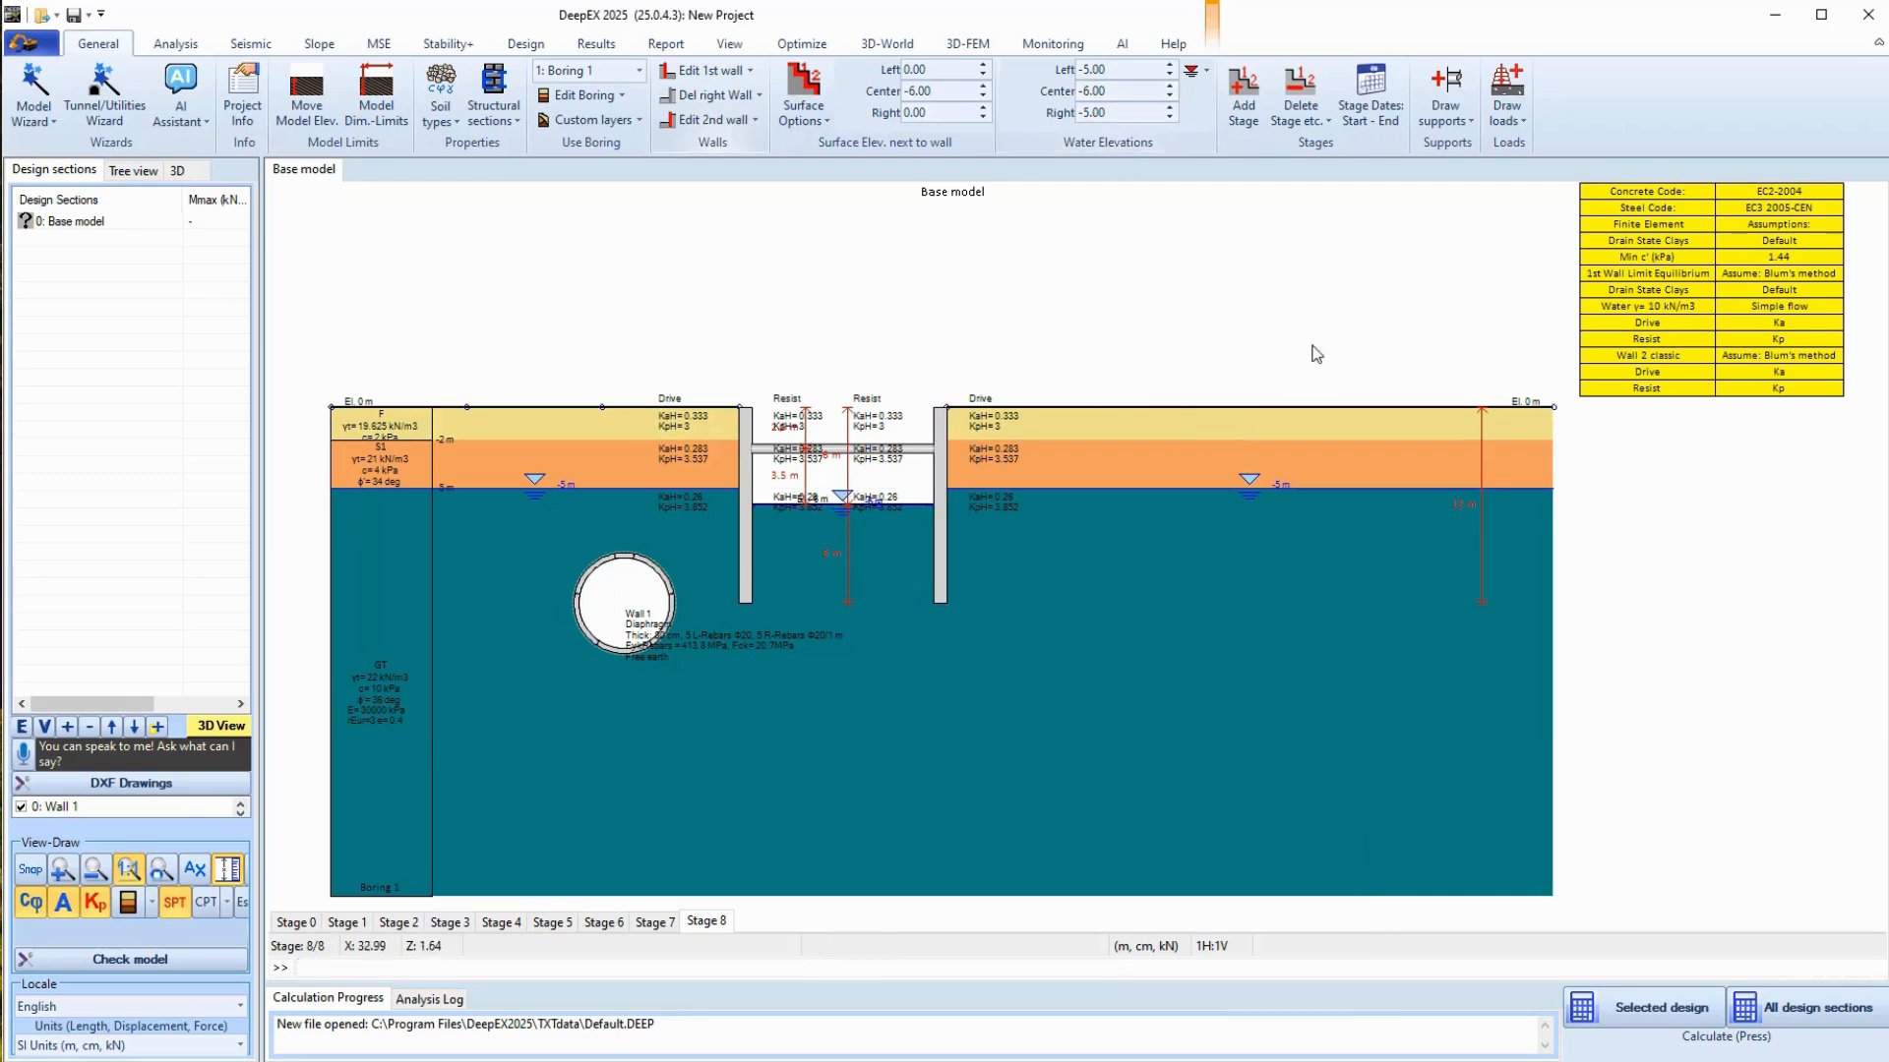
# - Draw a surface strip surcharge of 10 kPa on the ground above the tunnel, beside the left wall
pyautogui.click(1510, 123)
pyautogui.click(1576, 150)
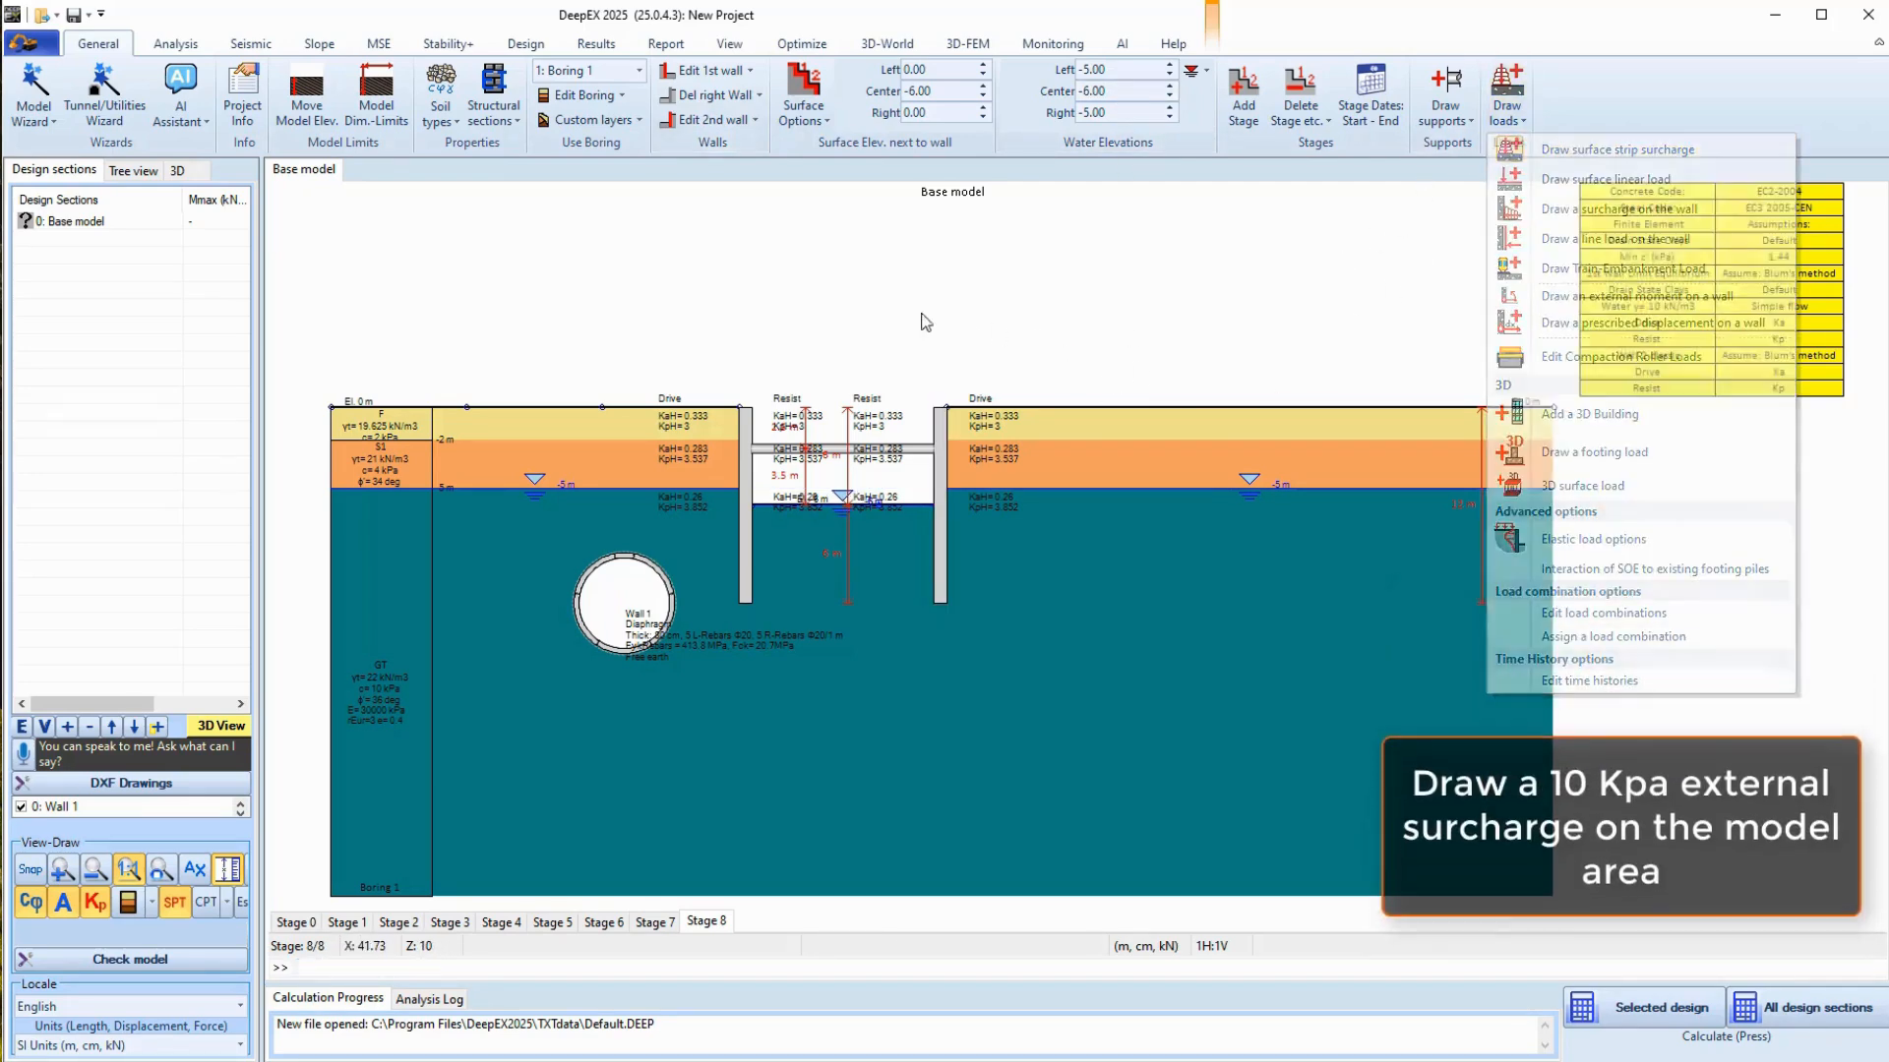
pyautogui.click(491, 443)
pyautogui.click(715, 430)
pyautogui.click(834, 490)
pyautogui.click(1000, 494)
pyautogui.write('10')
pyautogui.click(984, 760)
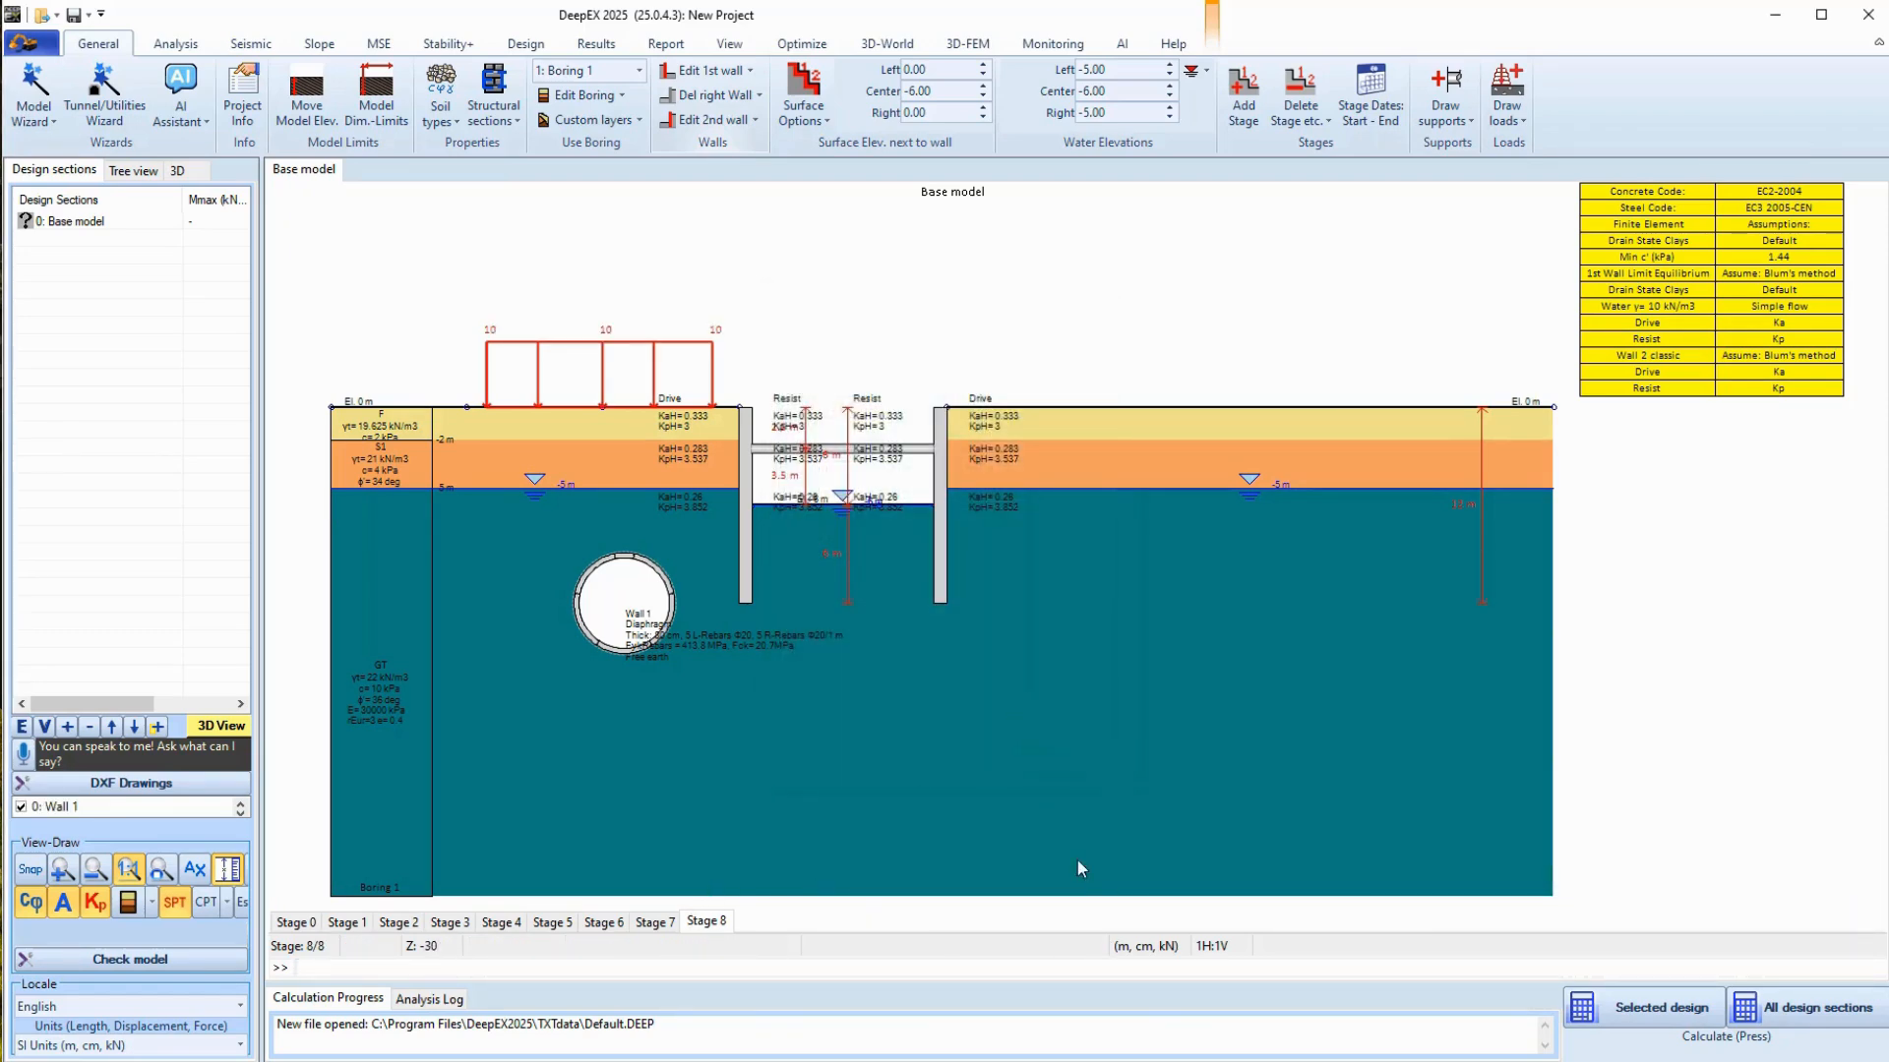
# - Change the analysis type to the Finite Element Method and set the mesh level to Medium
pyautogui.click(175, 44)
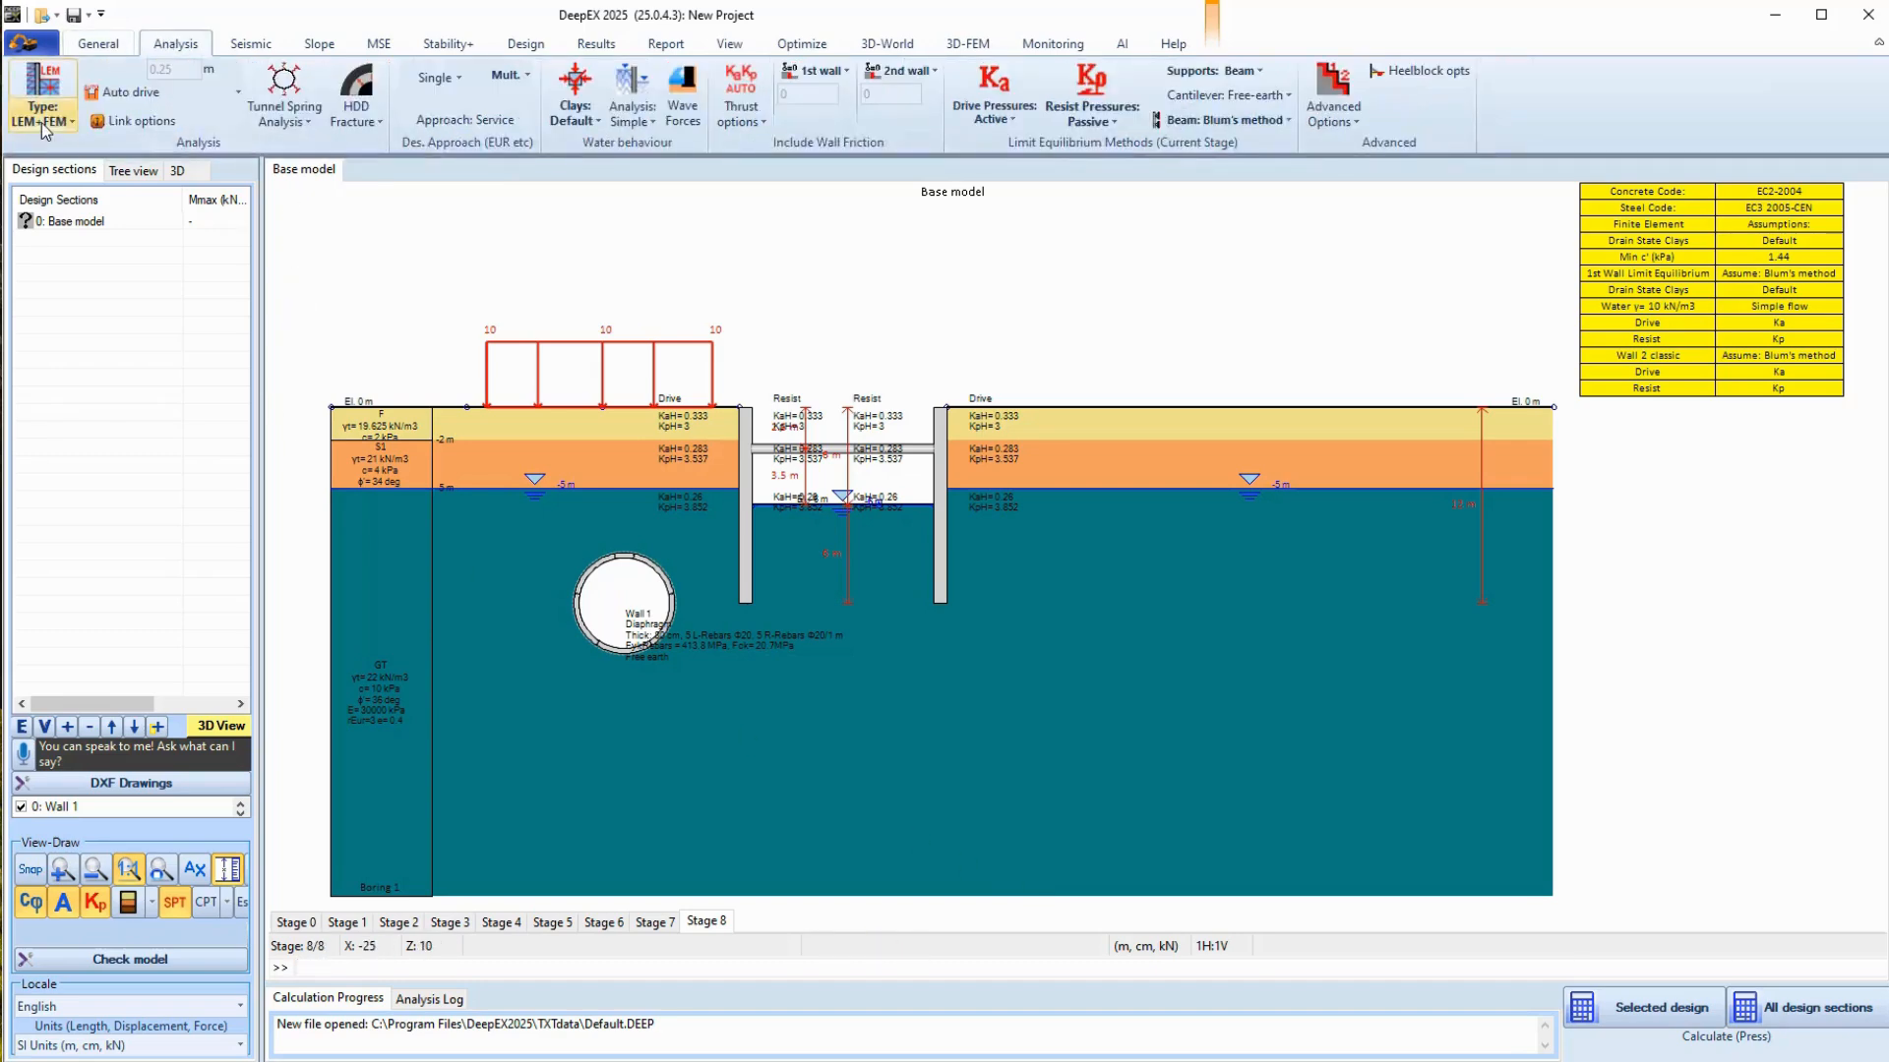
pyautogui.click(51, 126)
pyautogui.click(98, 251)
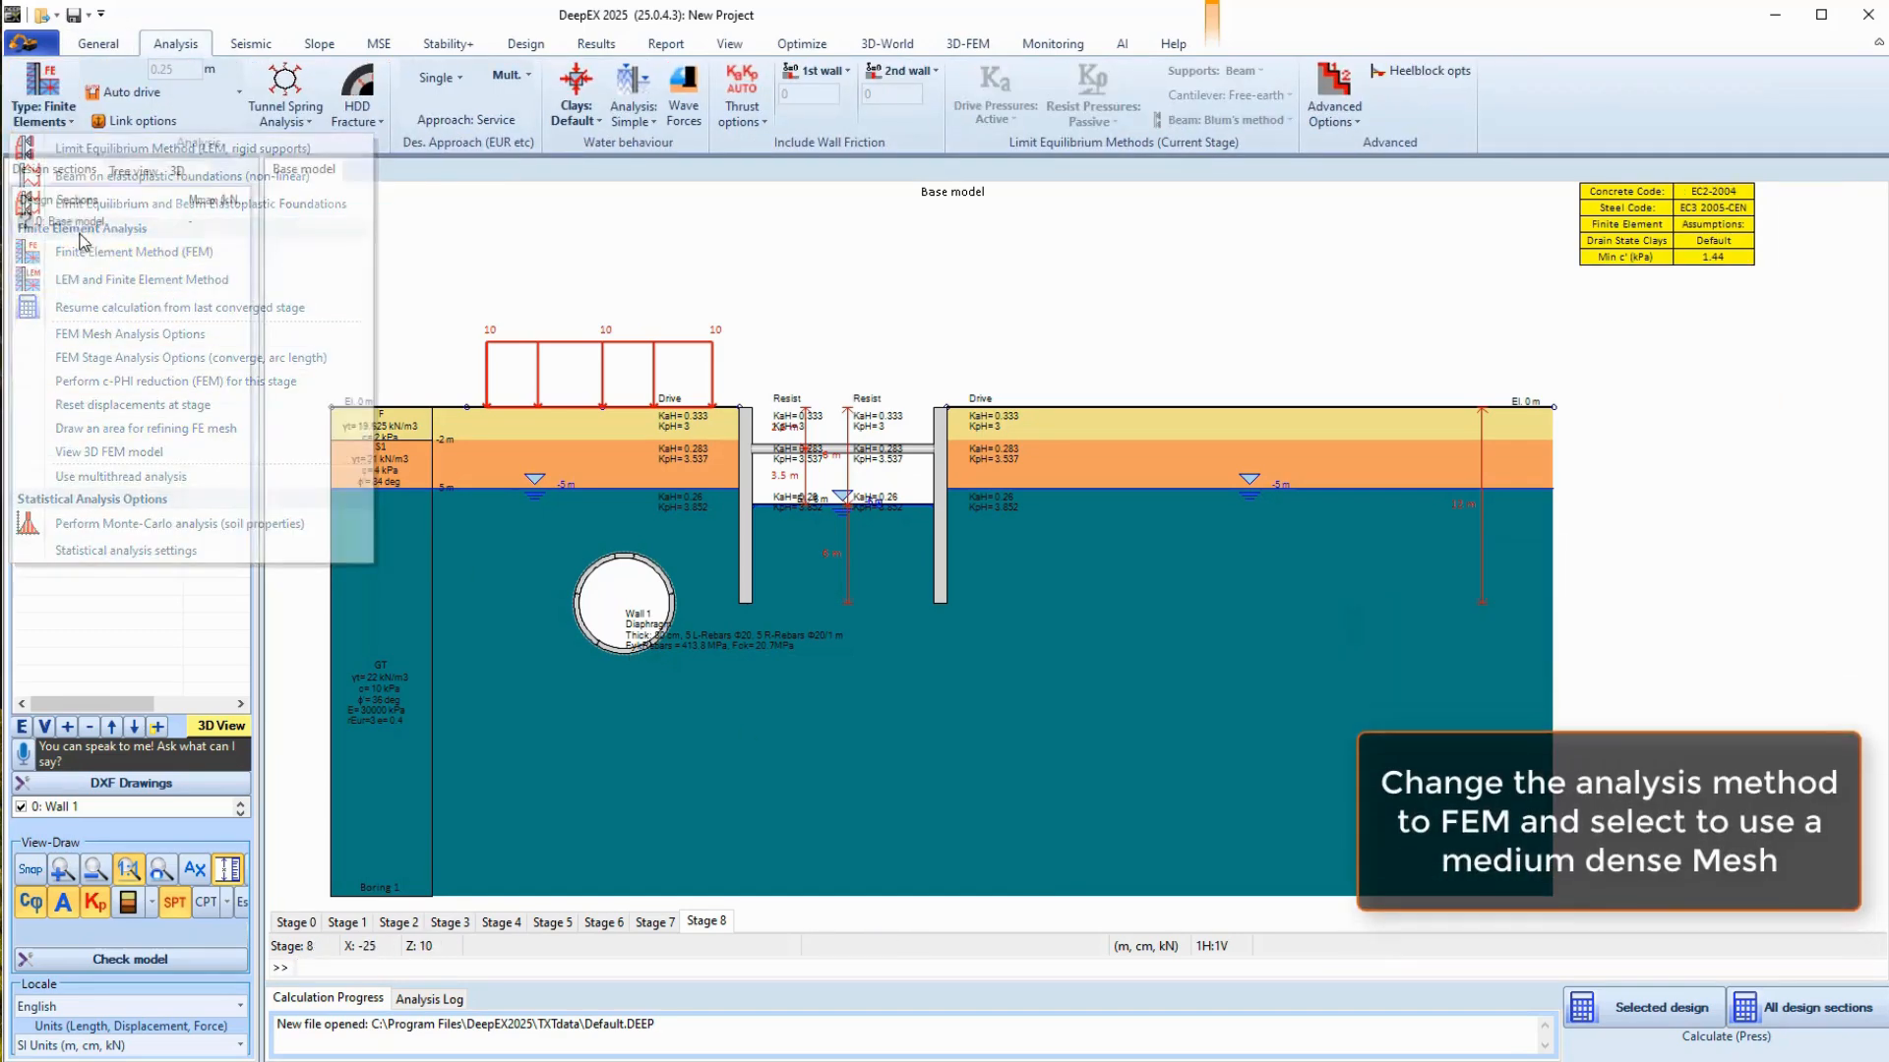
pyautogui.click(61, 118)
pyautogui.click(113, 337)
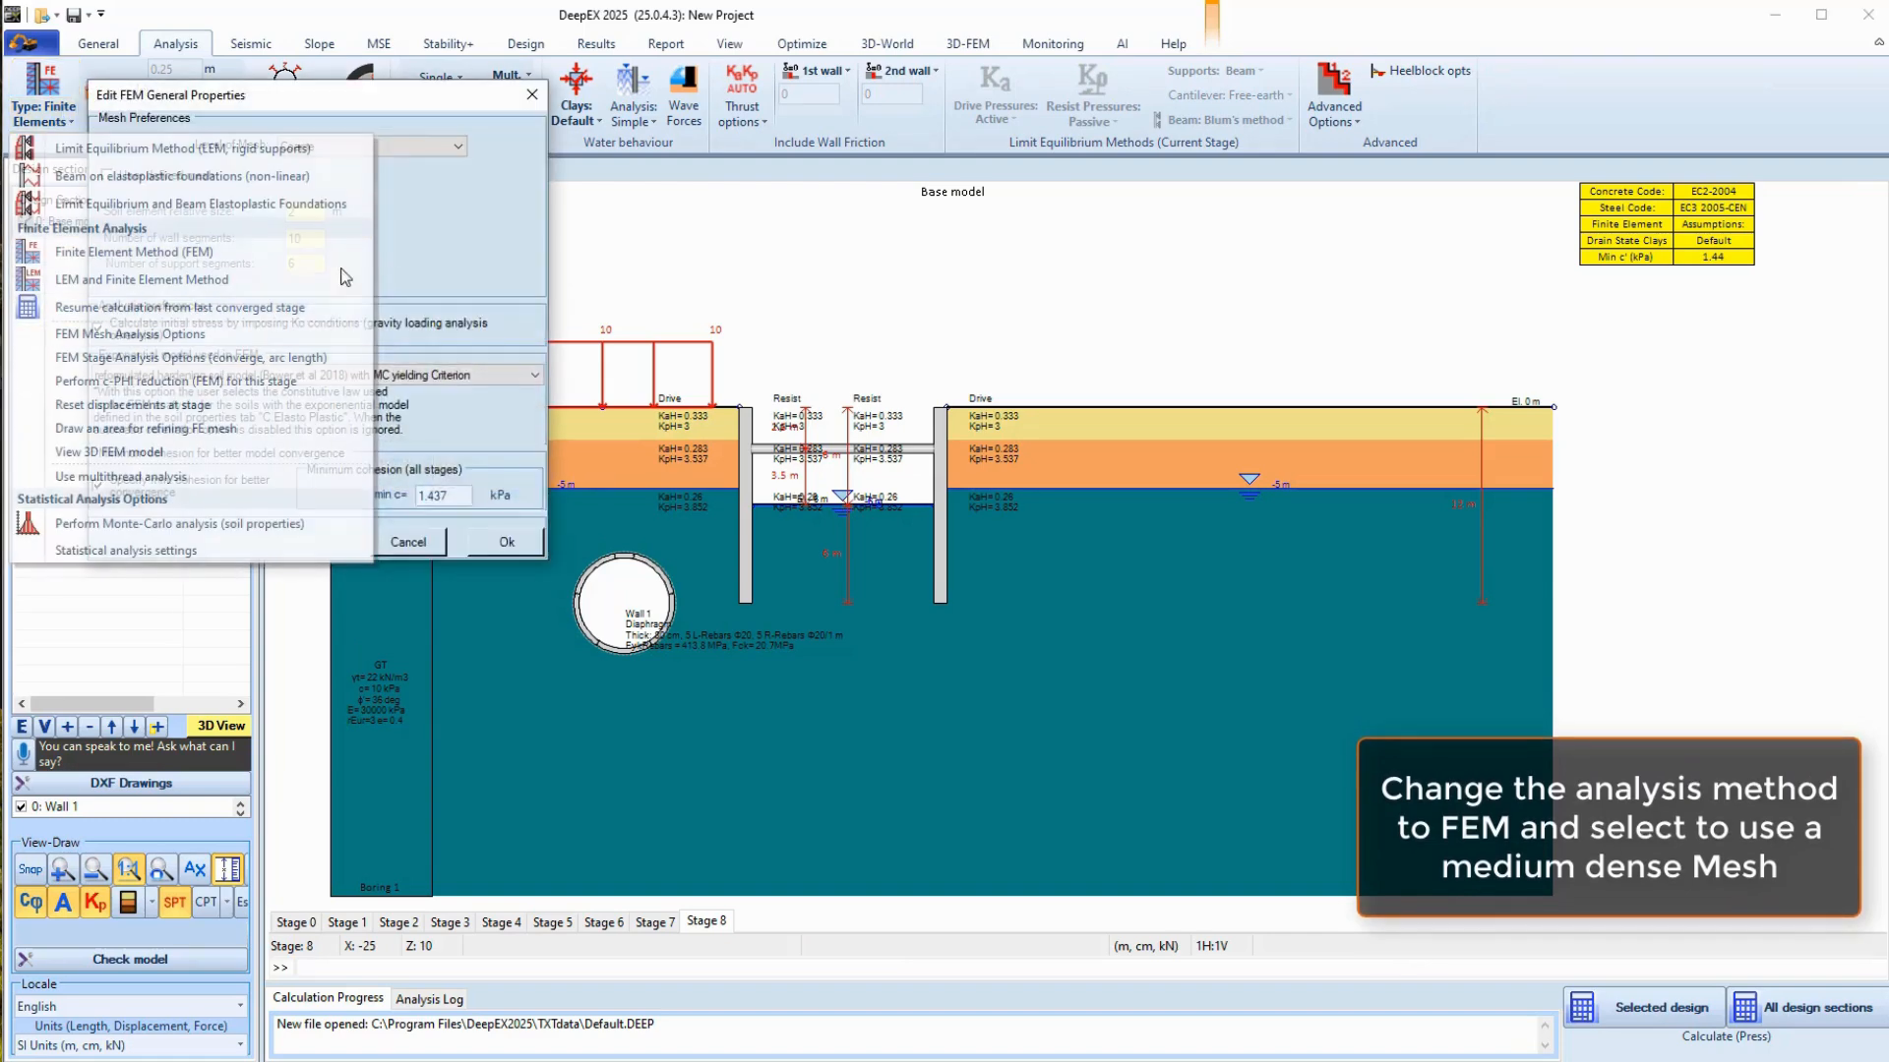
pyautogui.click(290, 146)
pyautogui.click(333, 167)
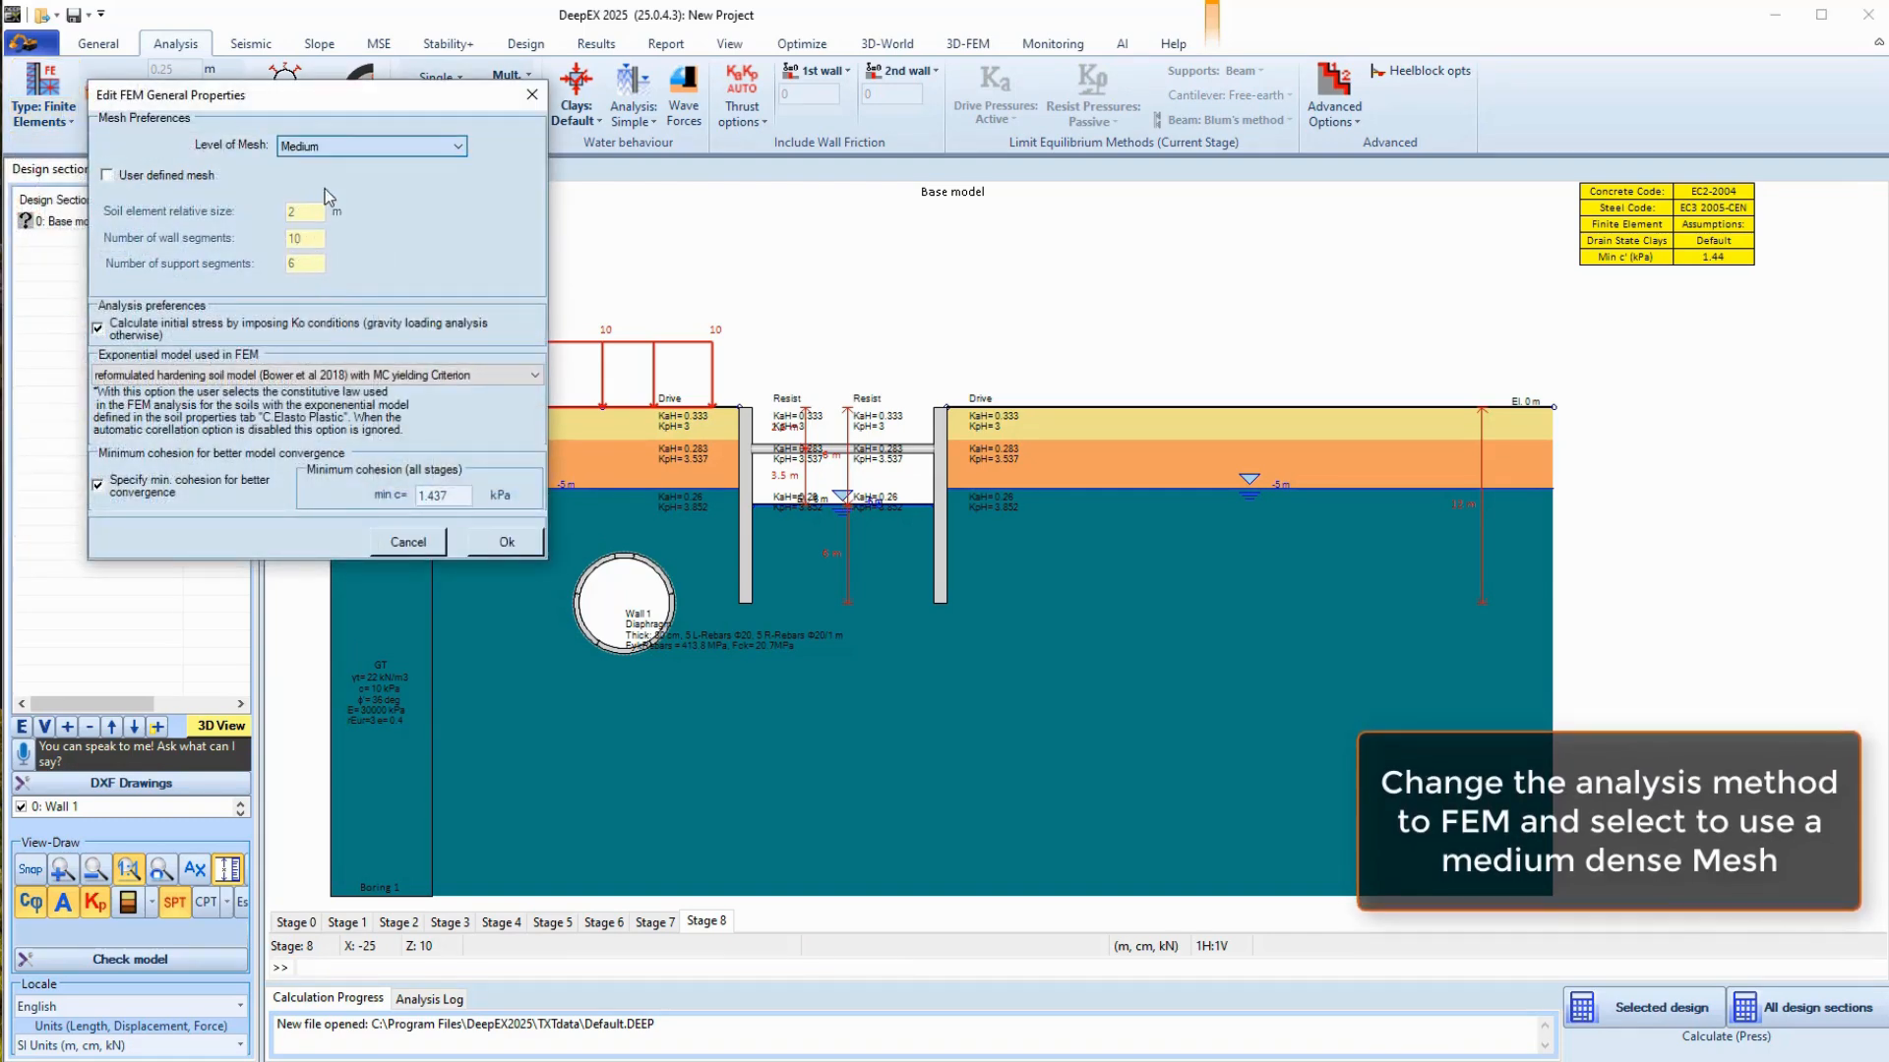
pyautogui.click(505, 542)
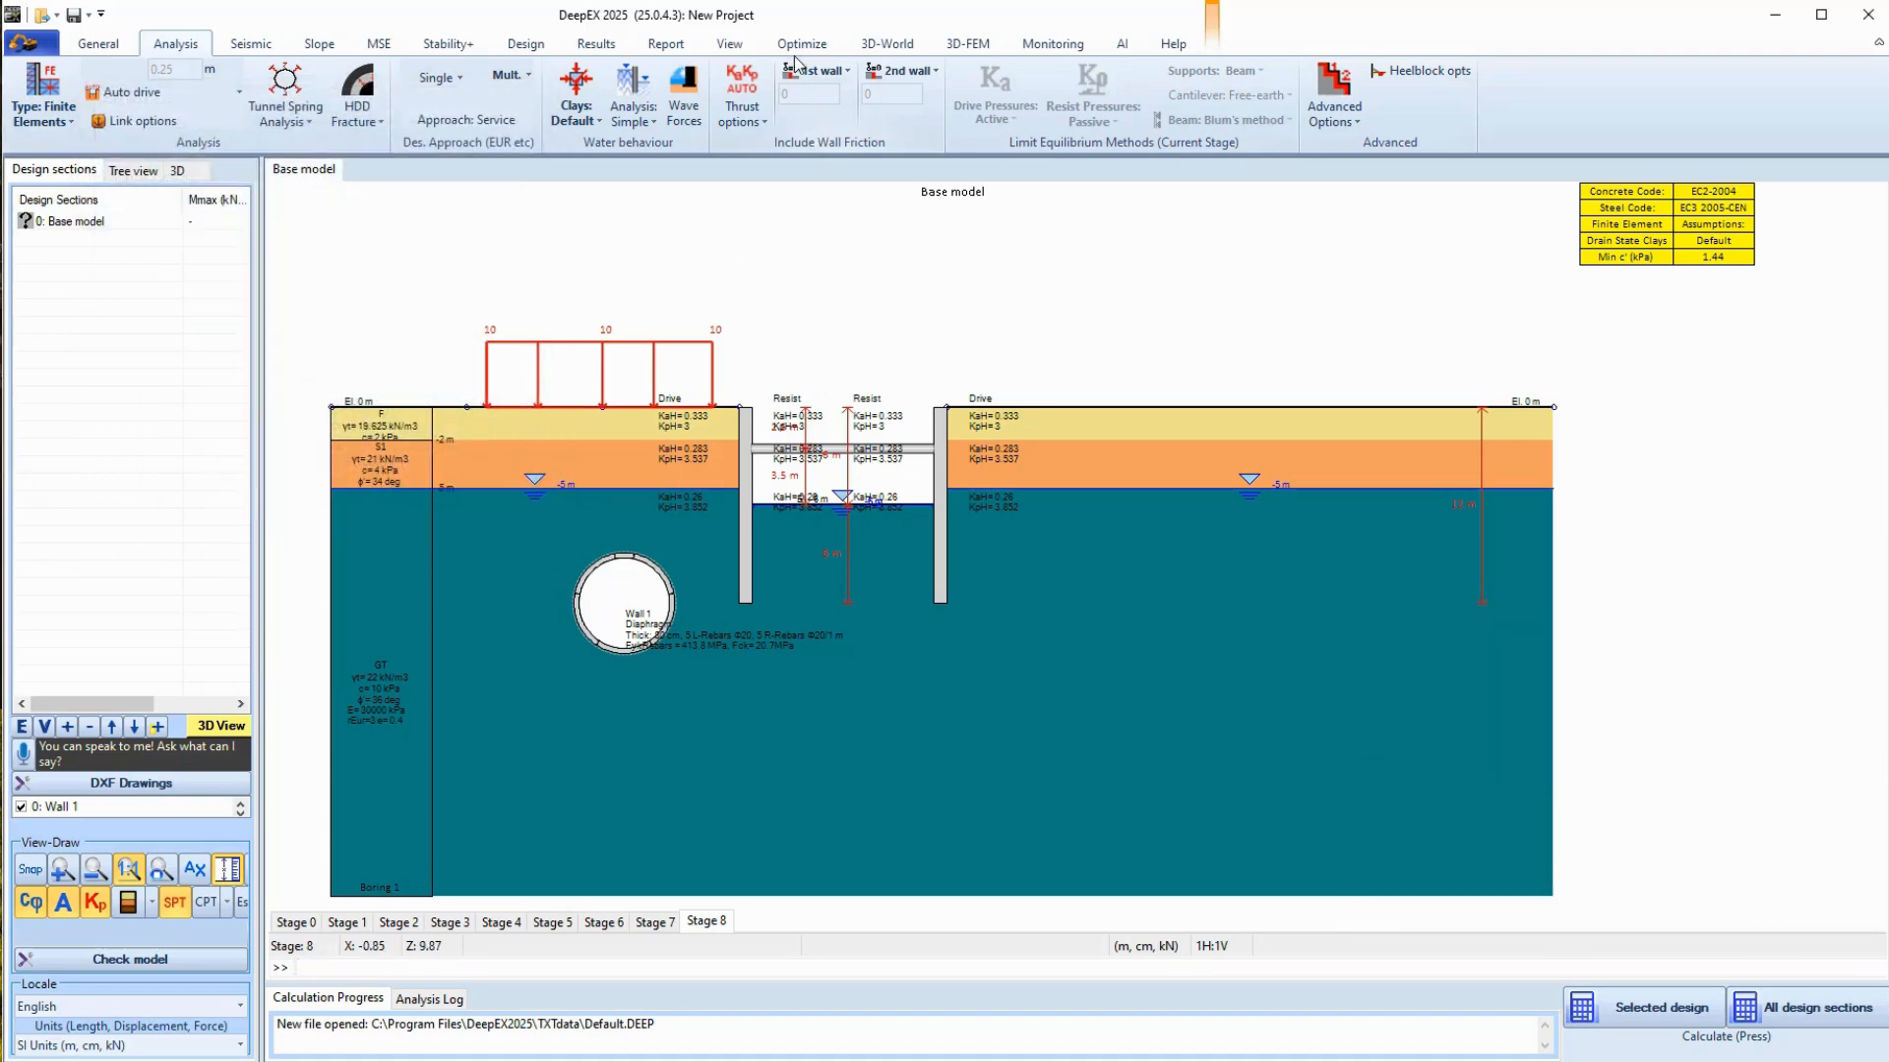
# - Define the wall friction as 66% of the soil friction angle for both the first and second walls
pyautogui.click(823, 71)
pyautogui.click(831, 126)
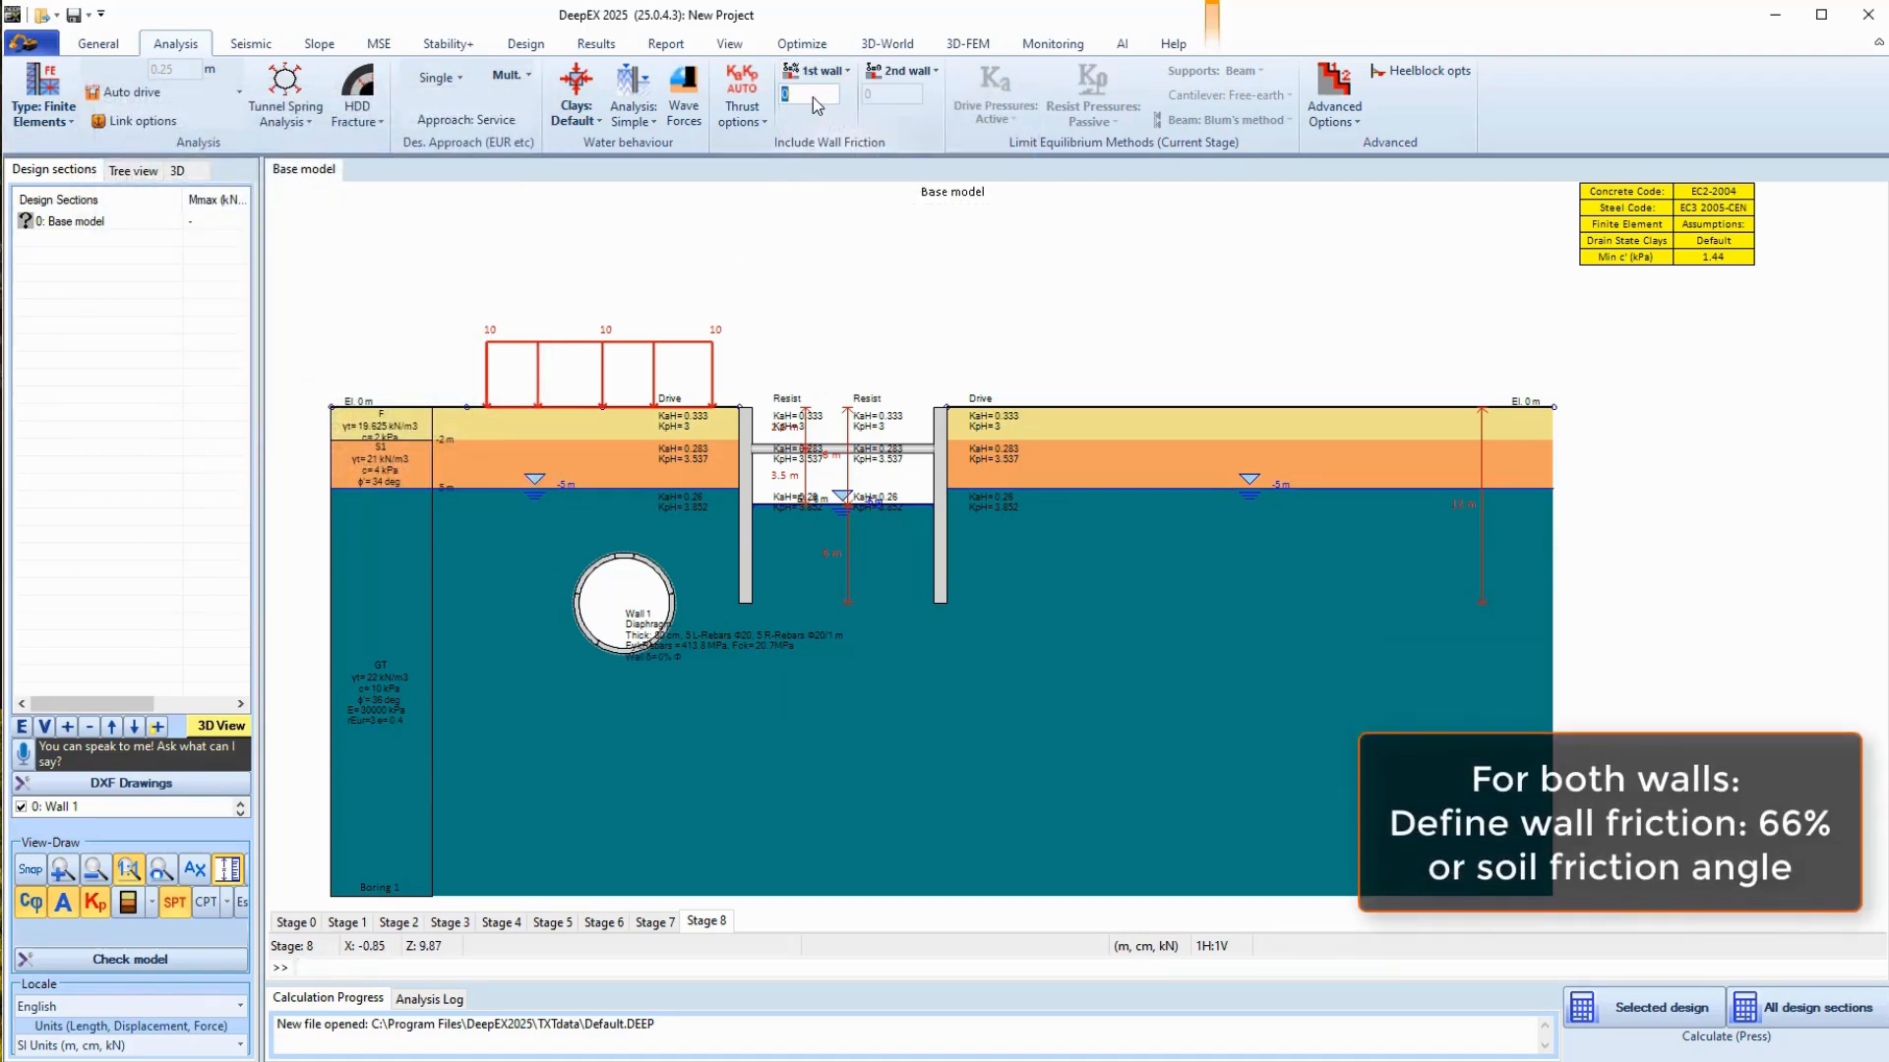
pyautogui.write('66')
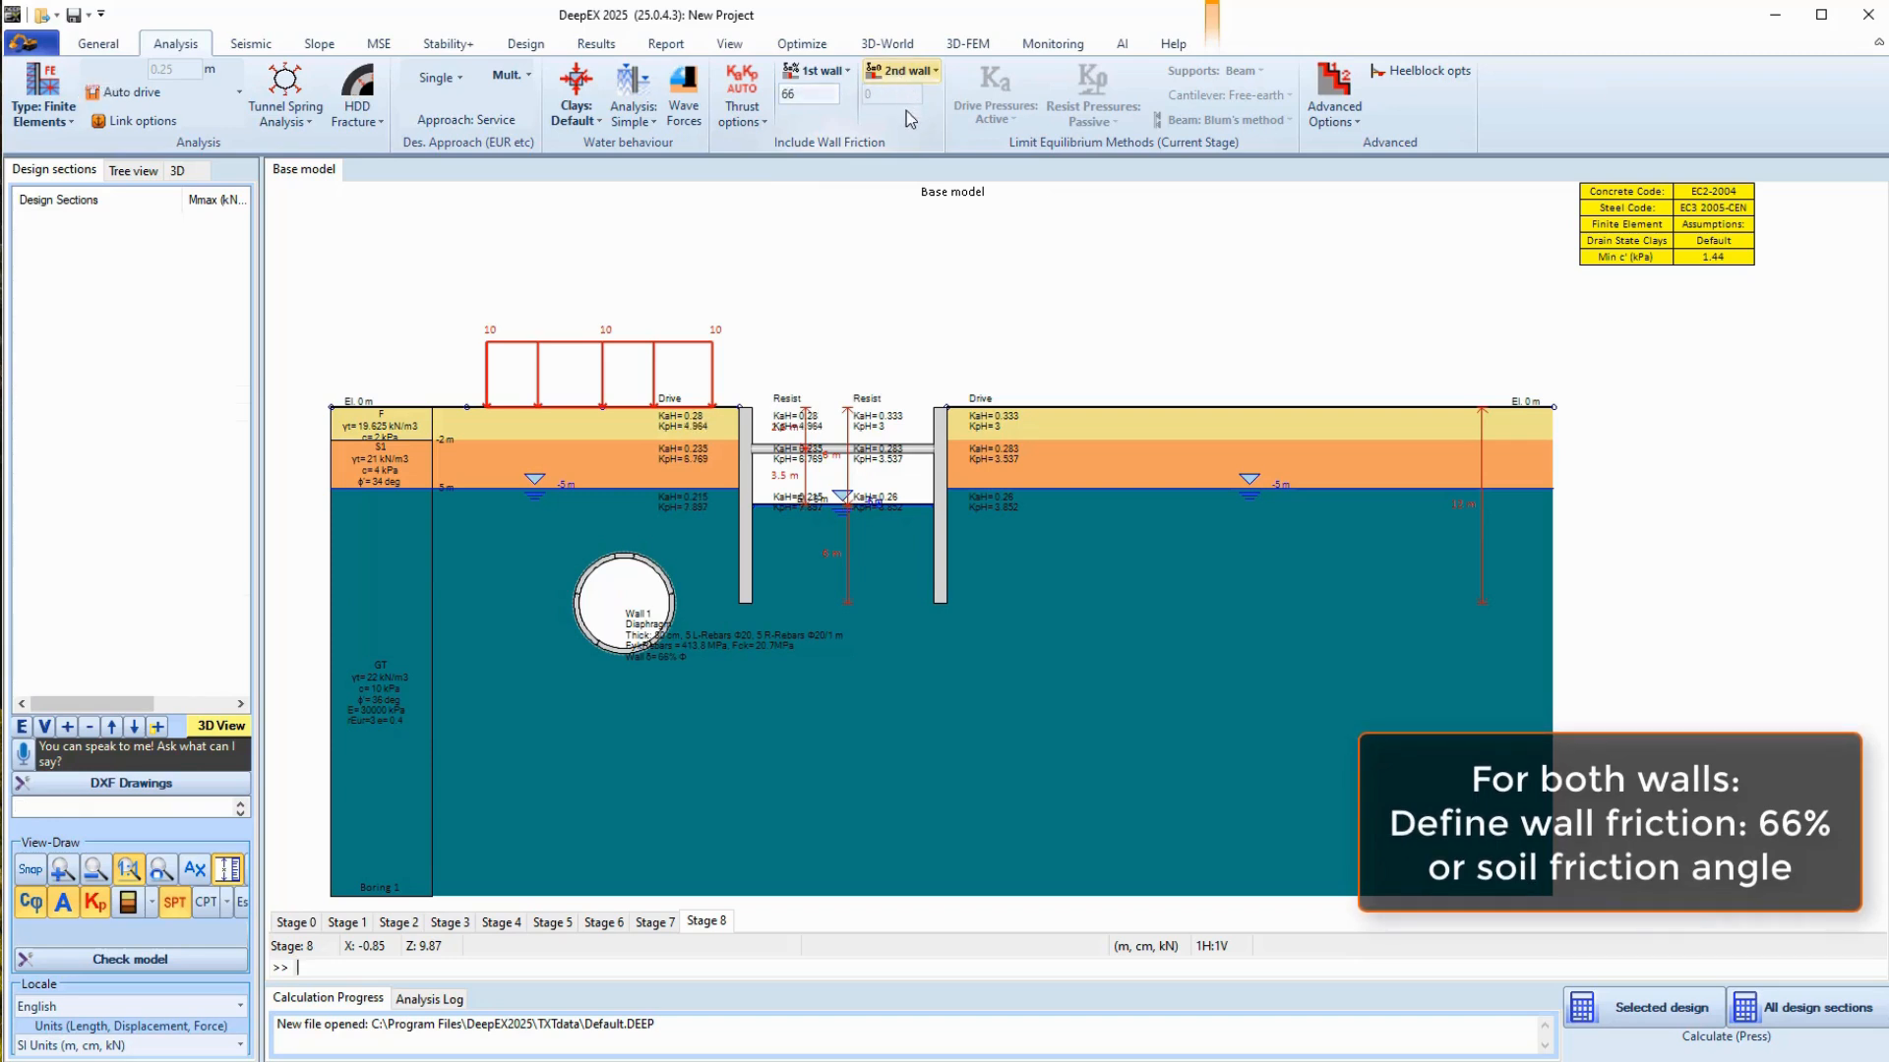
pyautogui.click(902, 71)
pyautogui.click(905, 127)
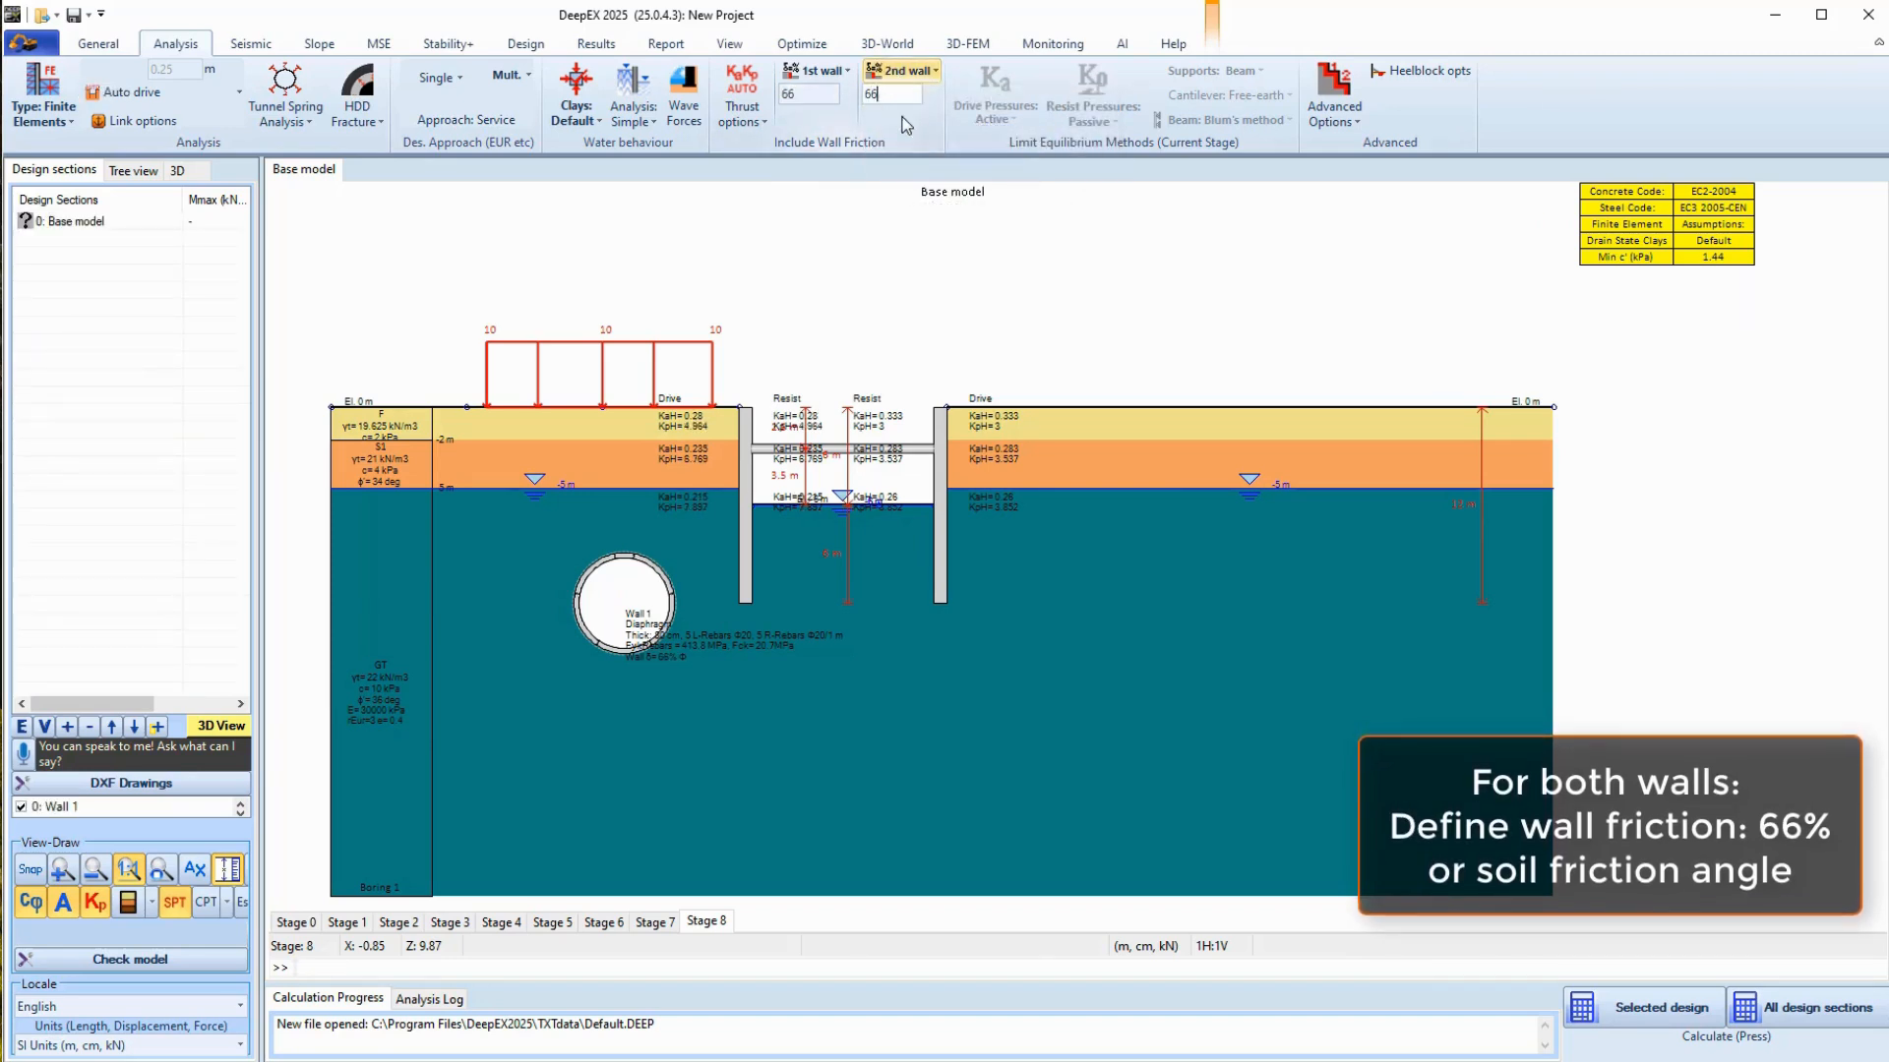
pyautogui.click(1004, 633)
# - Calculate the selected design, review the wall results in the extended summary table, and close the summary
pyautogui.click(1643, 1005)
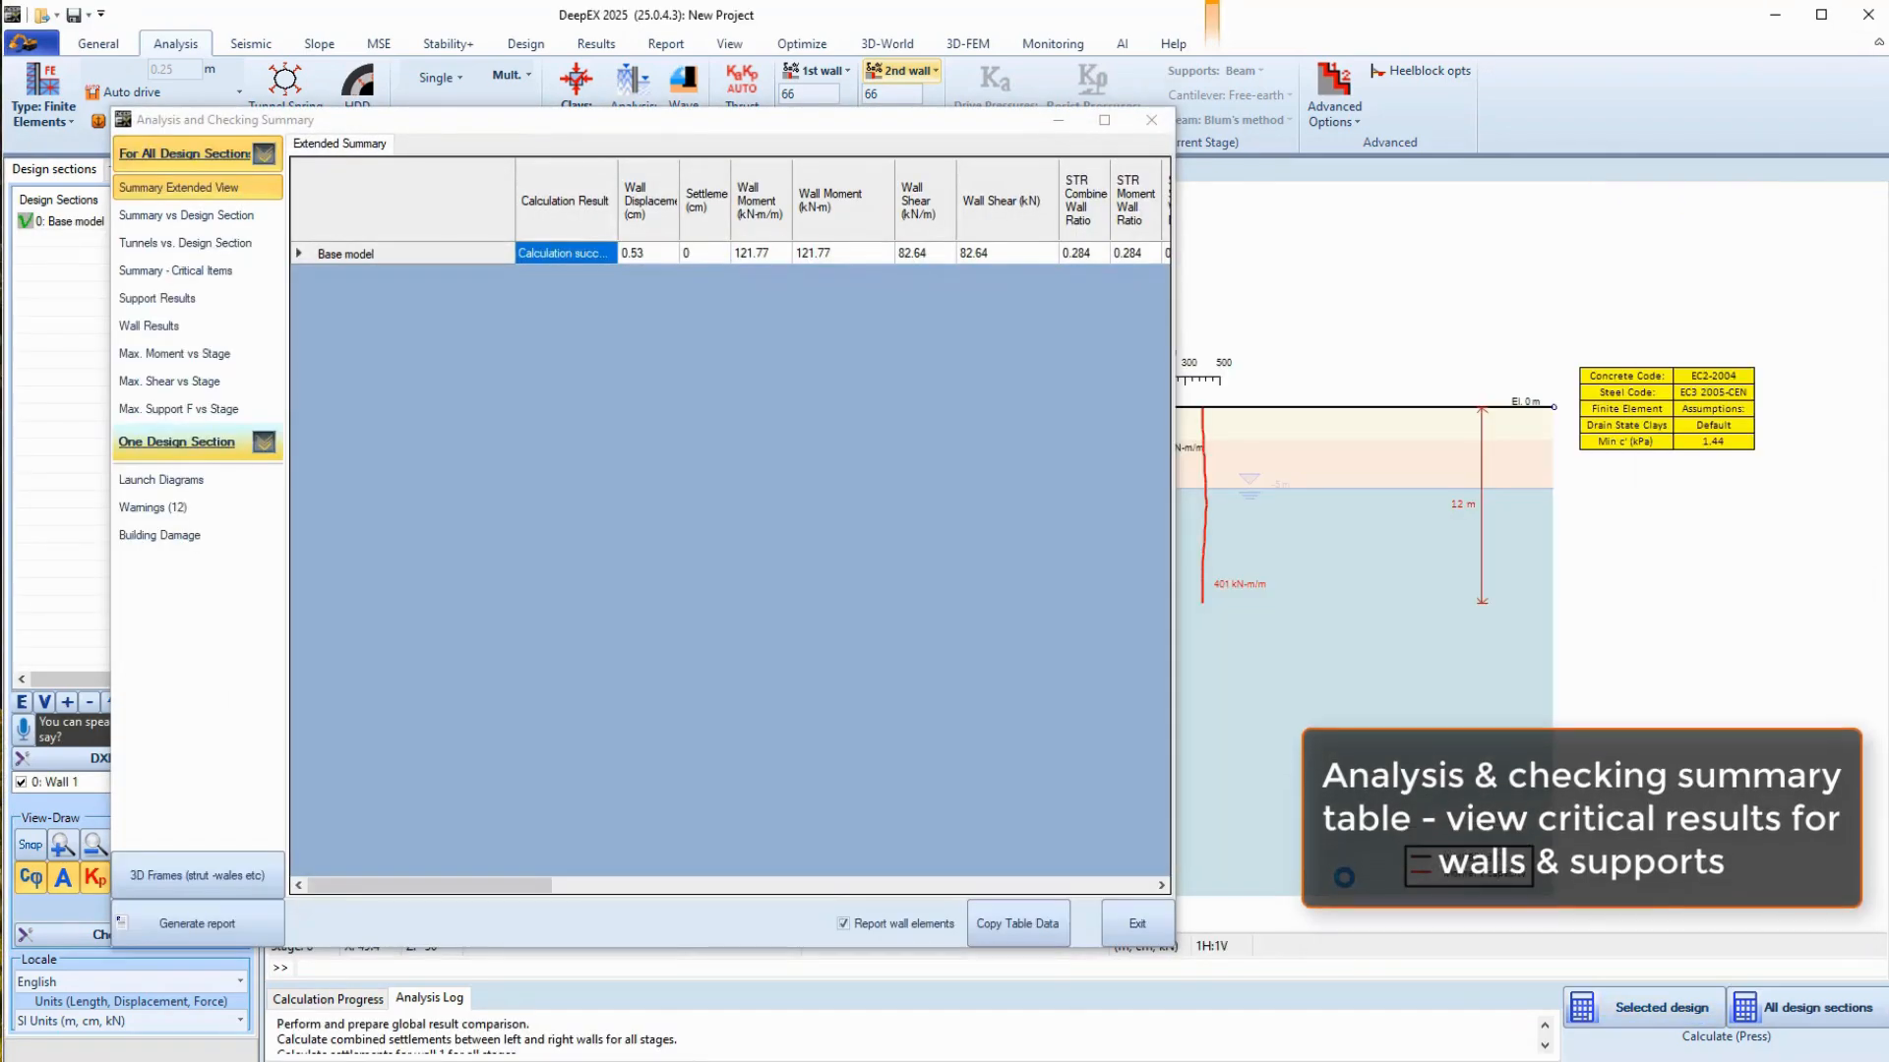
pyautogui.click(875, 248)
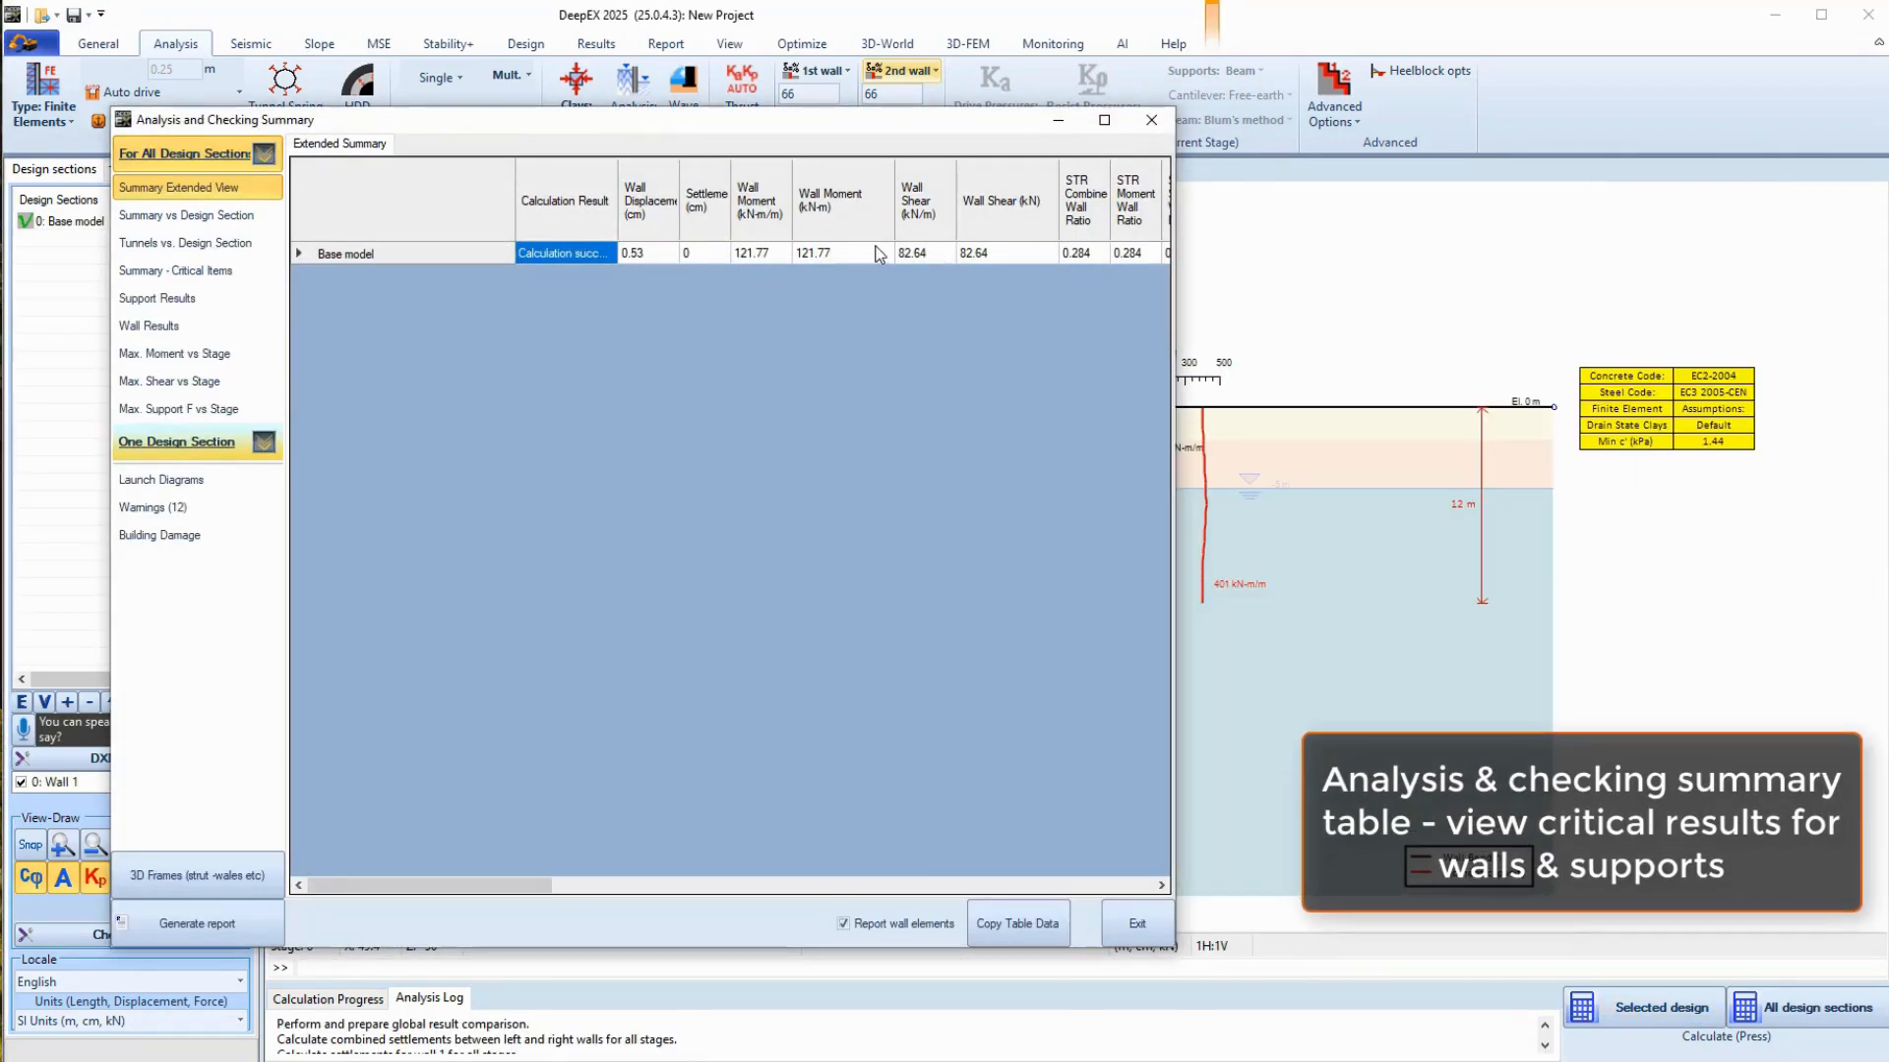
pyautogui.click(1077, 253)
pyautogui.click(1138, 923)
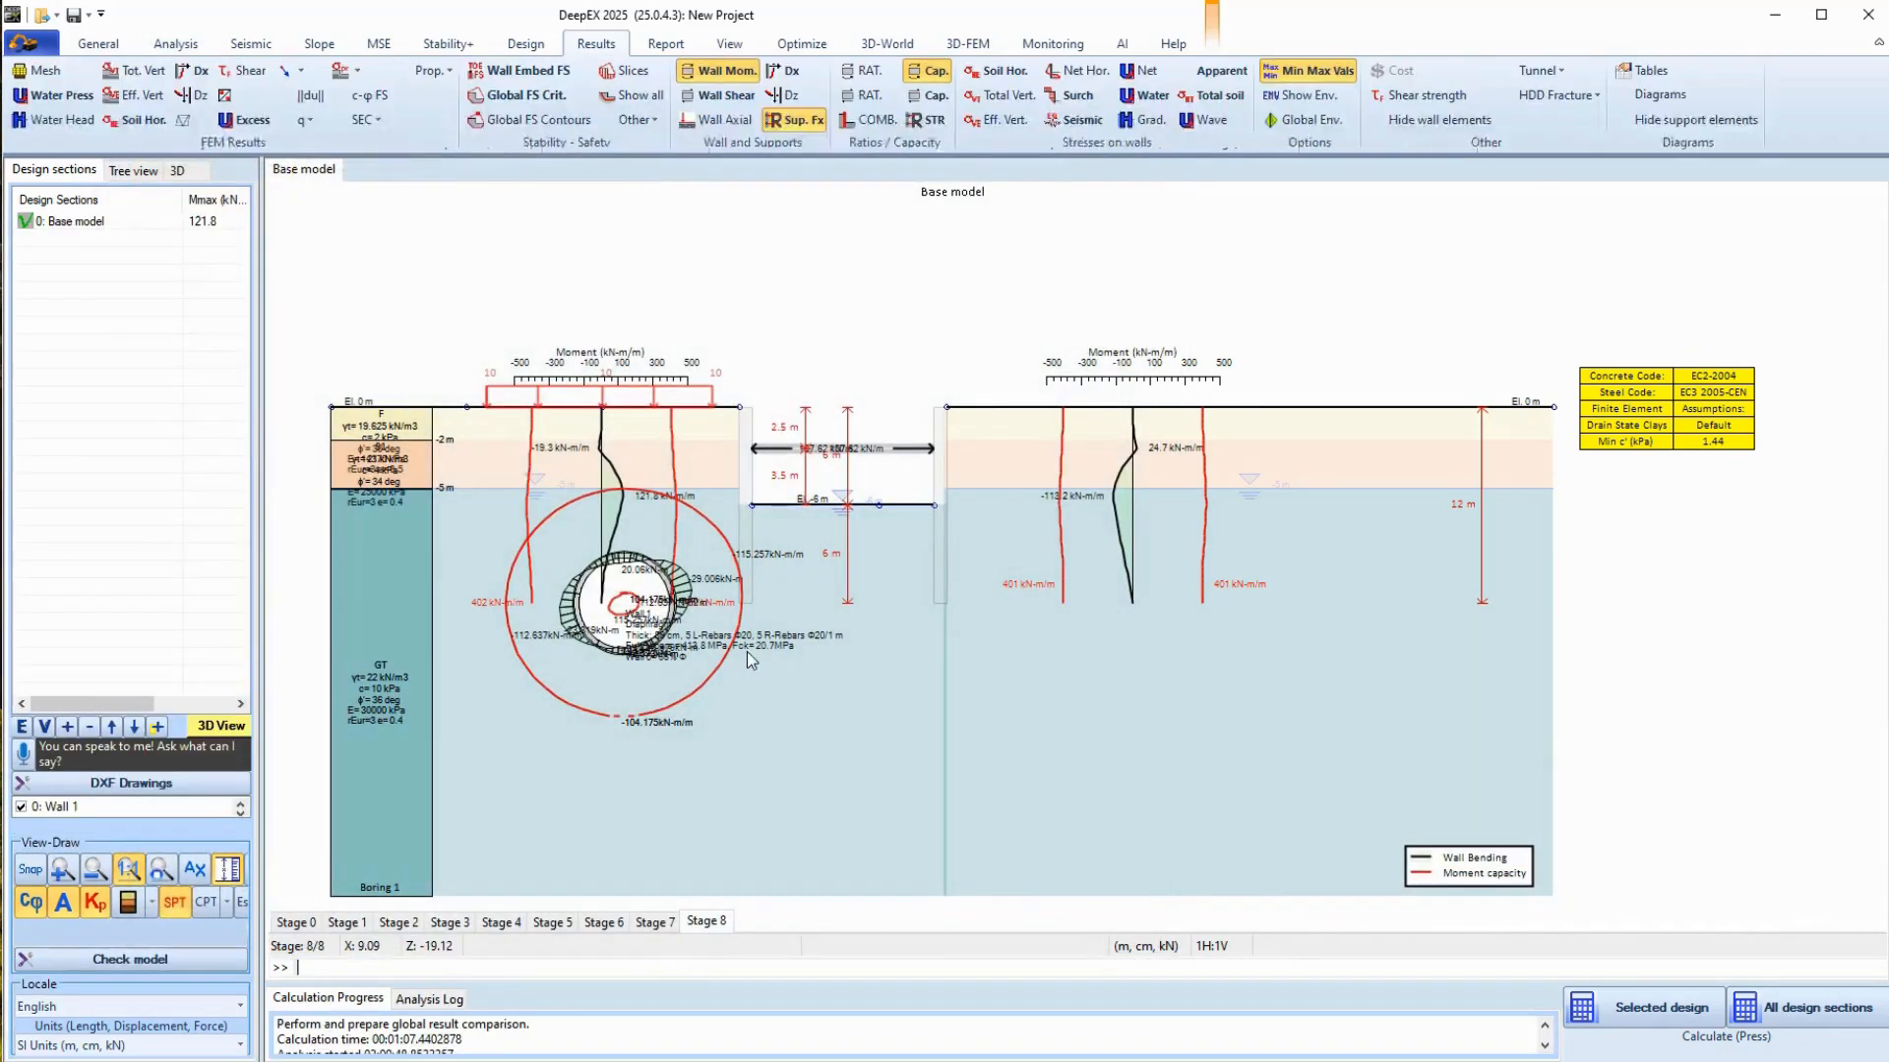
# - Examine the bending moment diagrams of the walls and tunnel lining stage by stage from Stage 1 to Stage 8
pyautogui.scroll(3, 649, 588)
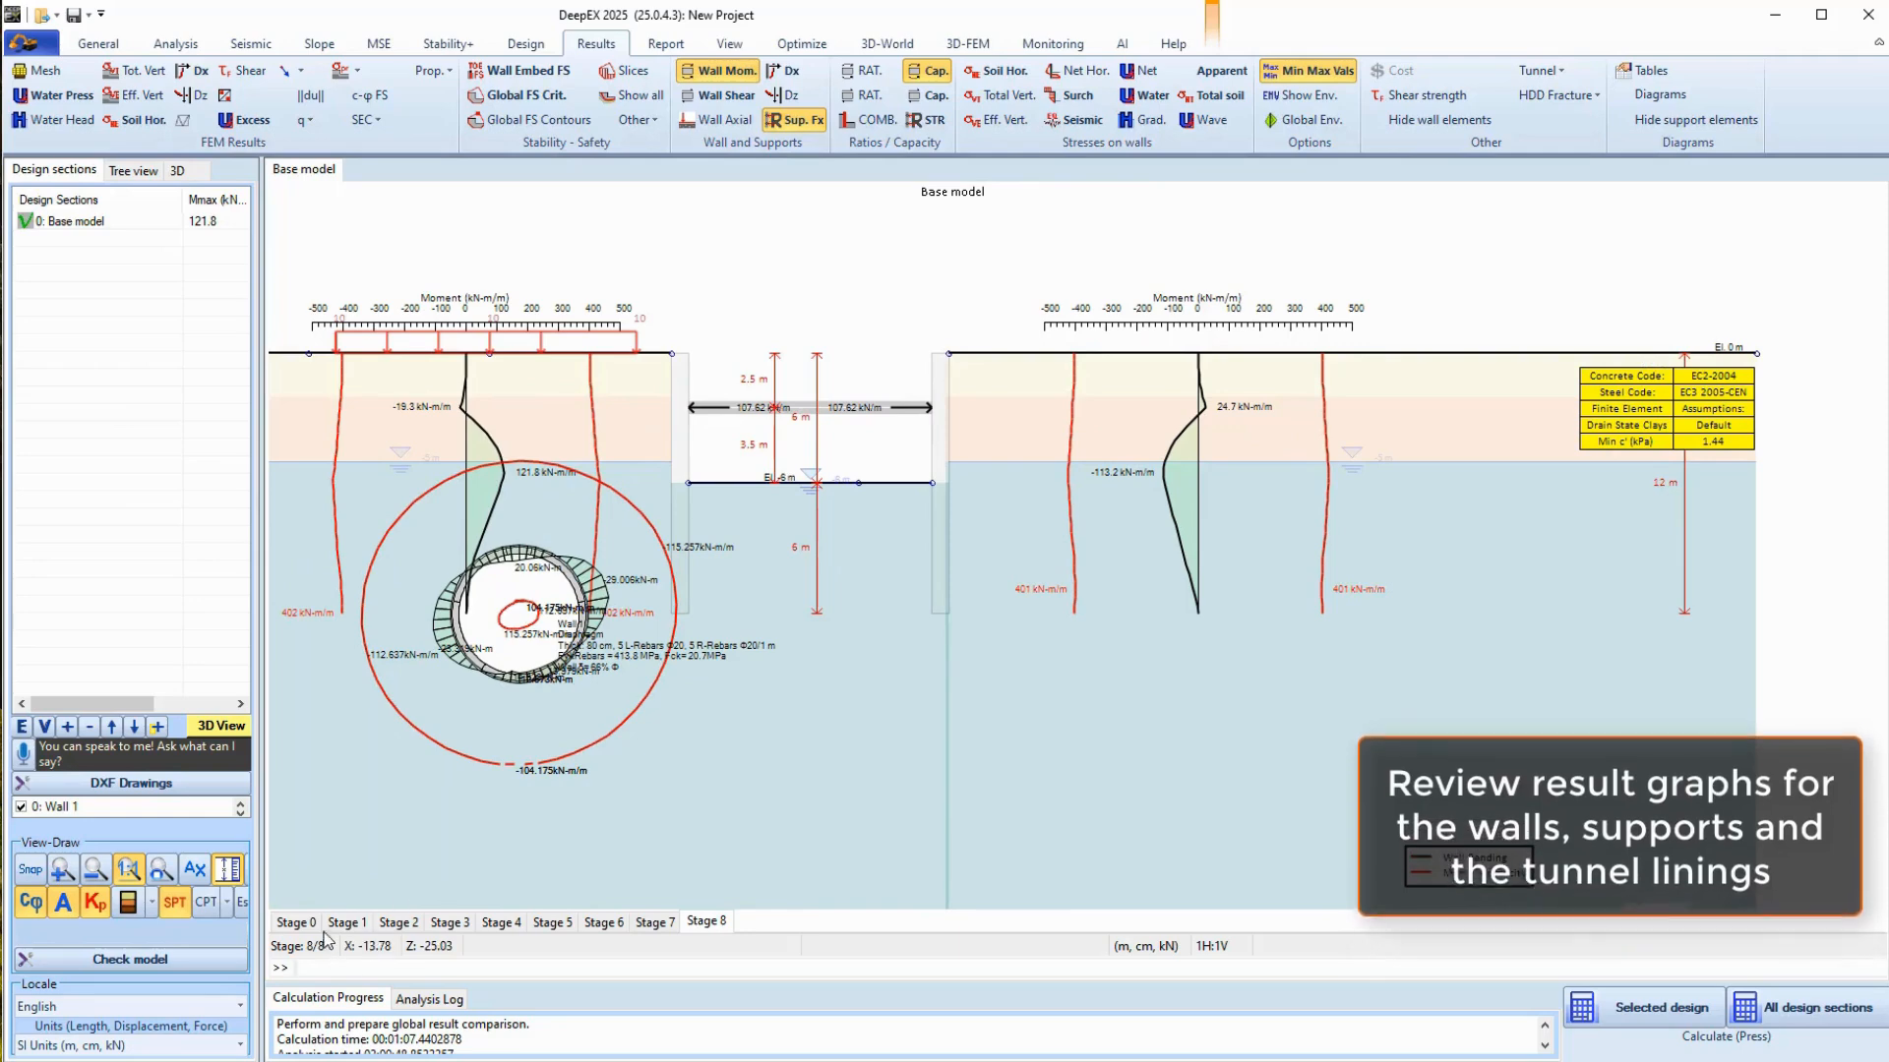
pyautogui.click(345, 923)
pyautogui.click(398, 922)
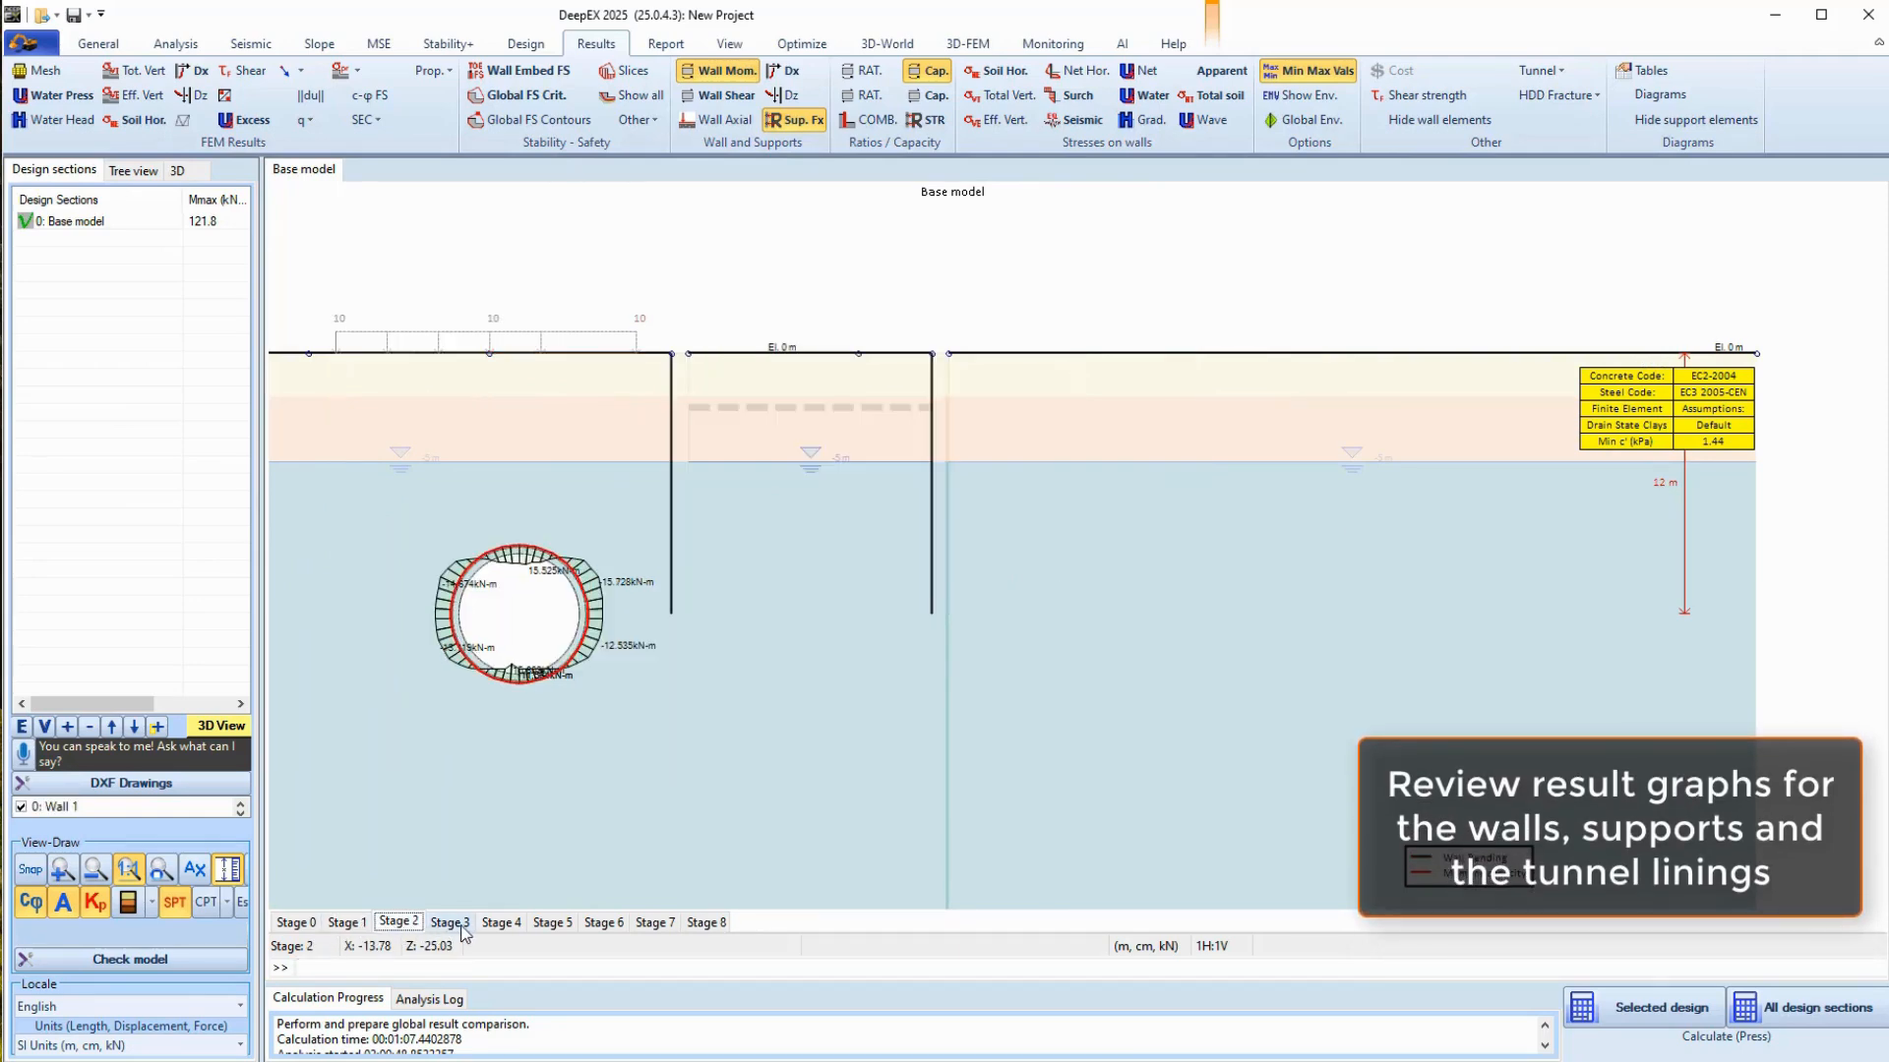
pyautogui.click(456, 928)
pyautogui.click(502, 928)
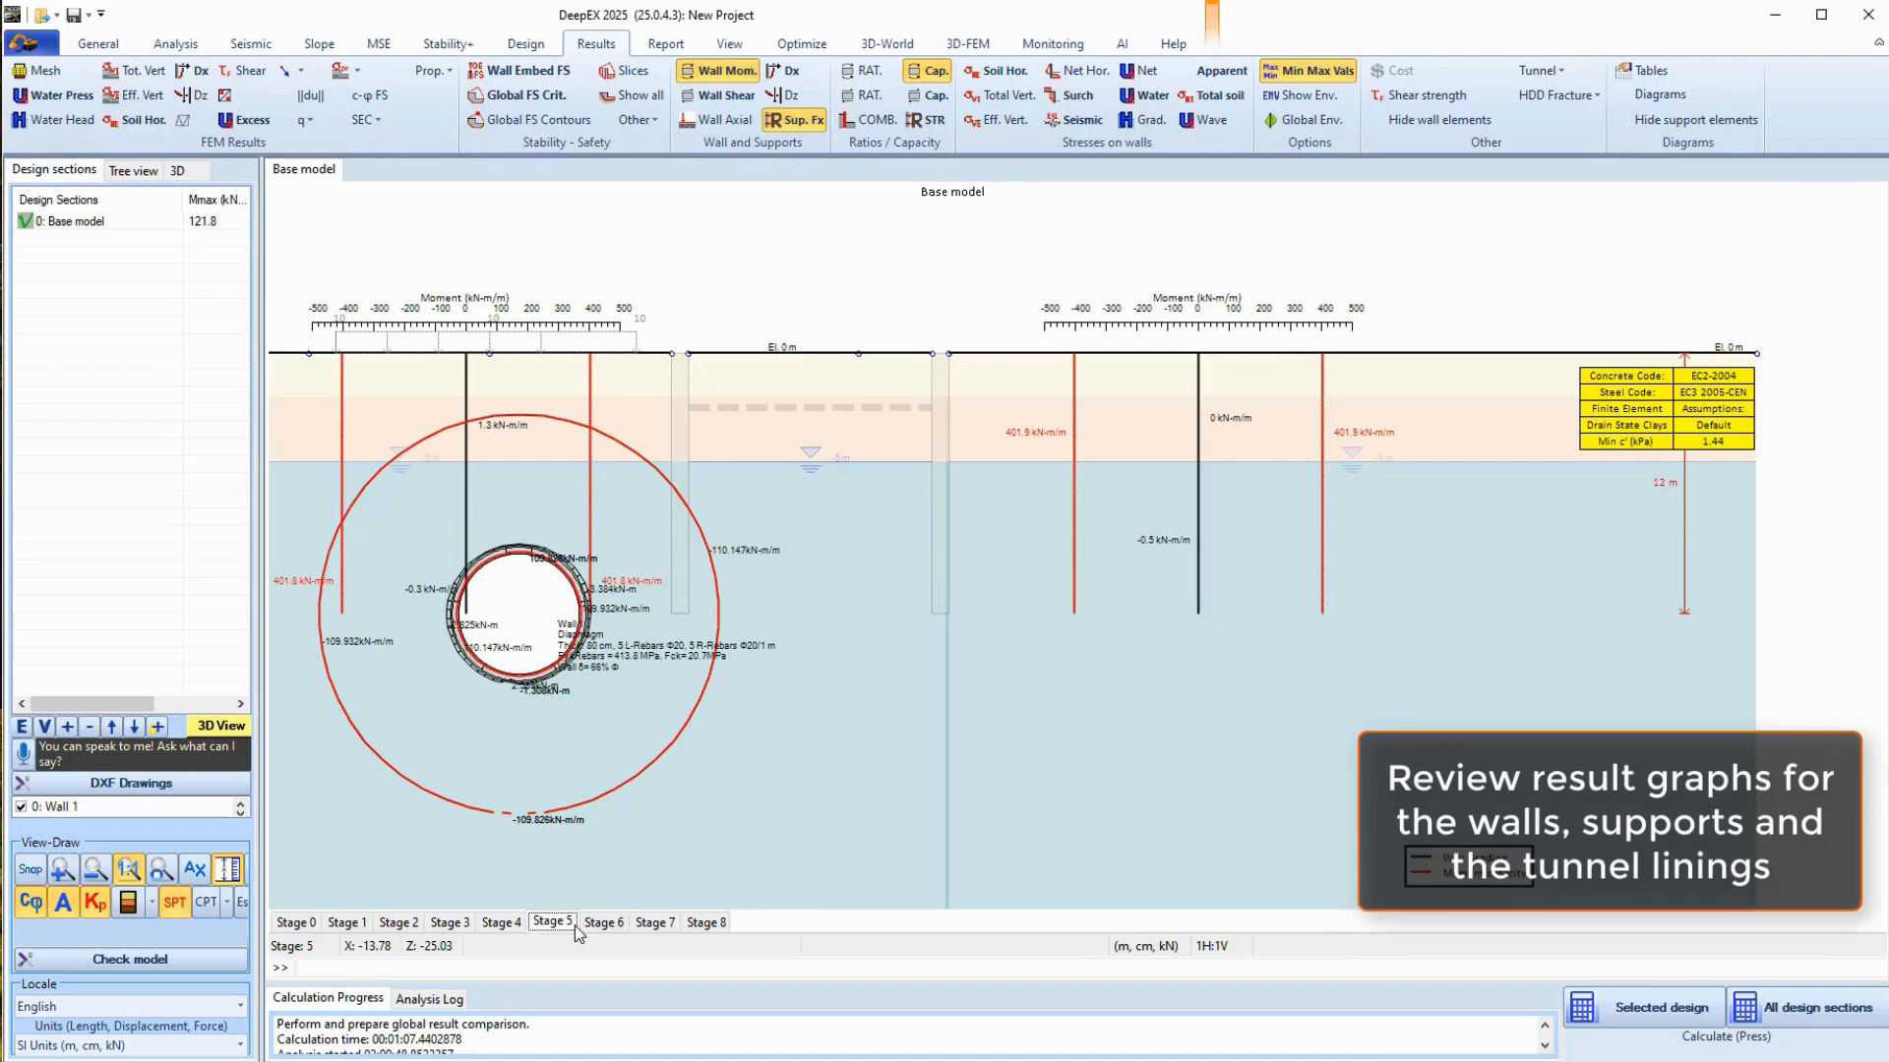
pyautogui.click(605, 923)
pyautogui.click(656, 922)
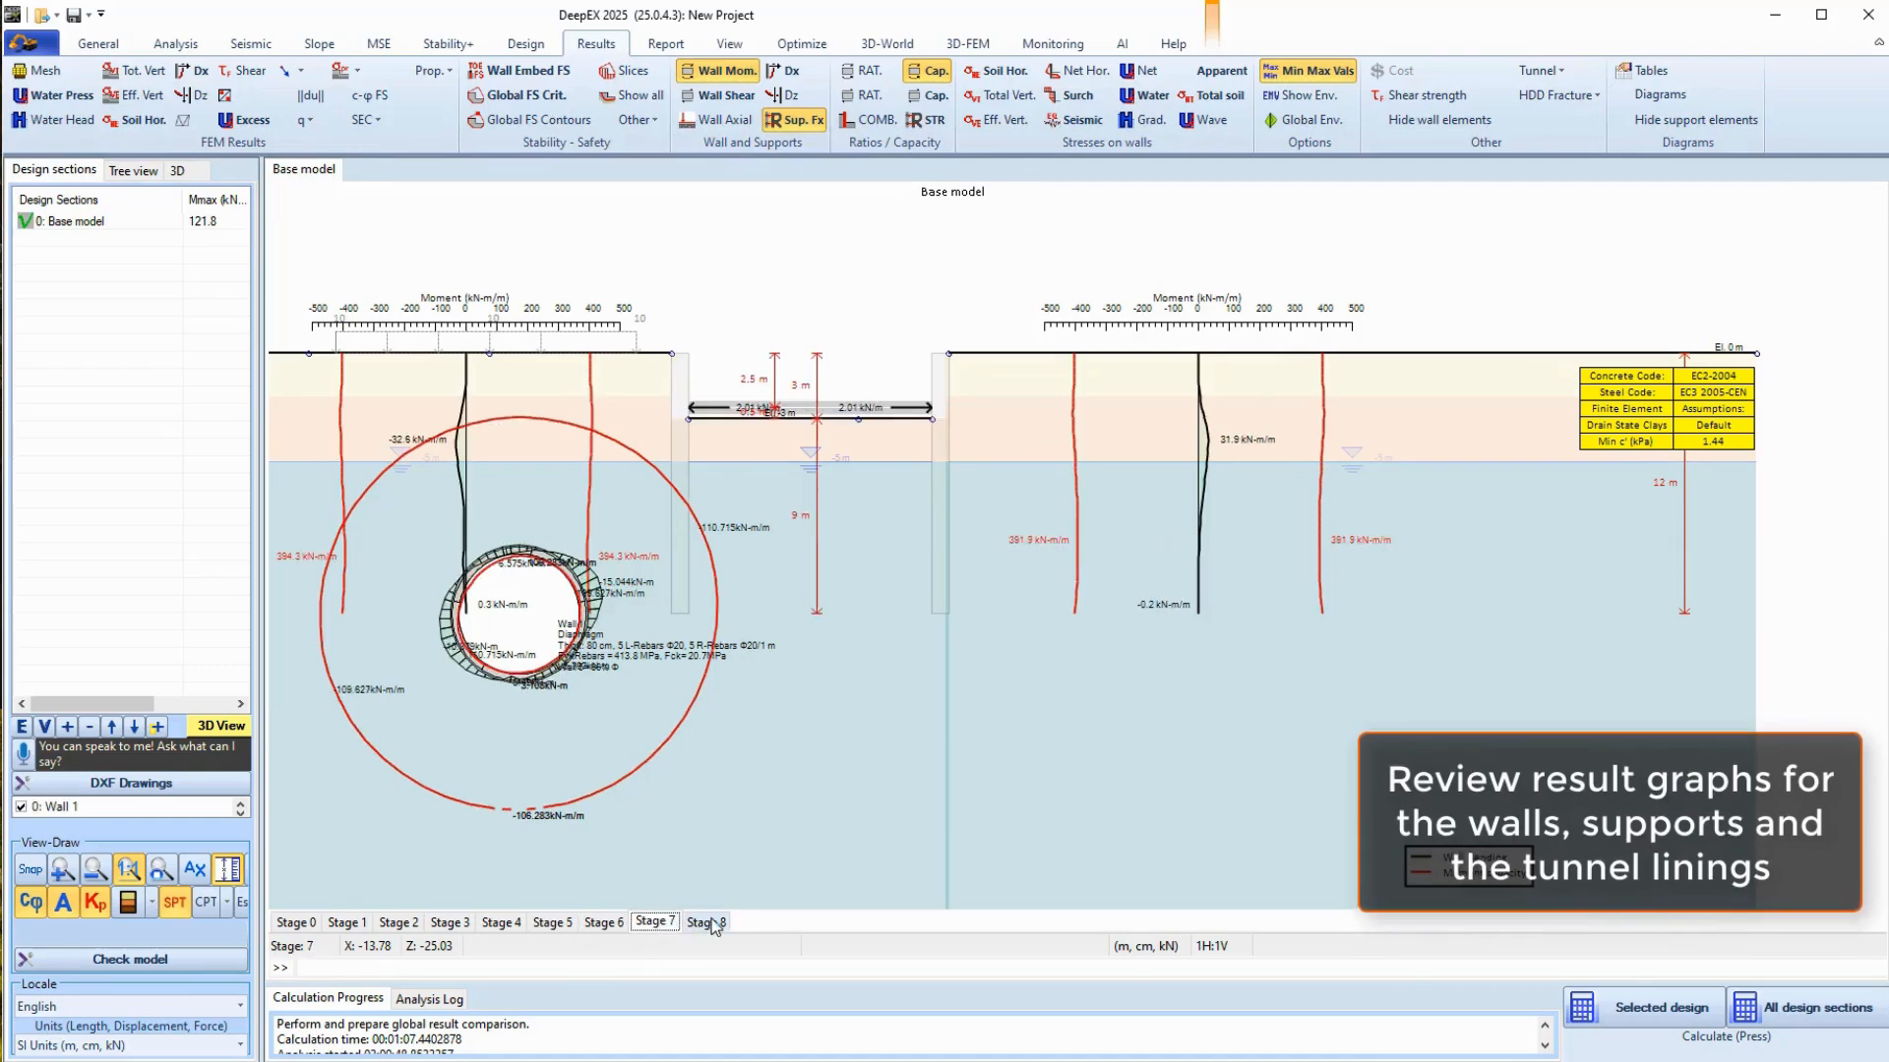
pyautogui.click(706, 923)
# - Display the wall shear diagrams and examine them for Stages 5 to 8
pyautogui.click(726, 94)
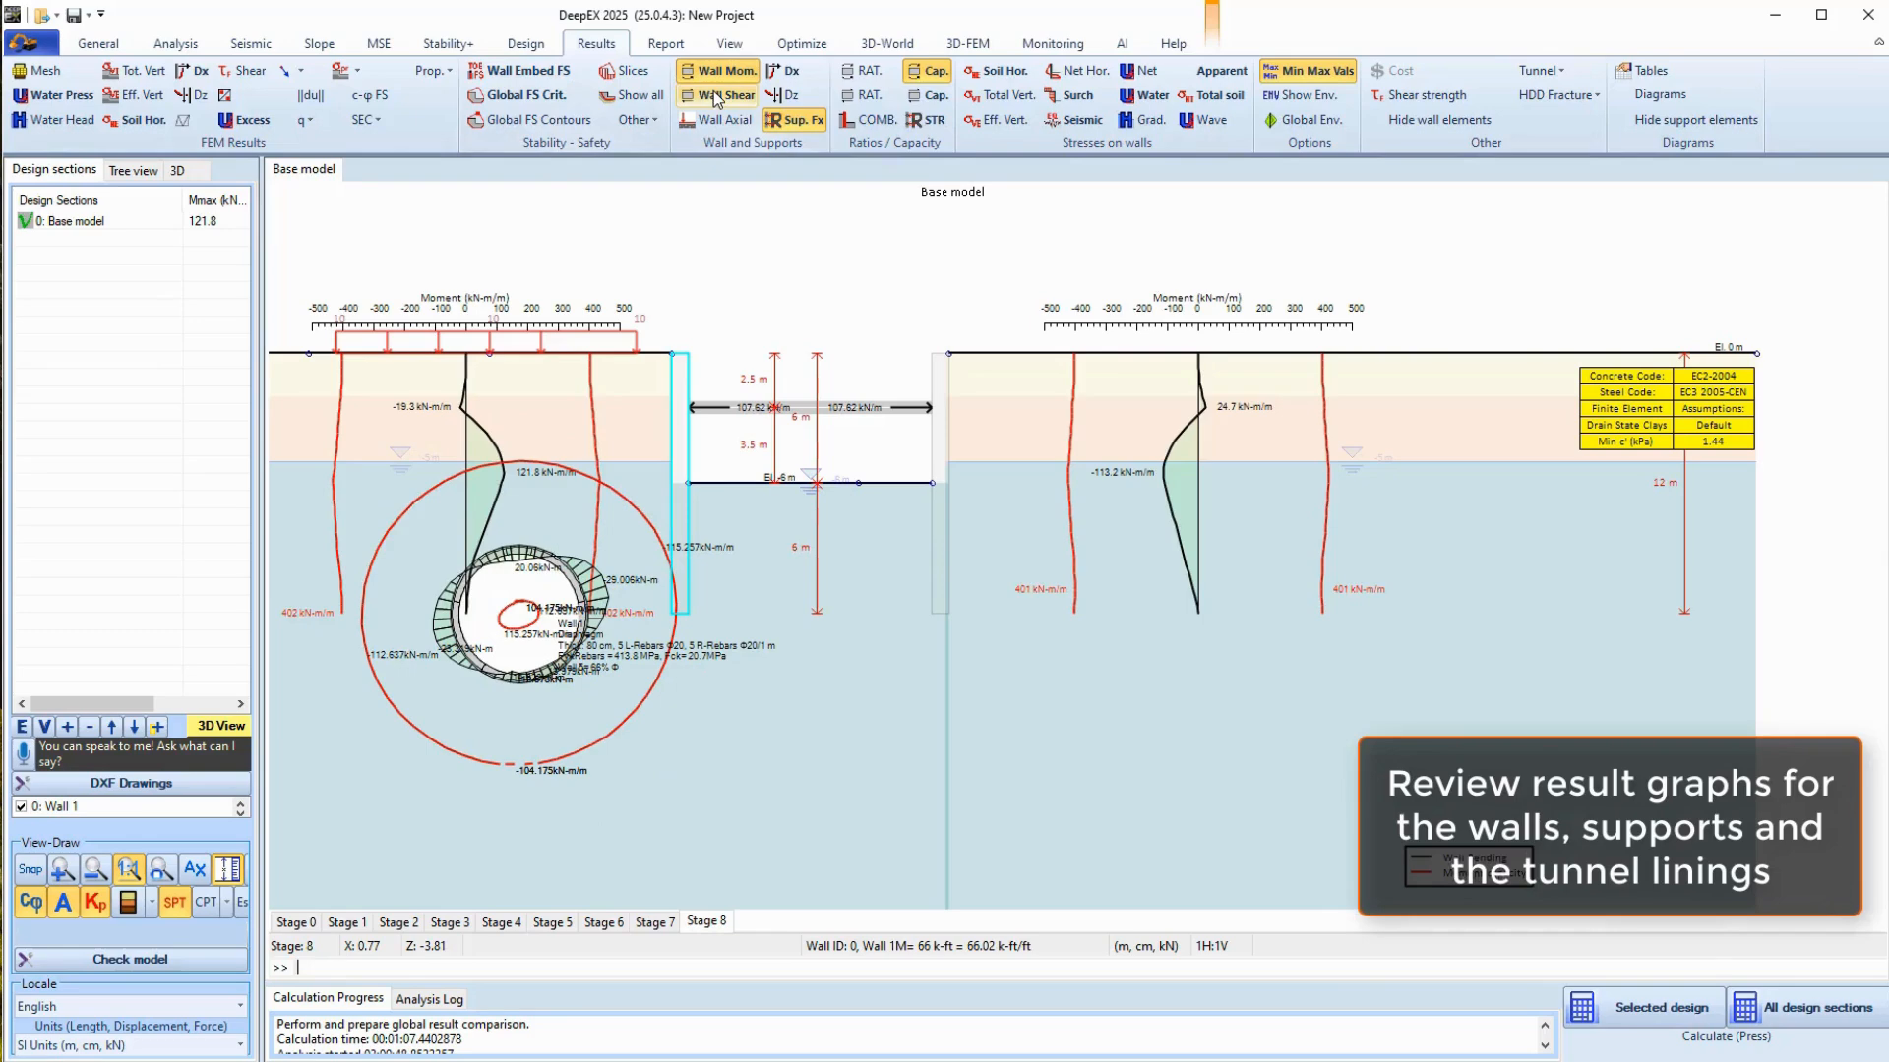
pyautogui.click(551, 924)
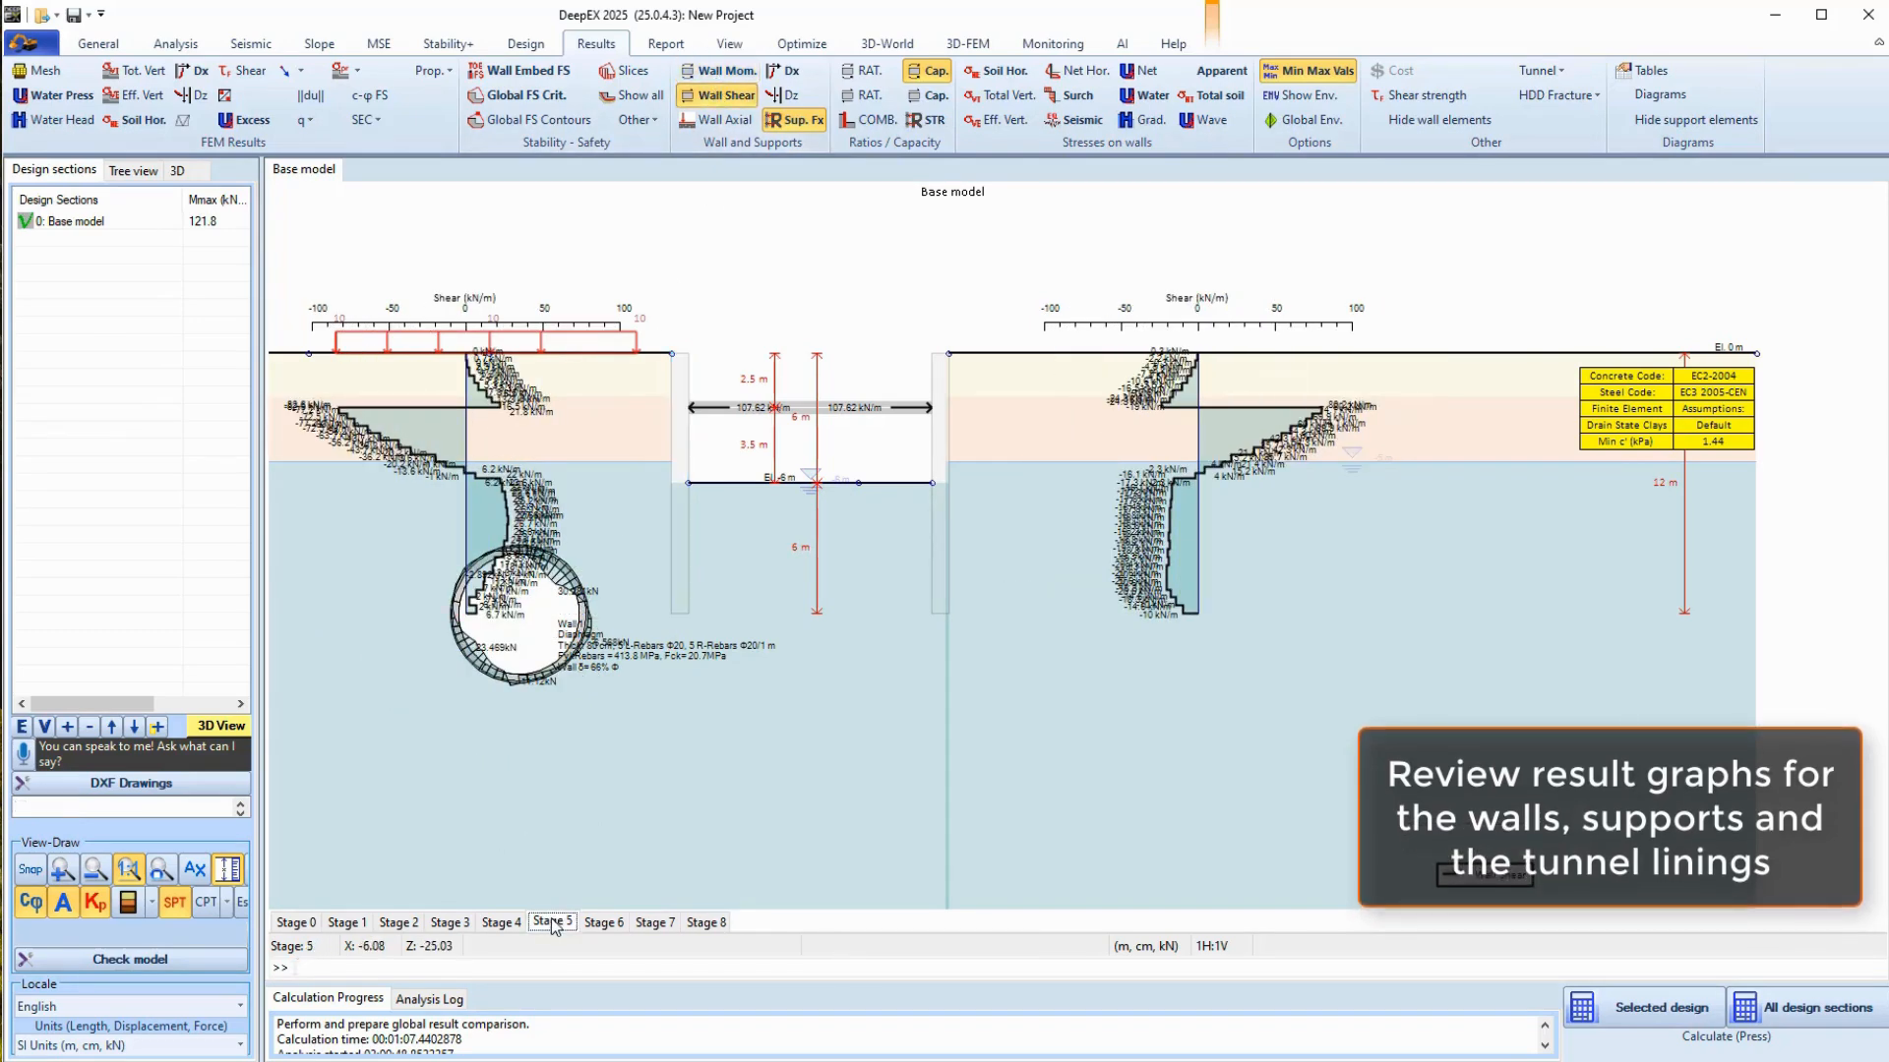
pyautogui.click(604, 924)
pyautogui.click(654, 924)
pyautogui.click(703, 927)
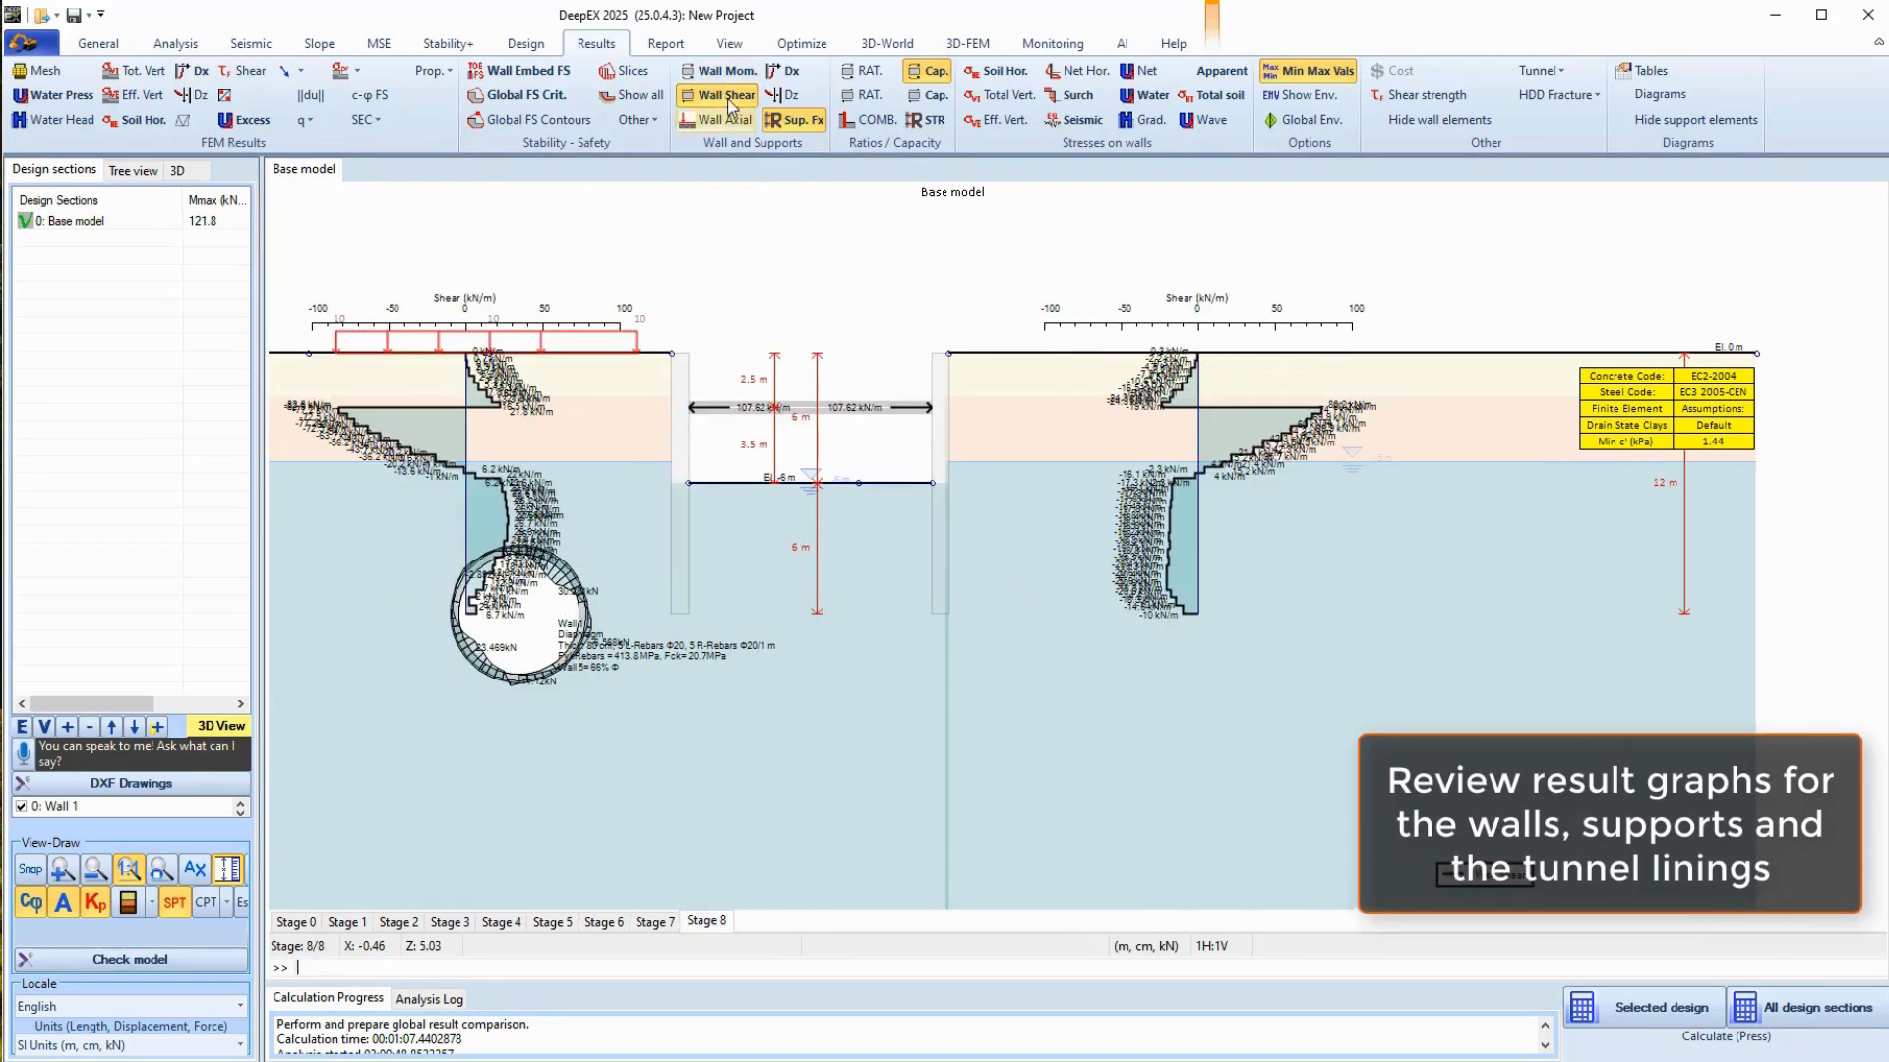
# - Display the horizontal deflections (Dx) of the walls and tunnel lining and compare them for Stages 6, 7 and 8
pyautogui.click(782, 70)
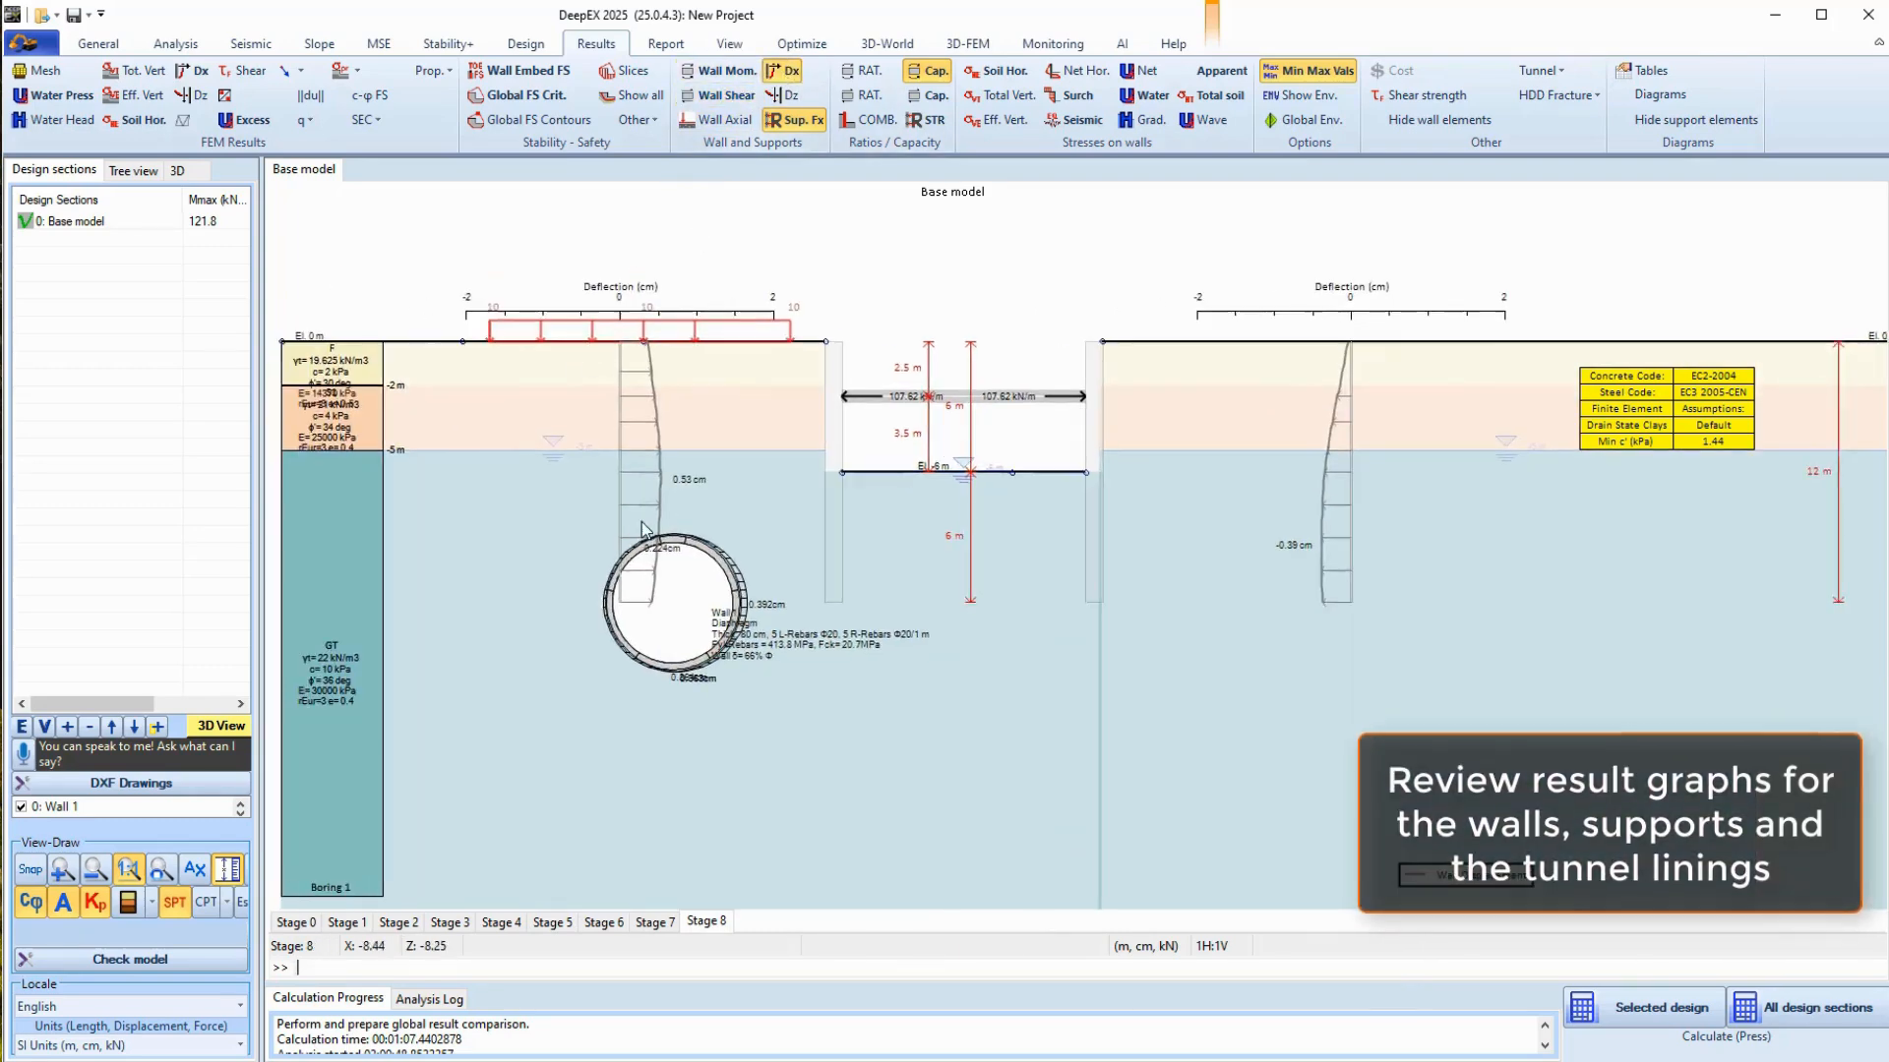
pyautogui.scroll(2, 669, 678)
pyautogui.click(640, 928)
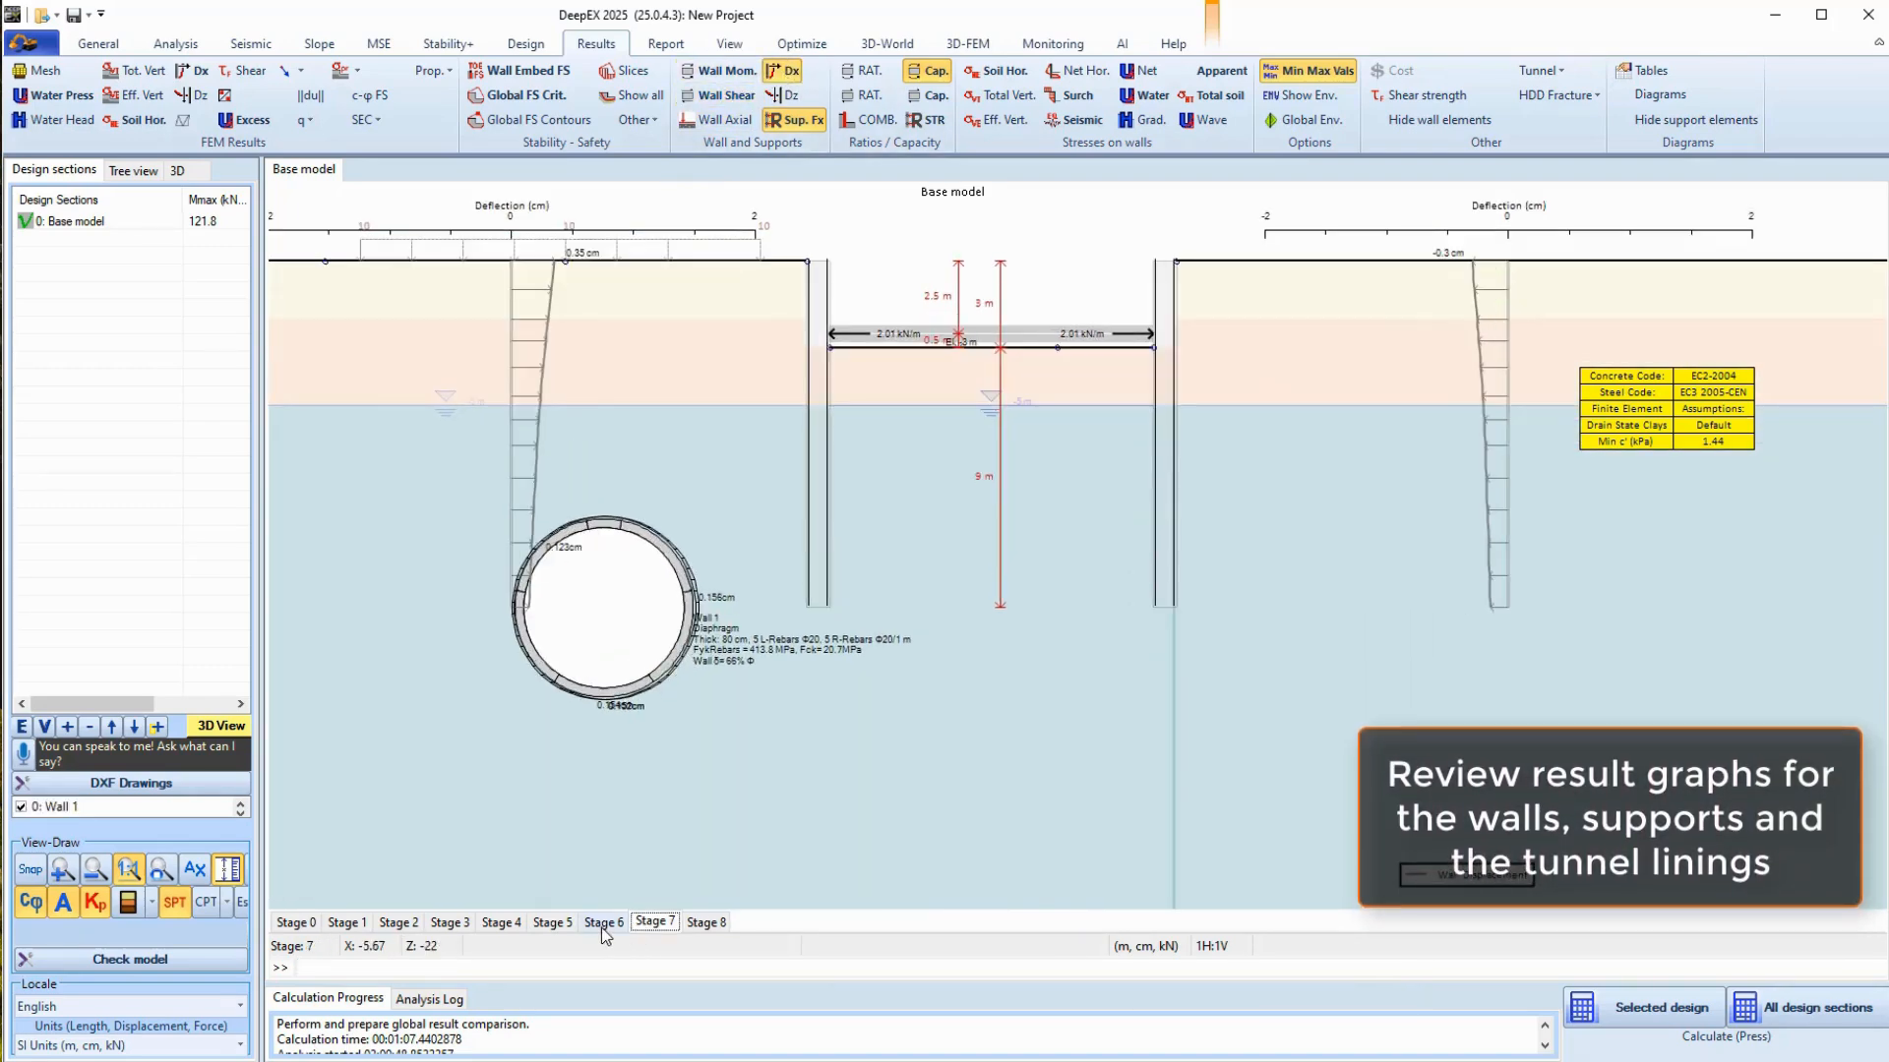
pyautogui.click(602, 928)
pyautogui.click(698, 927)
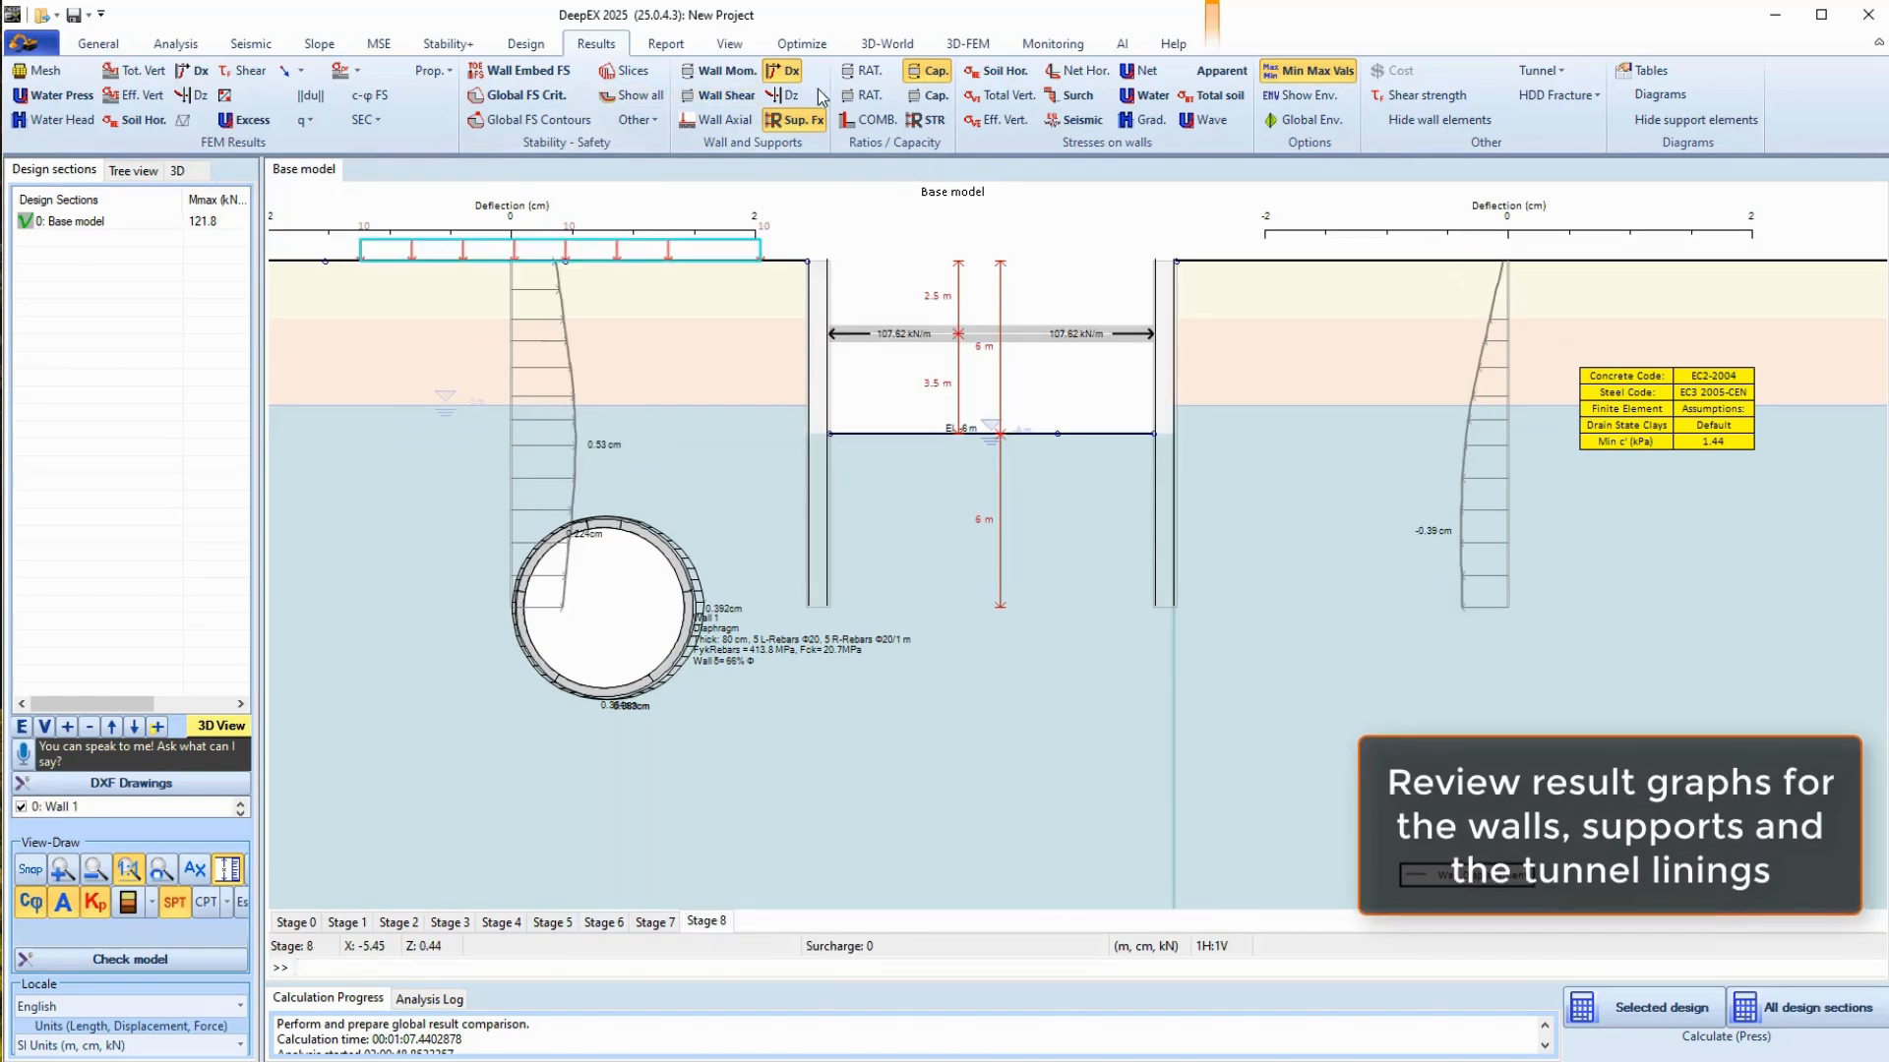
# - Show the vertical displacement and surface settlement diagram (Dz) for Stage 8, and hide it after viewing
pyautogui.click(788, 93)
pyautogui.click(789, 73)
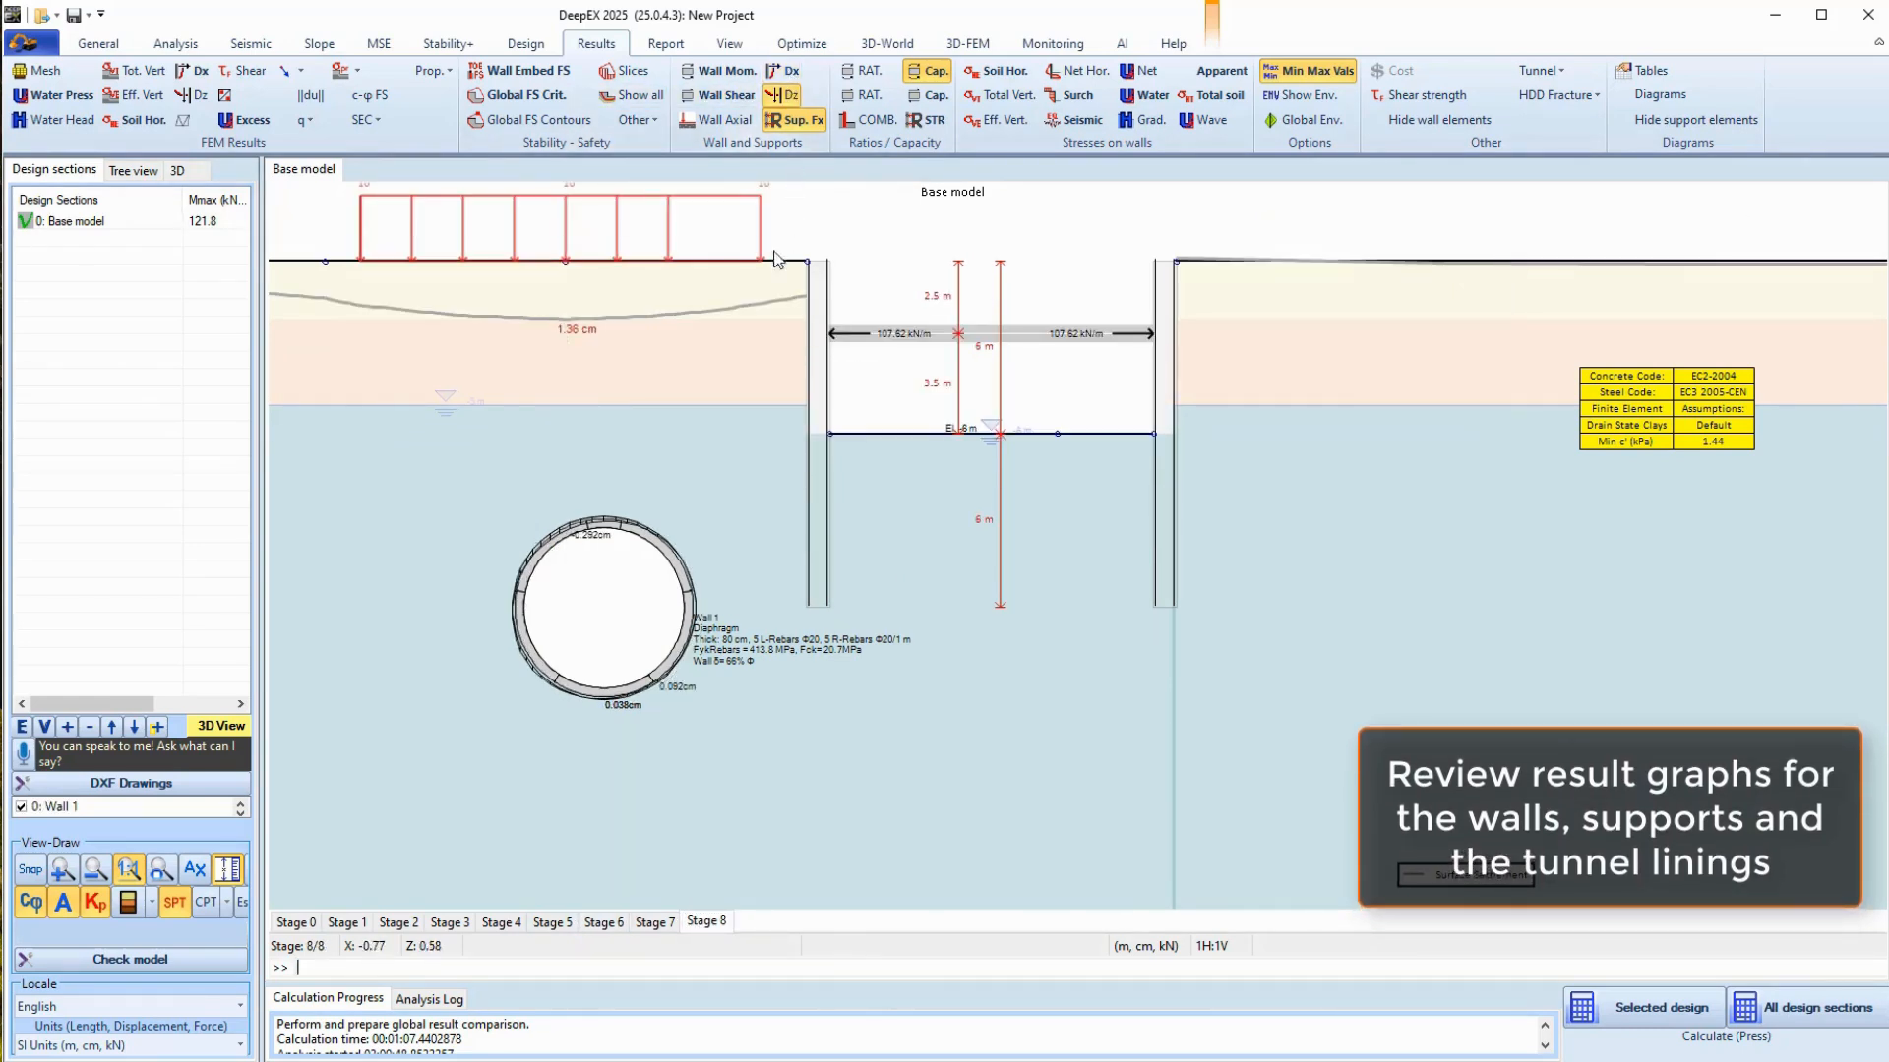
pyautogui.click(787, 95)
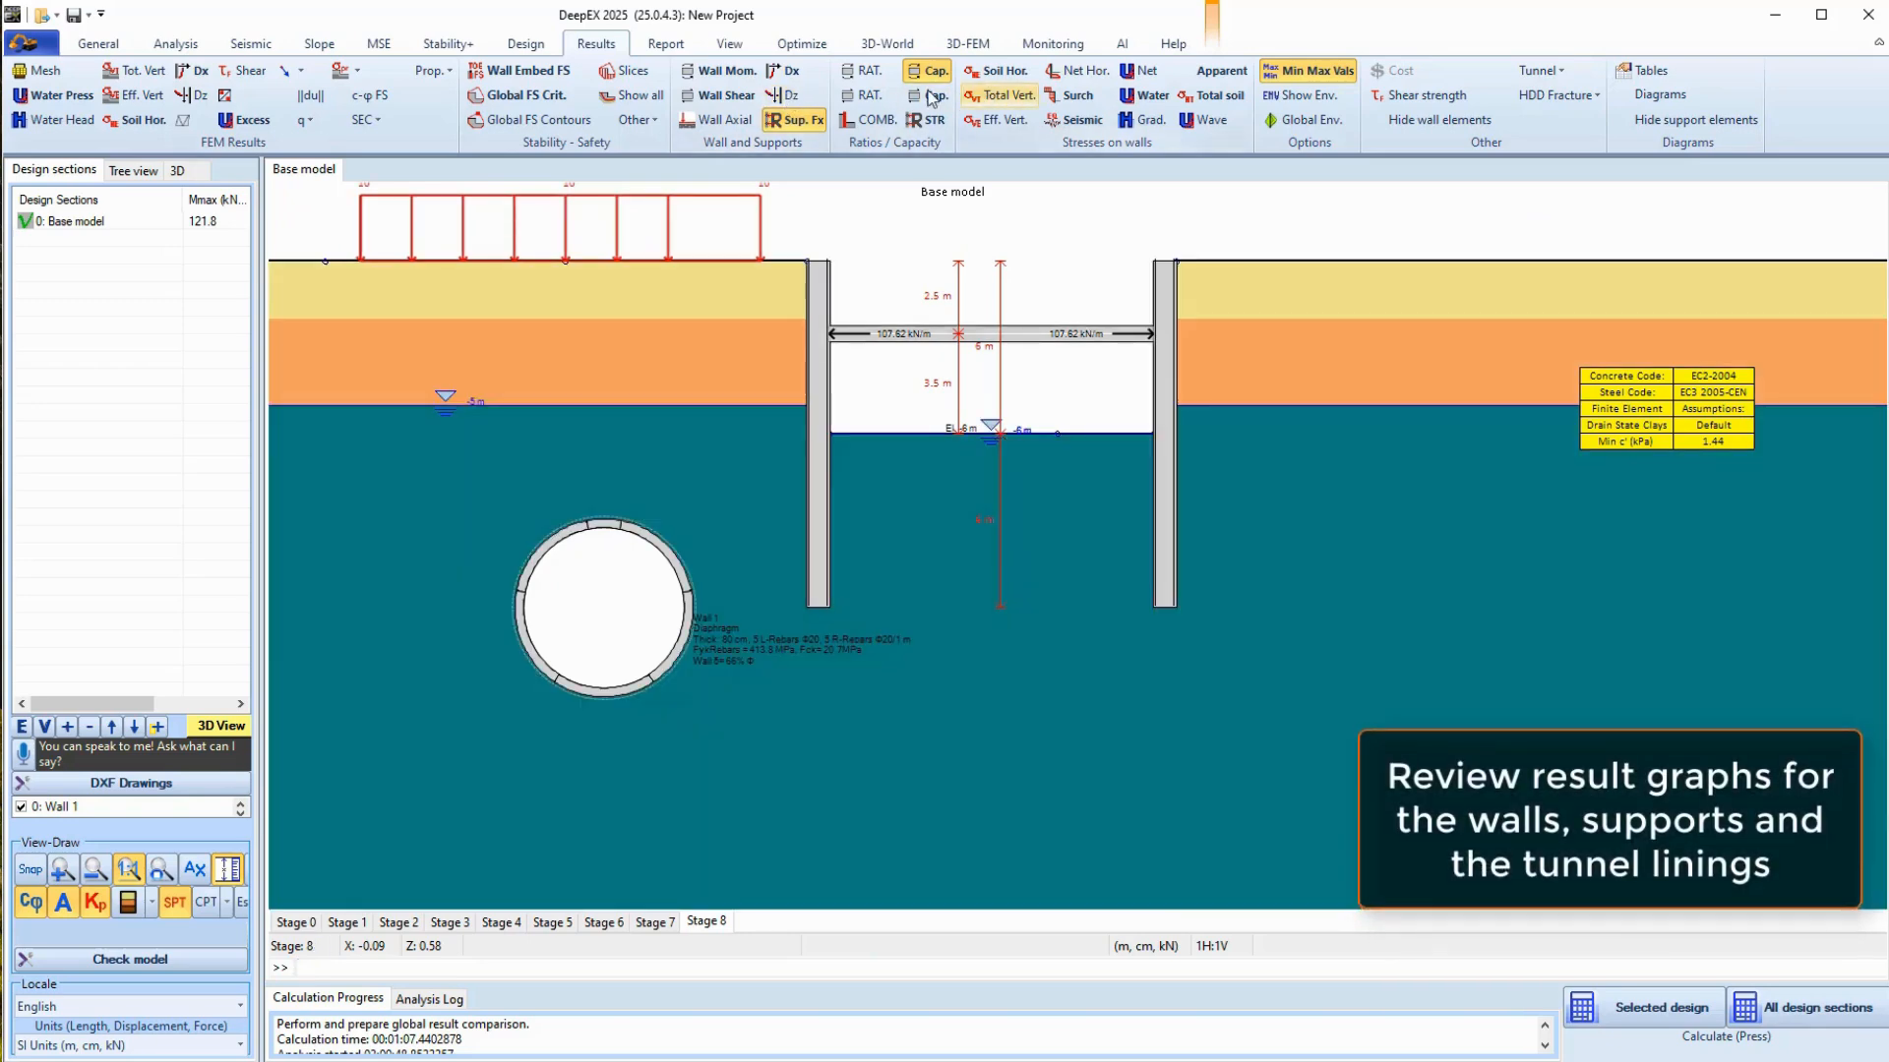
# - Display the finite element mesh with the horizontal displacement (Dx) shading and examine it stage by stage up to Stage 8
pyautogui.click(34, 70)
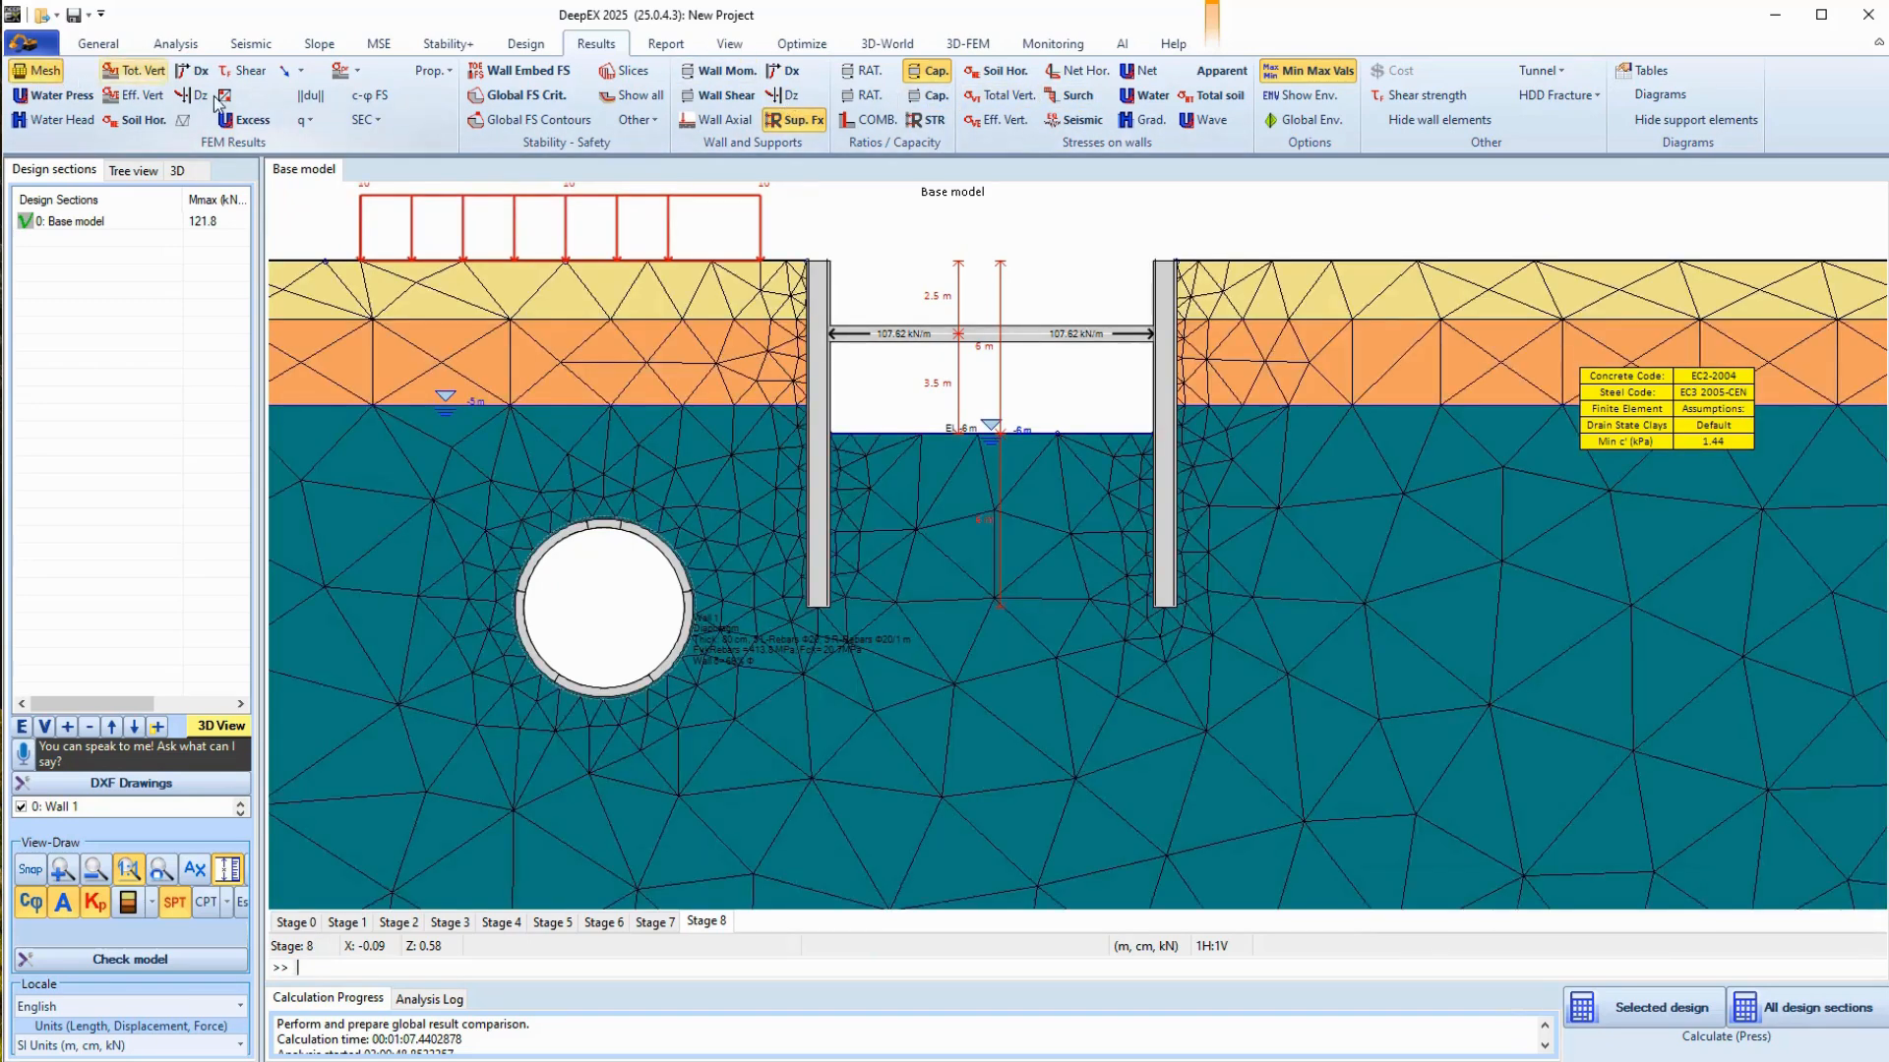
pyautogui.click(193, 73)
pyautogui.click(449, 922)
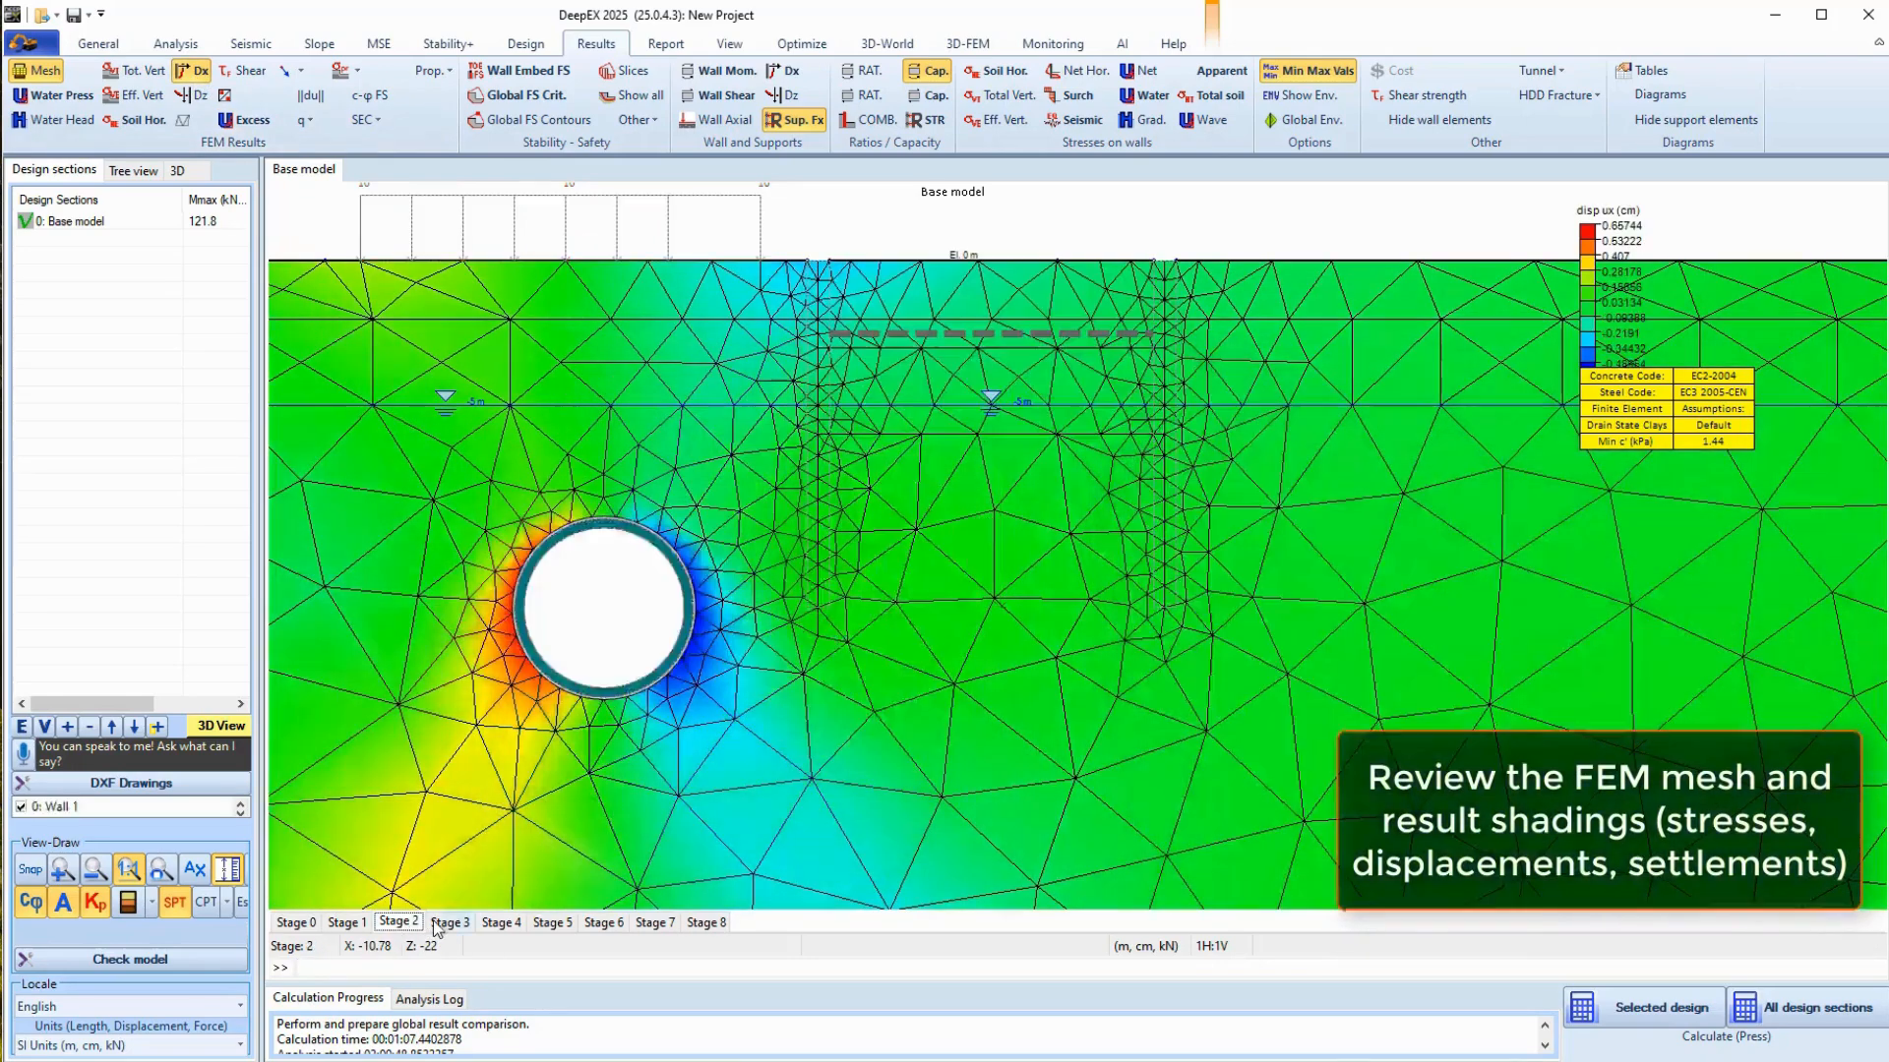
pyautogui.click(501, 922)
pyautogui.click(552, 922)
pyautogui.click(603, 923)
pyautogui.click(657, 923)
pyautogui.click(716, 923)
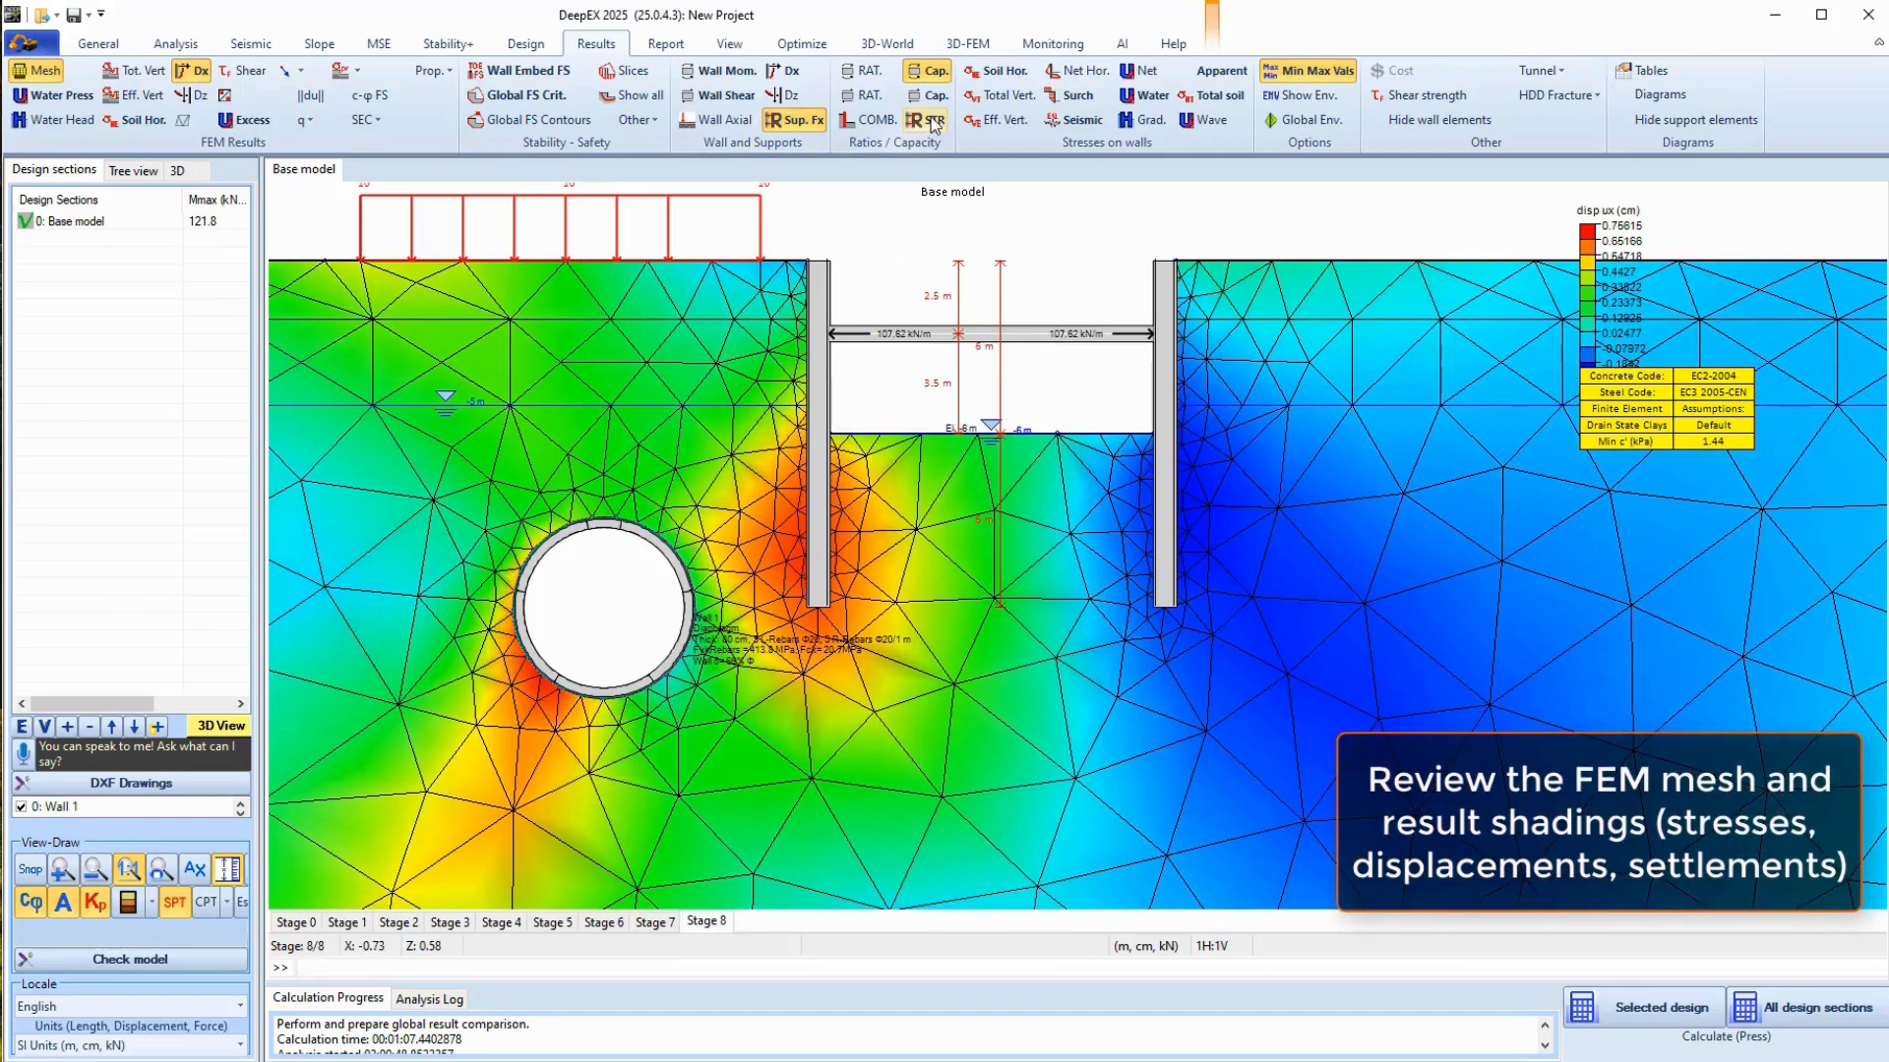
# - Display the support STR capacity ratios and examine Stage 8 from the strut level down to the tunnel
pyautogui.click(931, 120)
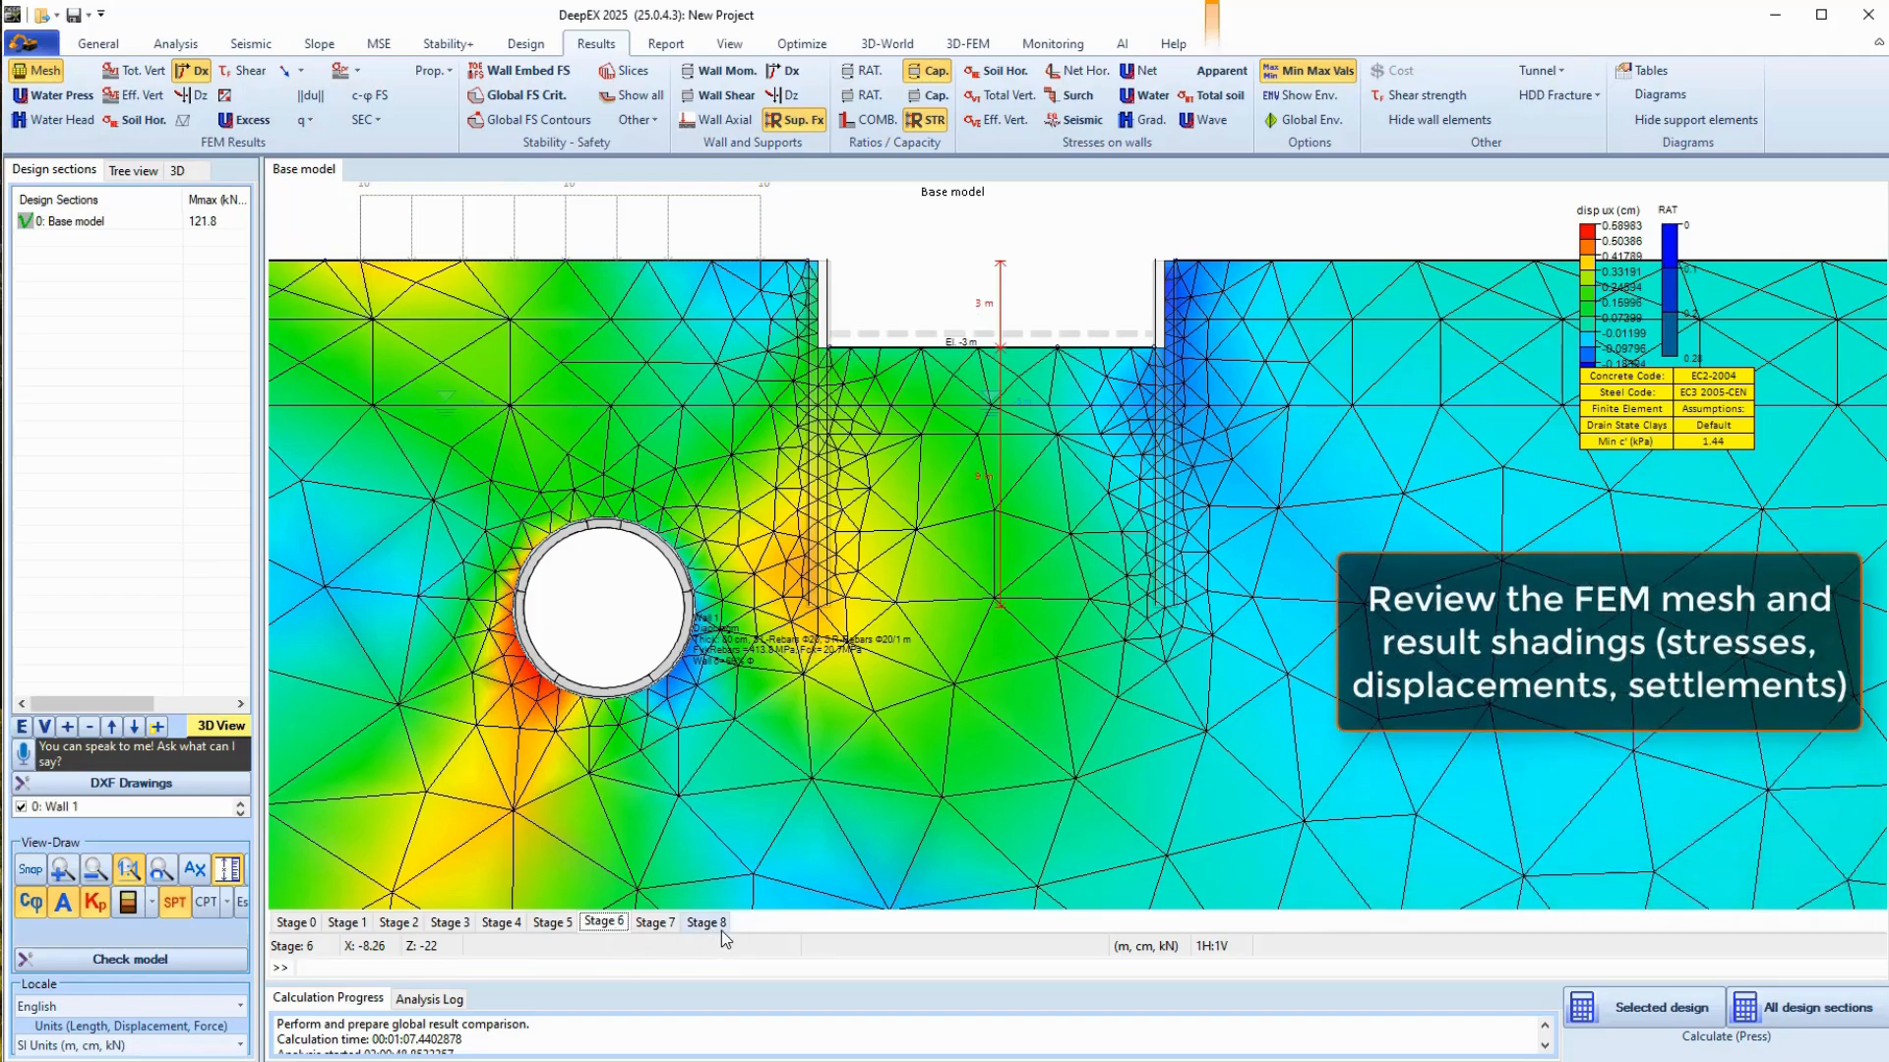
pyautogui.click(722, 930)
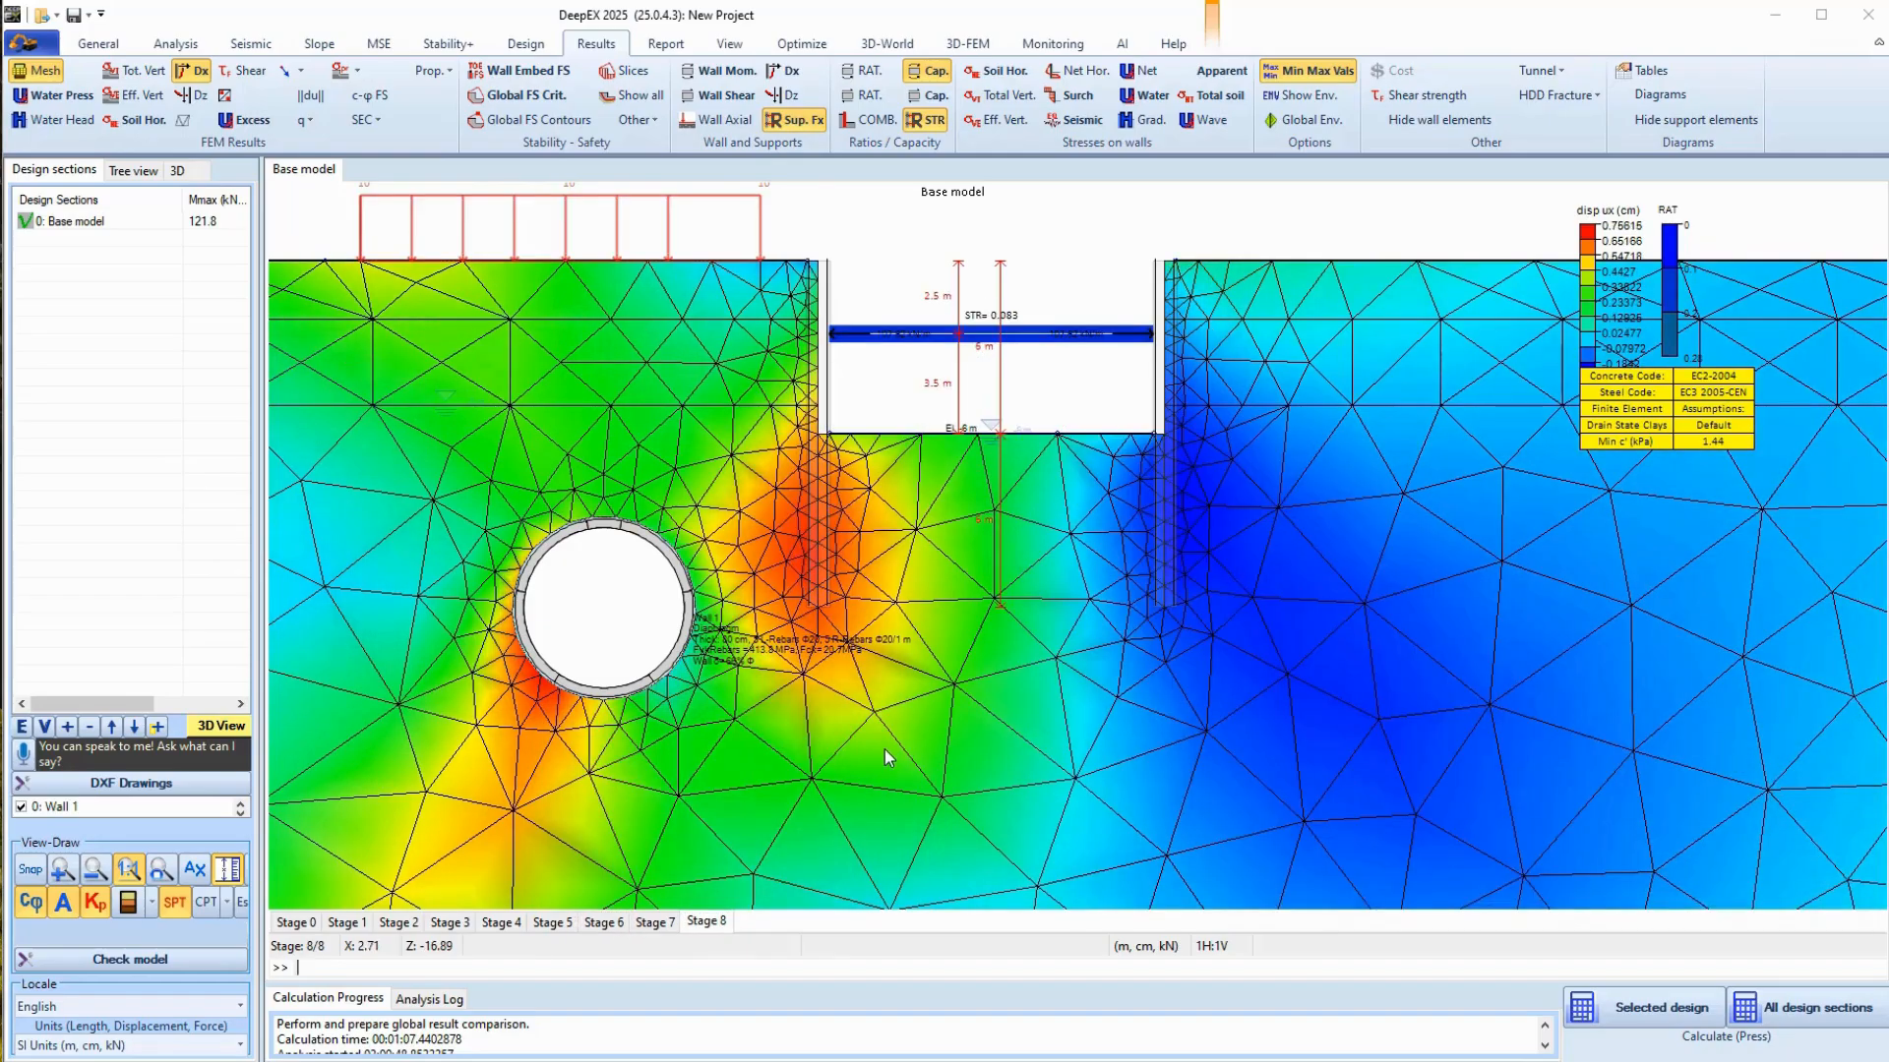
pyautogui.scroll(3, 929, 571)
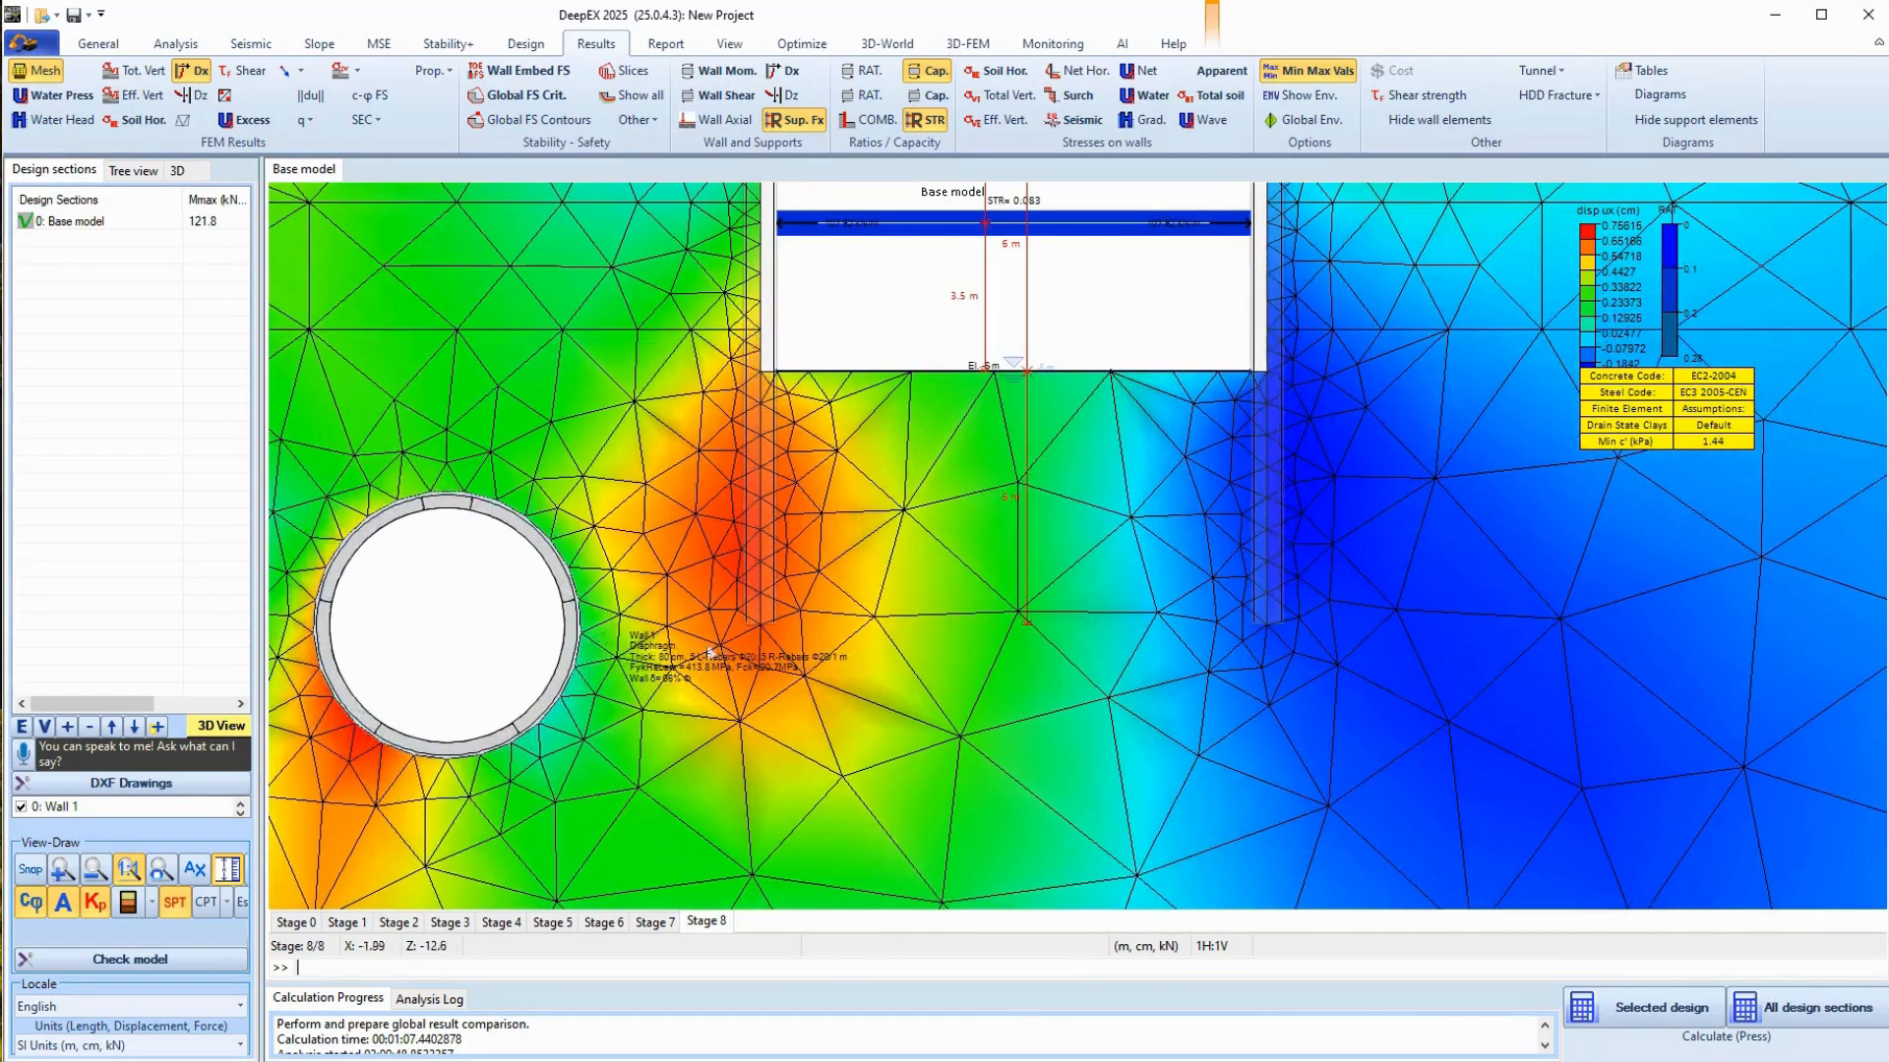
pyautogui.moveTo(609, 659); pyautogui.dragTo(990, 549)
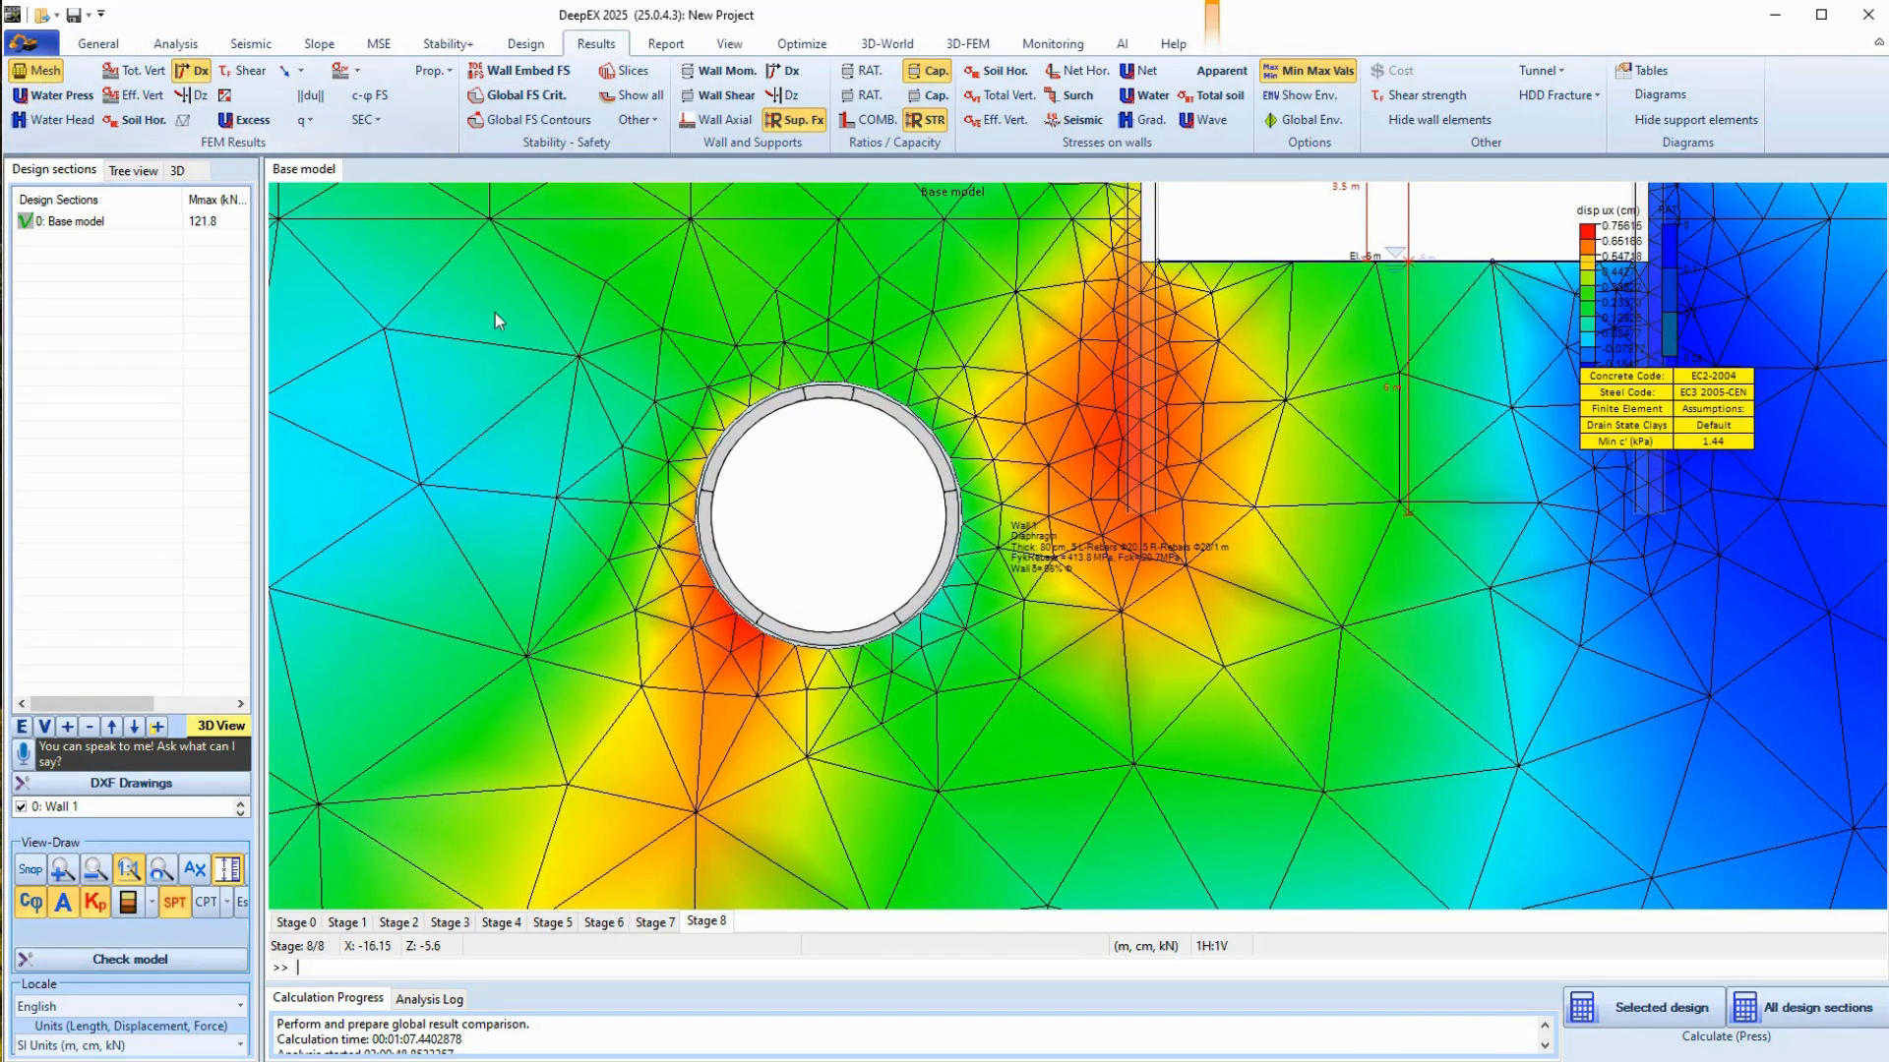
# - Show the segmental ring joint stresses on the tunnel lining and examine them for Stages 1 and 3
pyautogui.click(348, 926)
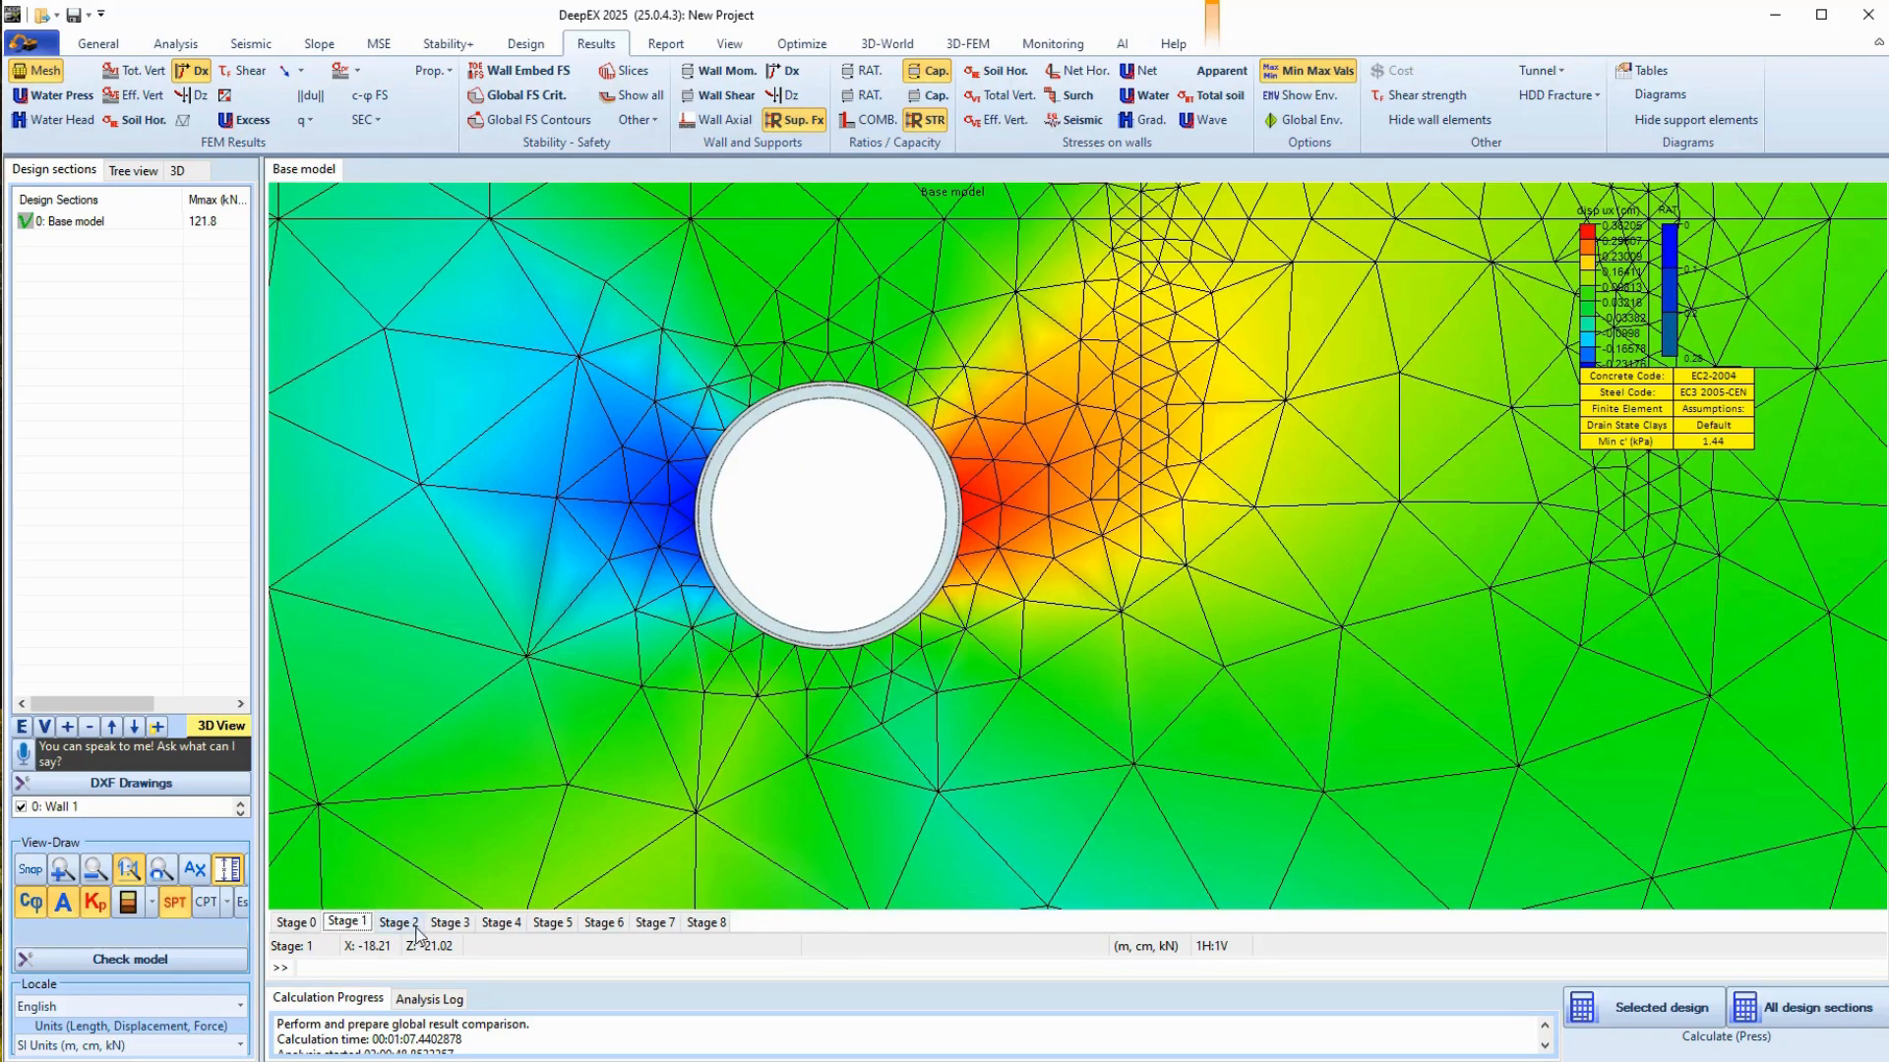
pyautogui.click(1565, 72)
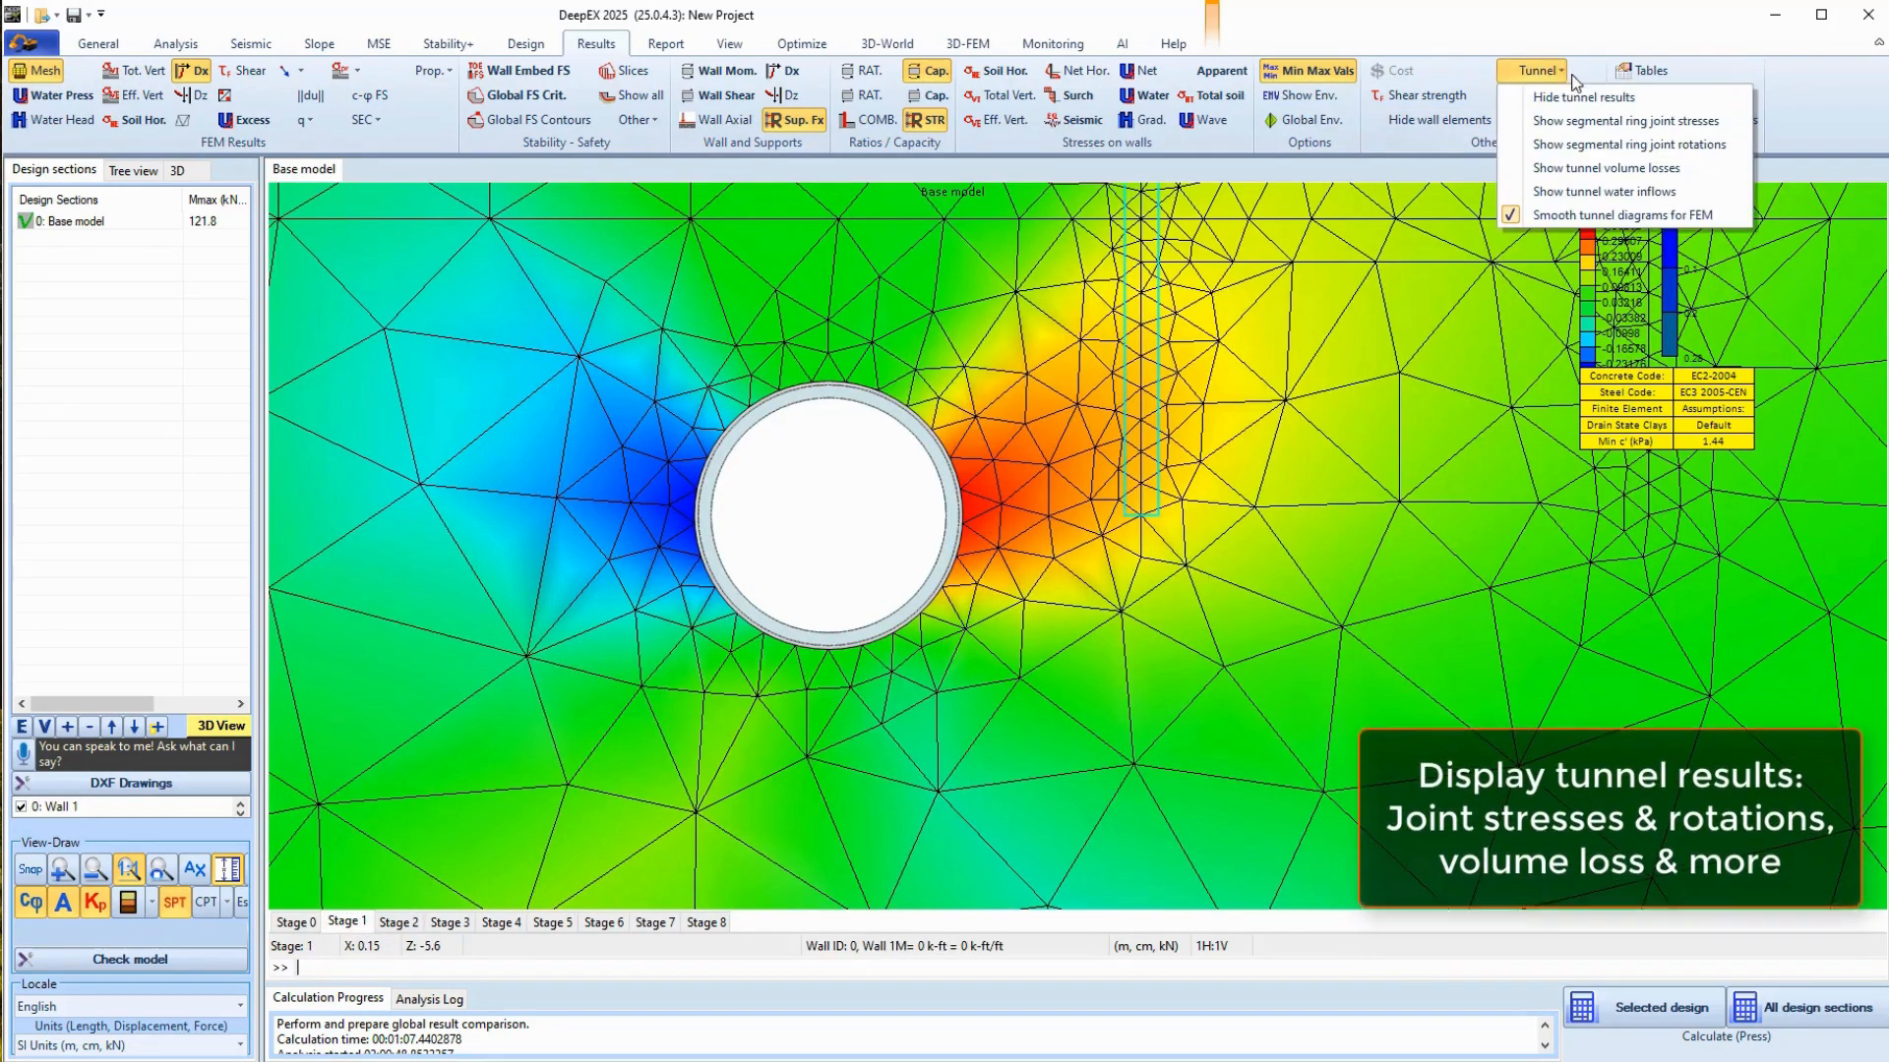
pyautogui.click(1637, 122)
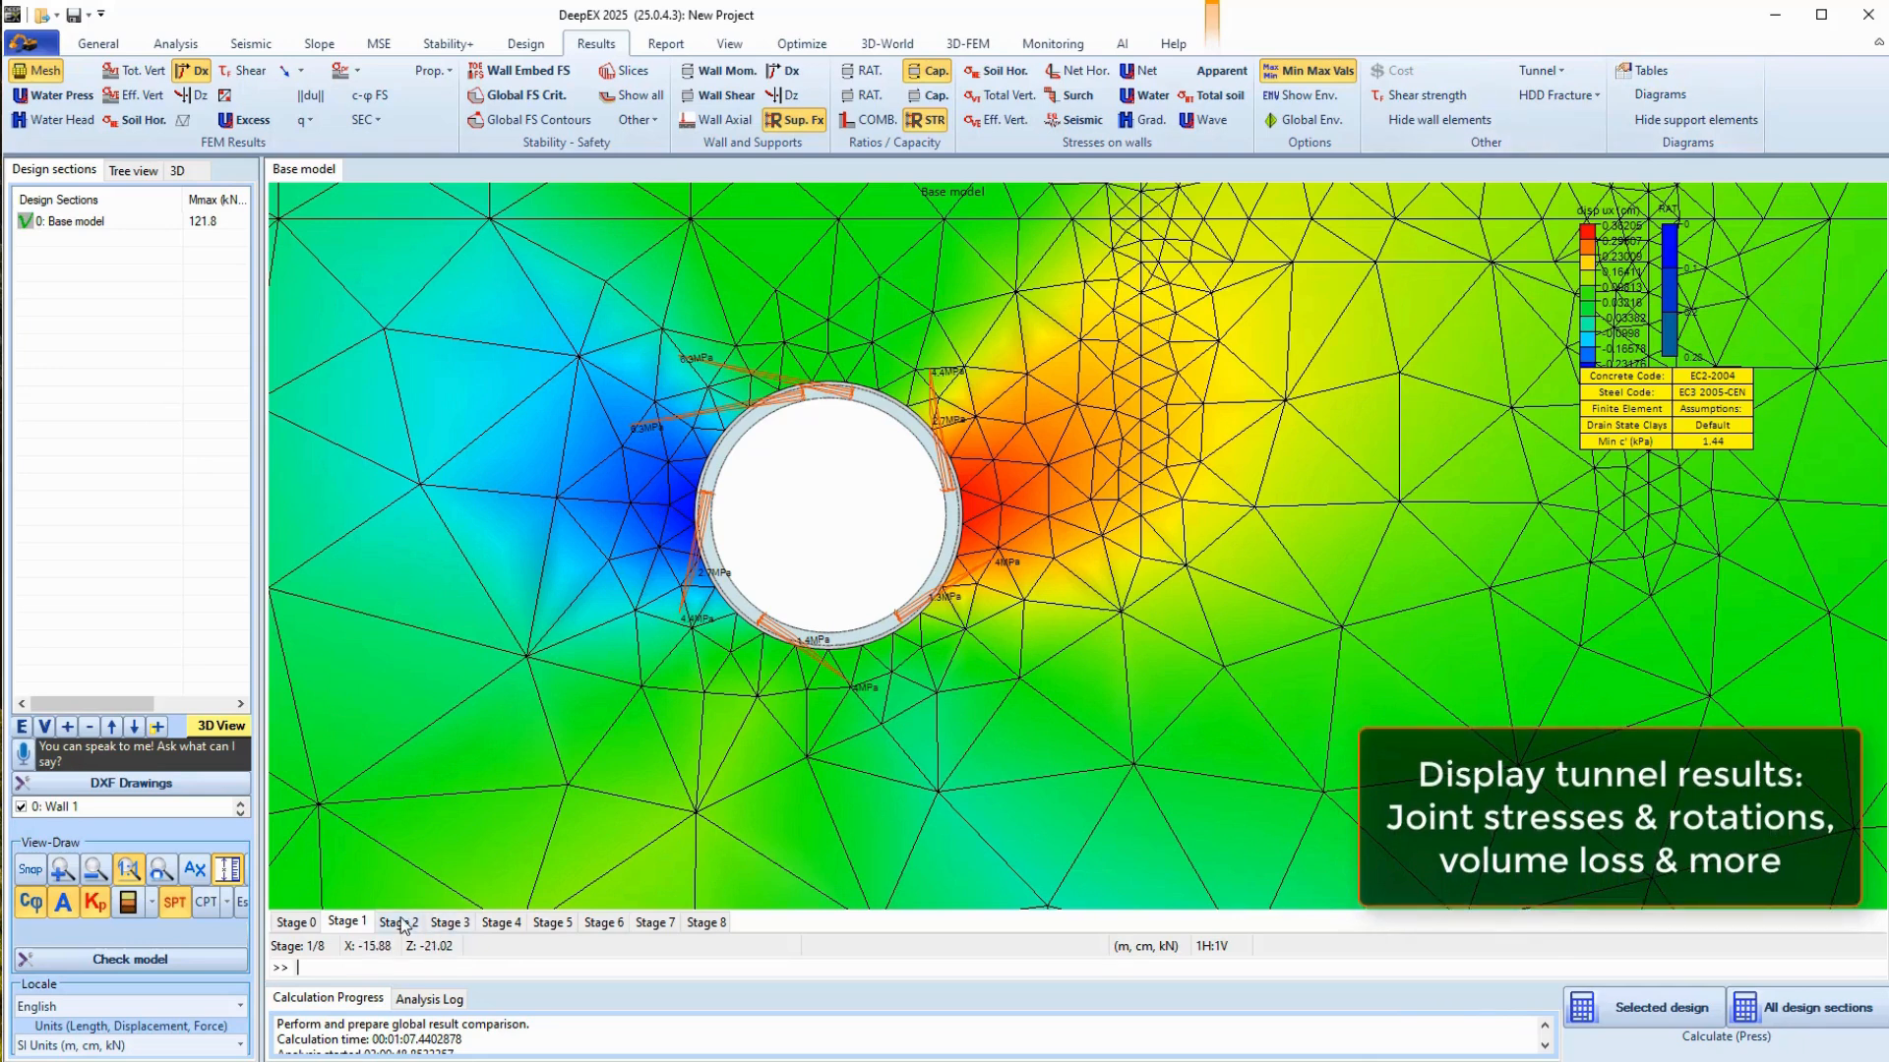
pyautogui.click(463, 923)
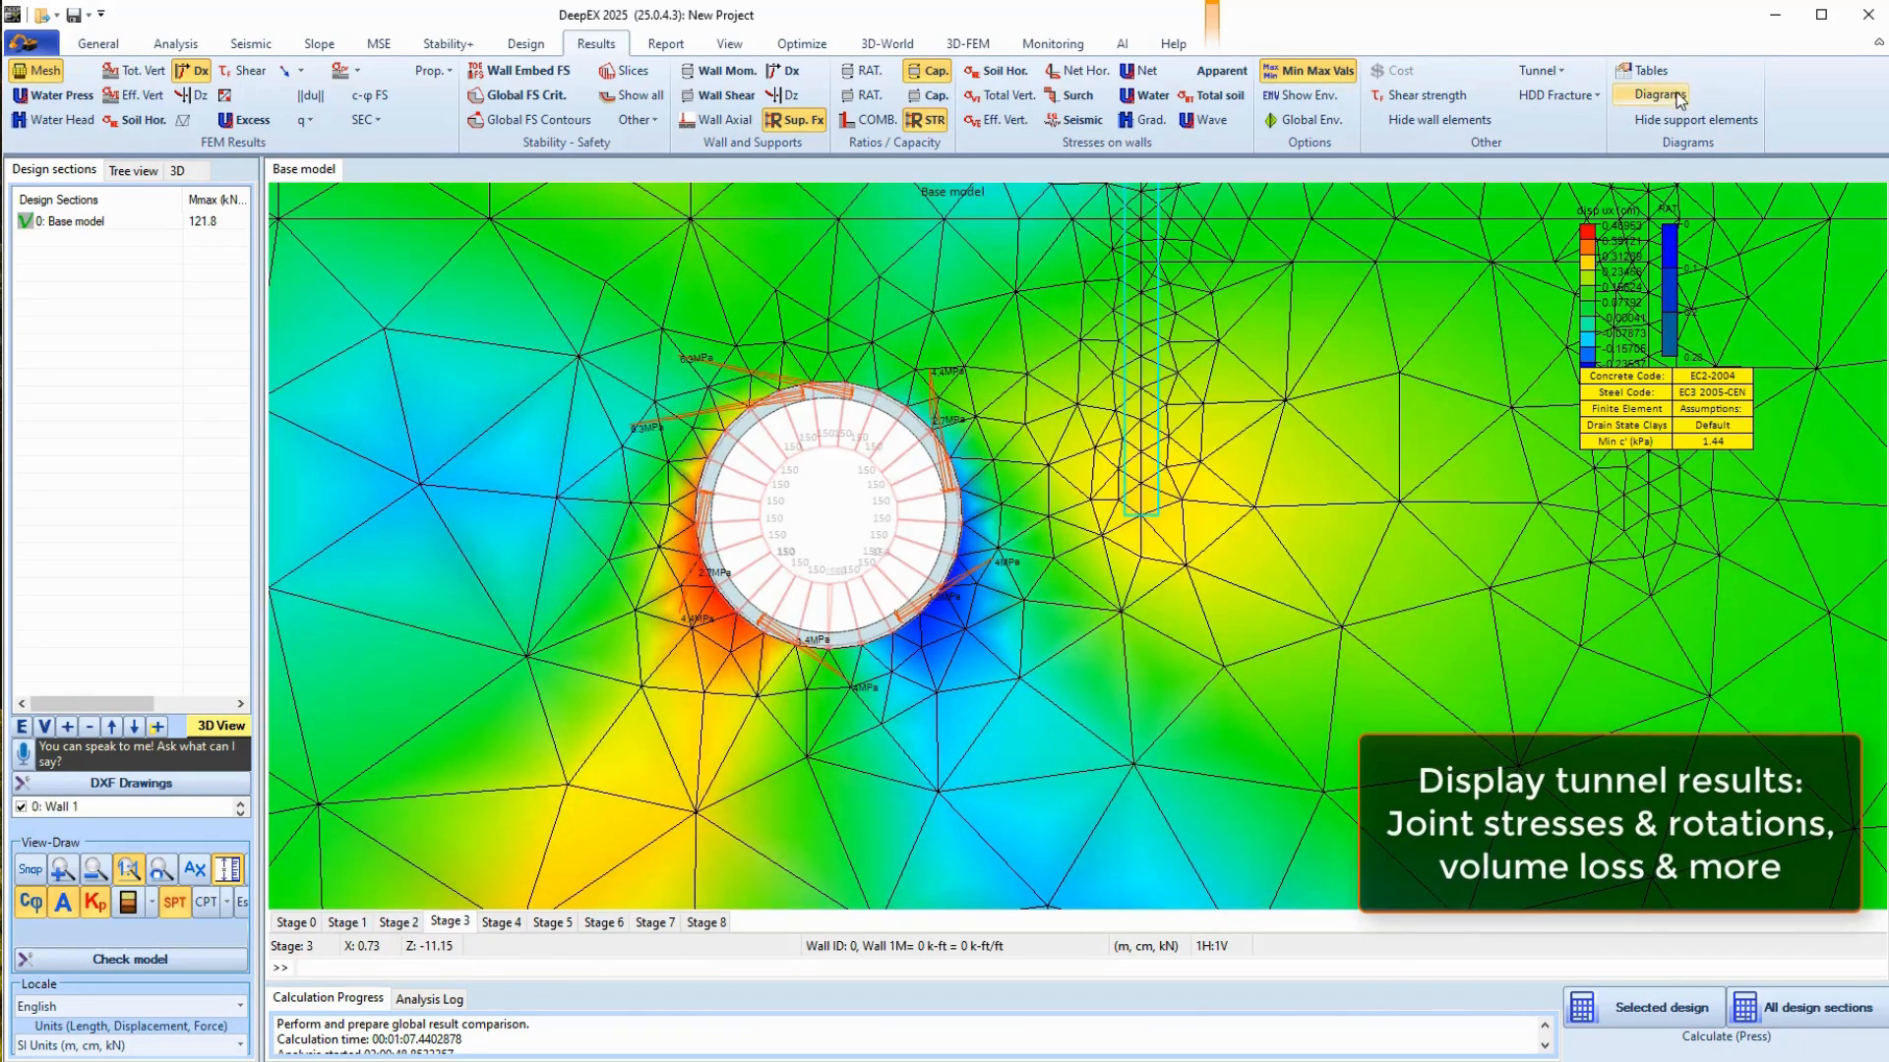
# - Show the tunnel volume losses and the tunnel water inflows for Stage 3
pyautogui.click(1561, 65)
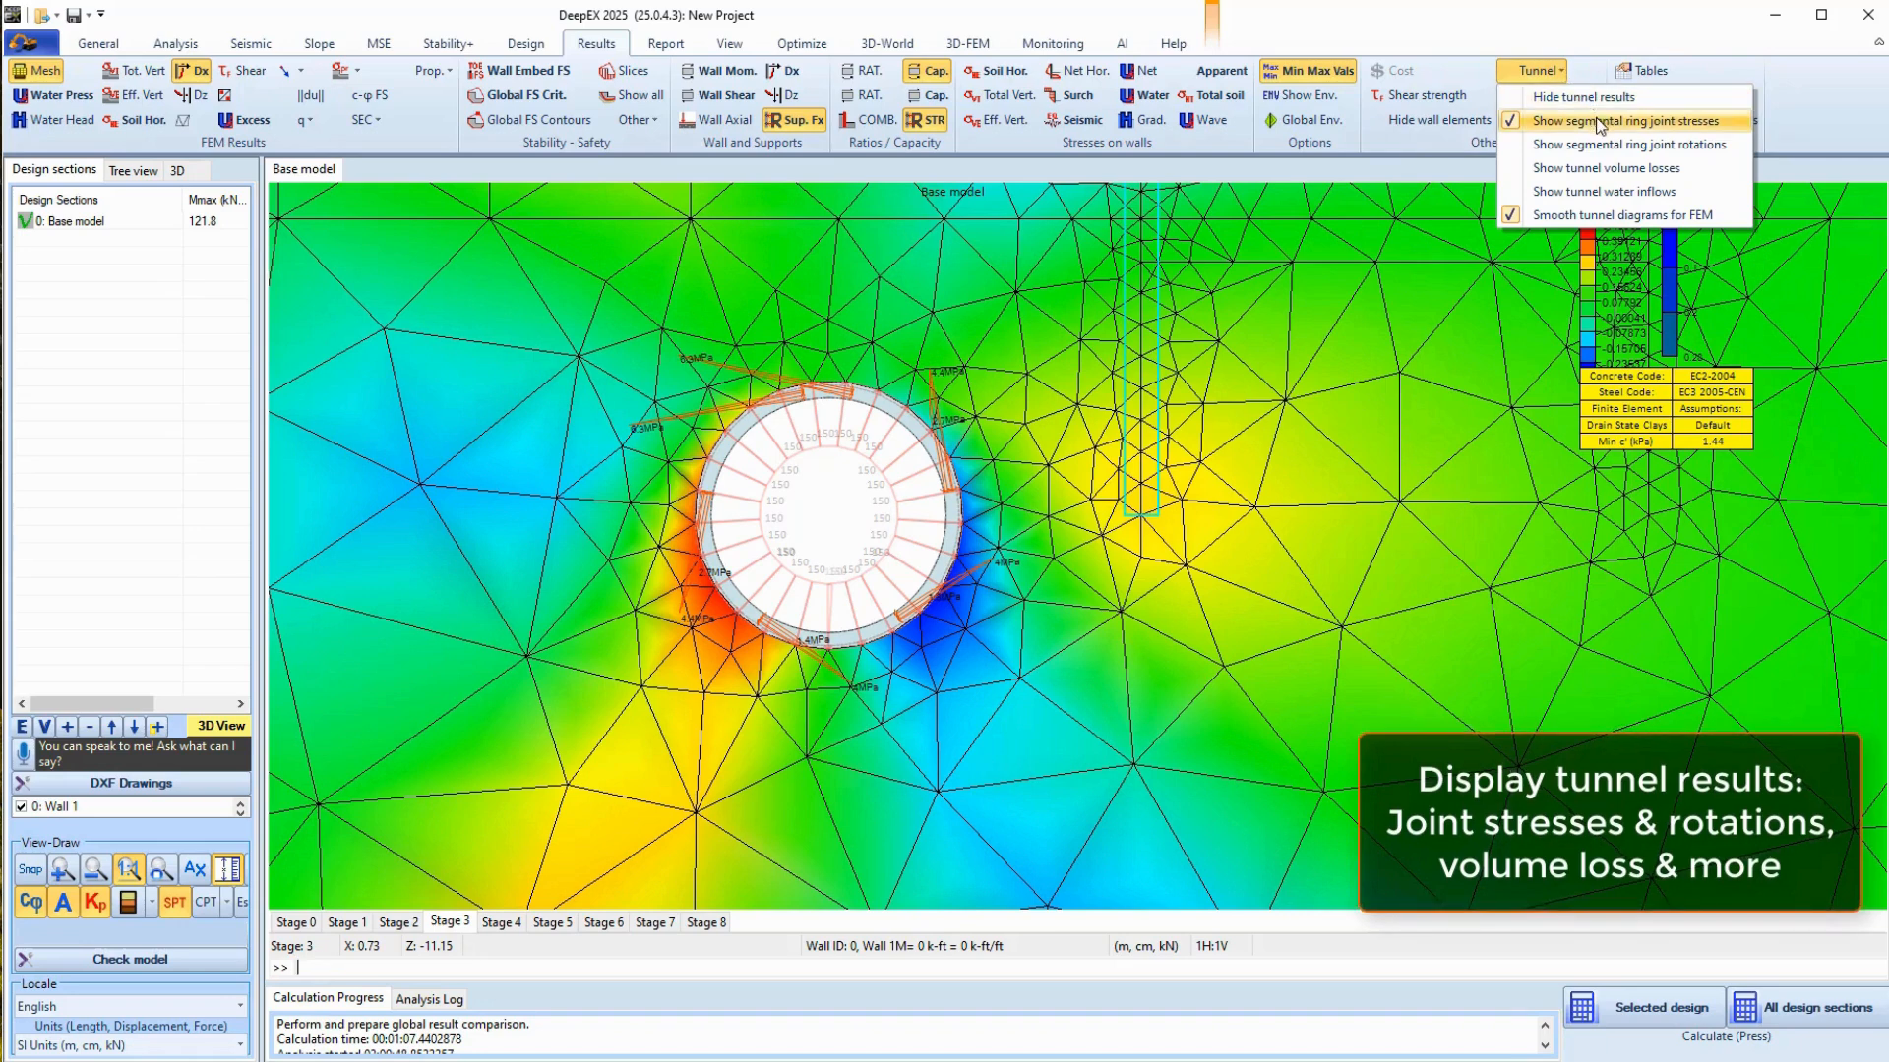
pyautogui.click(1606, 169)
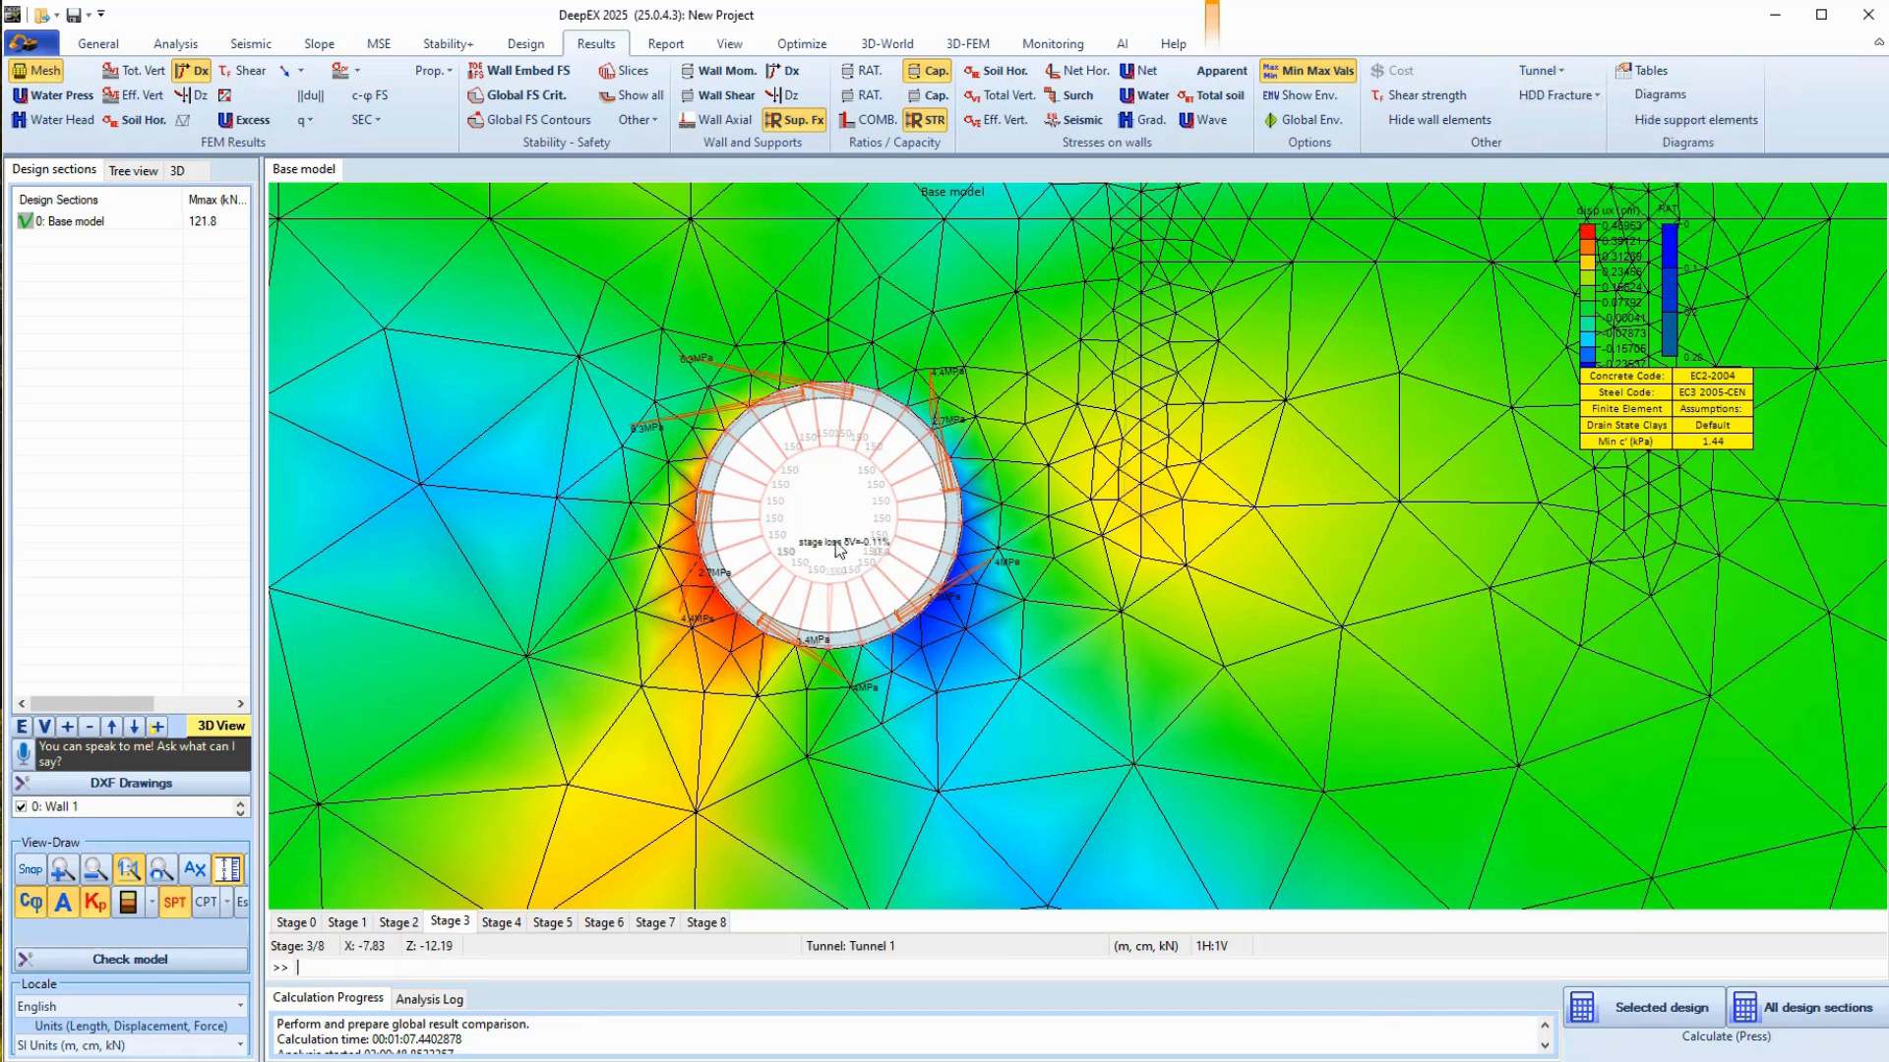
pyautogui.click(1541, 71)
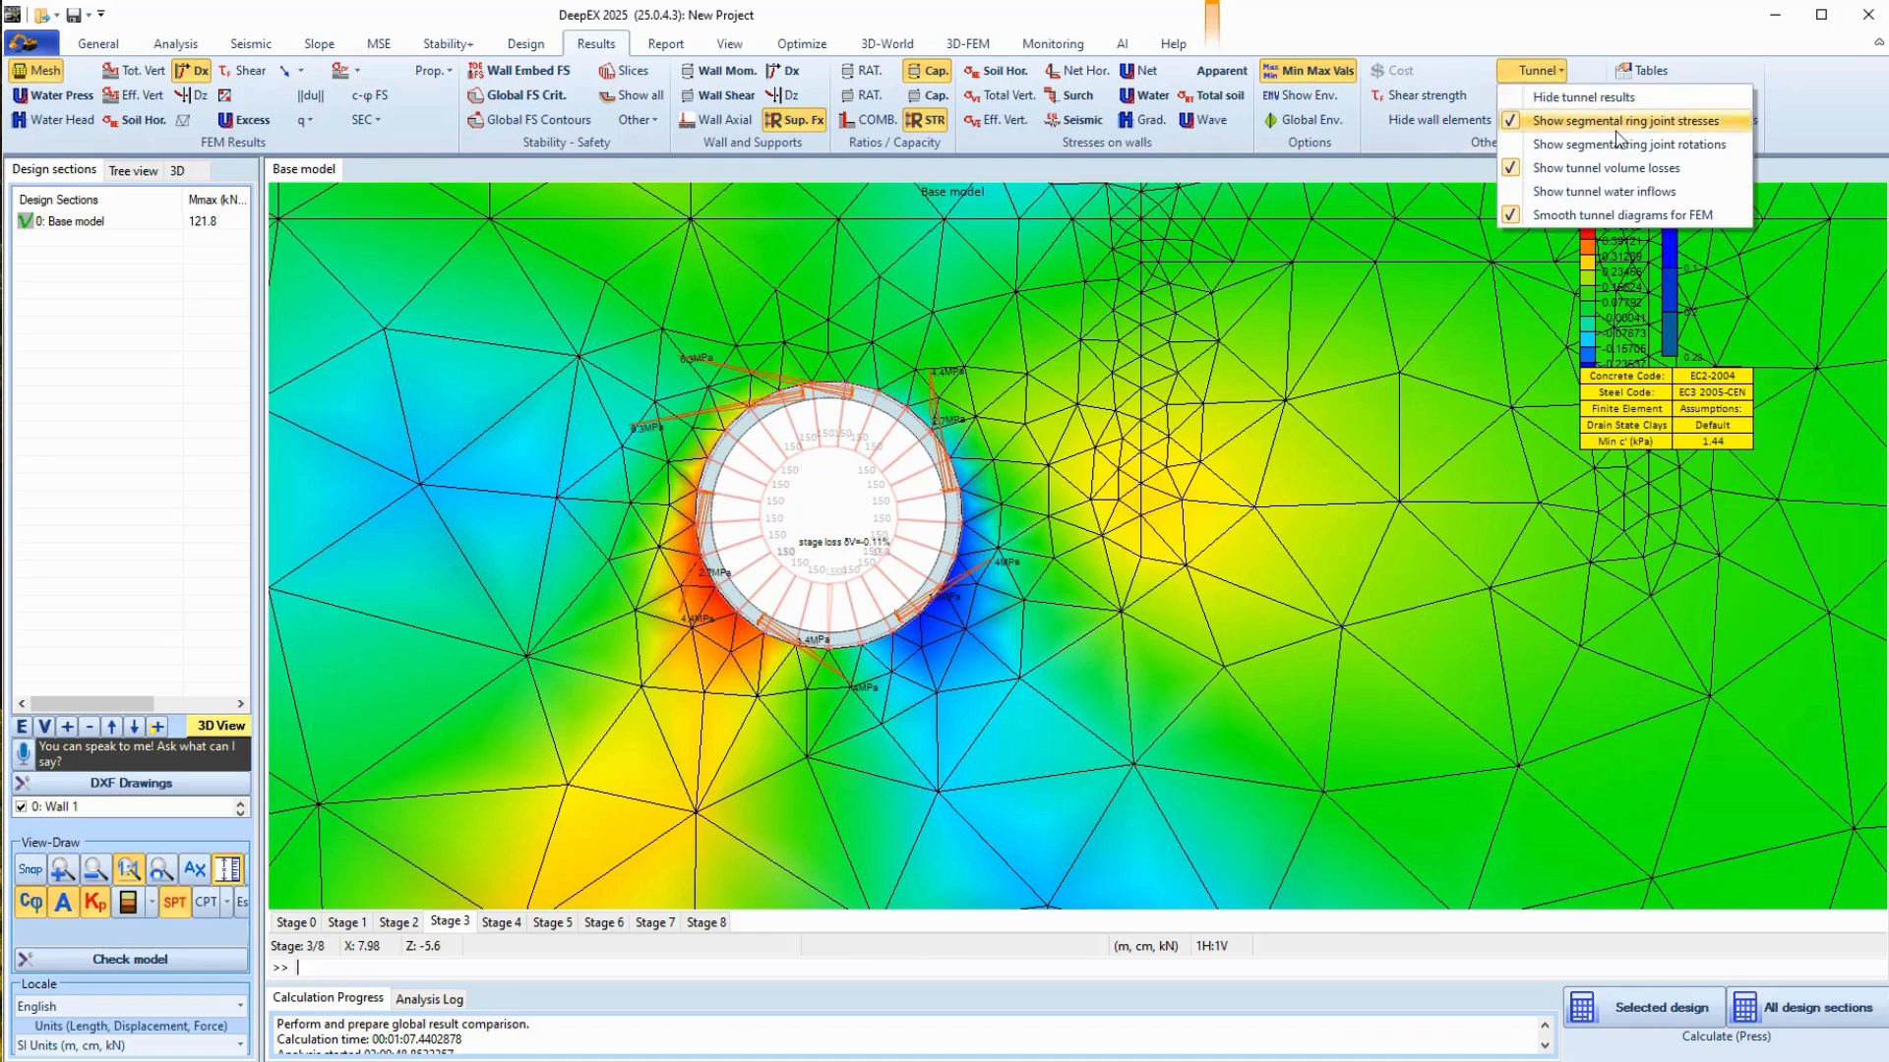
pyautogui.click(1638, 190)
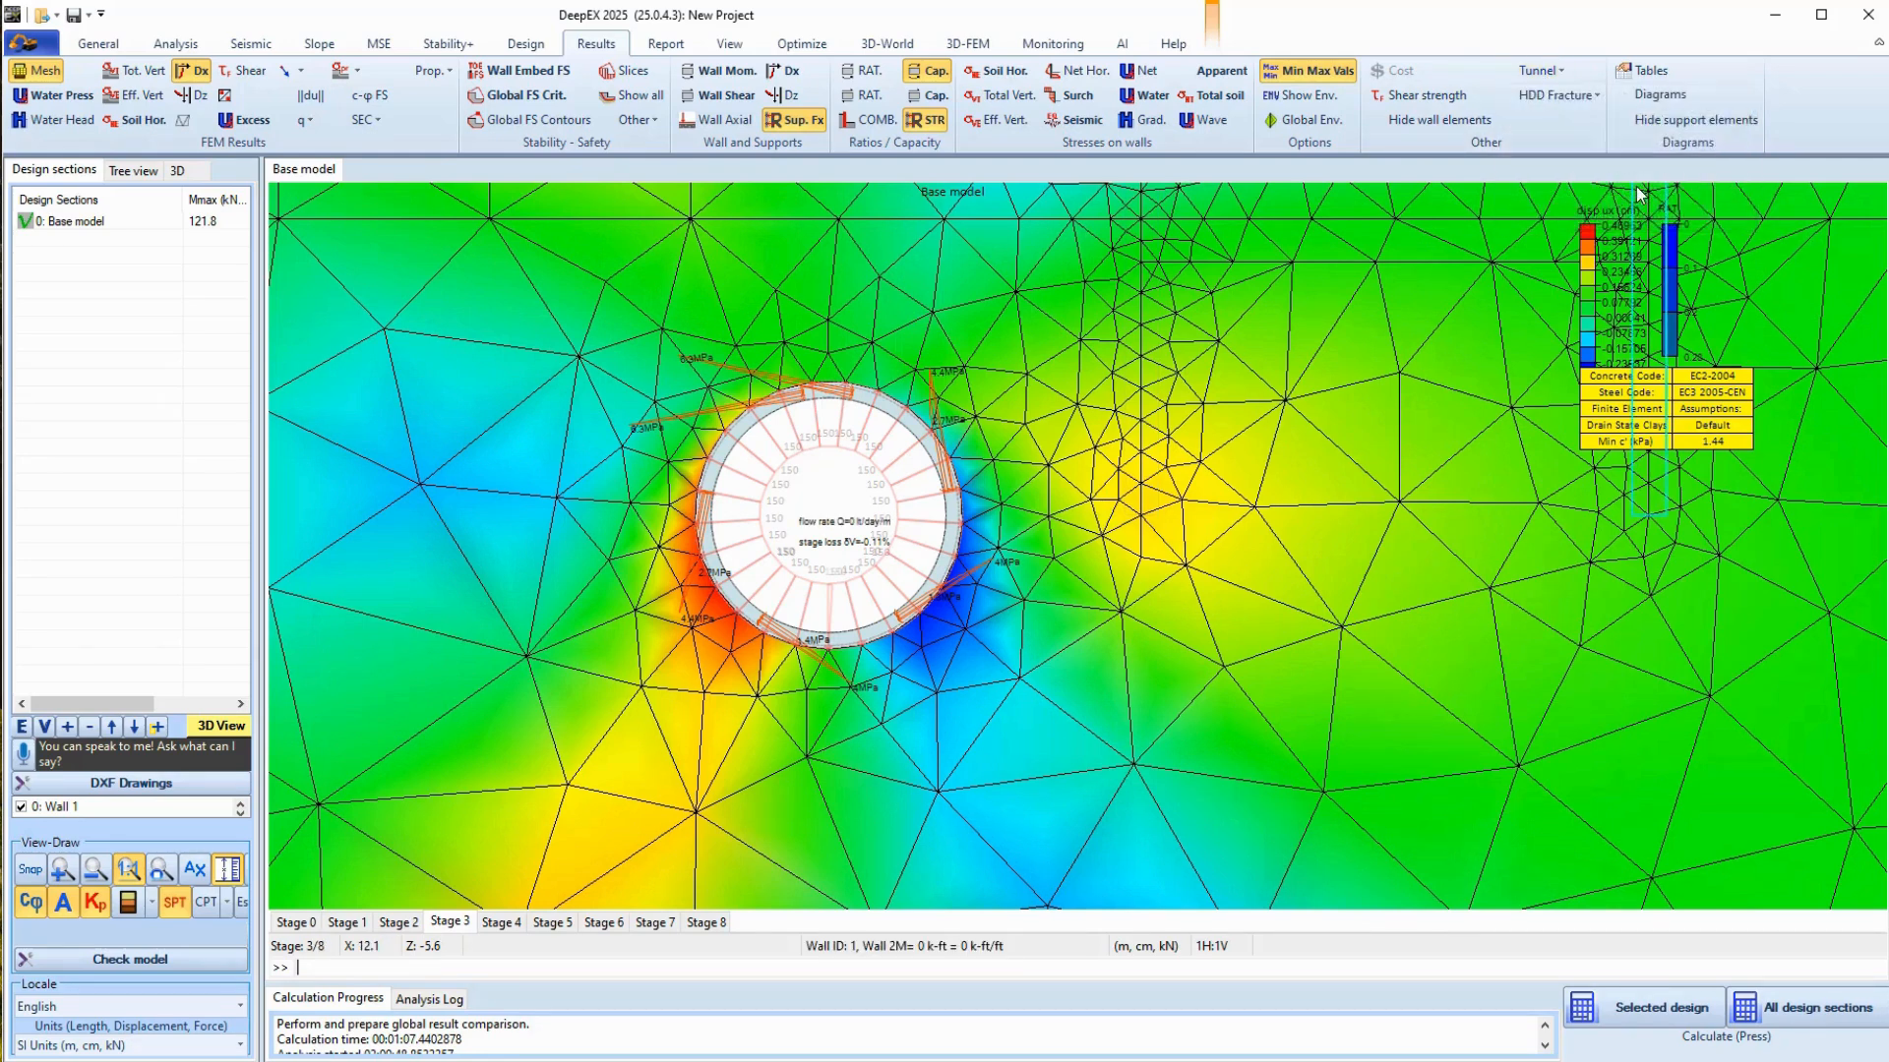
# - Show the segmental ring joint rotations for Stage 3 and examine them around the tunnel lining
pyautogui.click(1557, 71)
pyautogui.click(1596, 144)
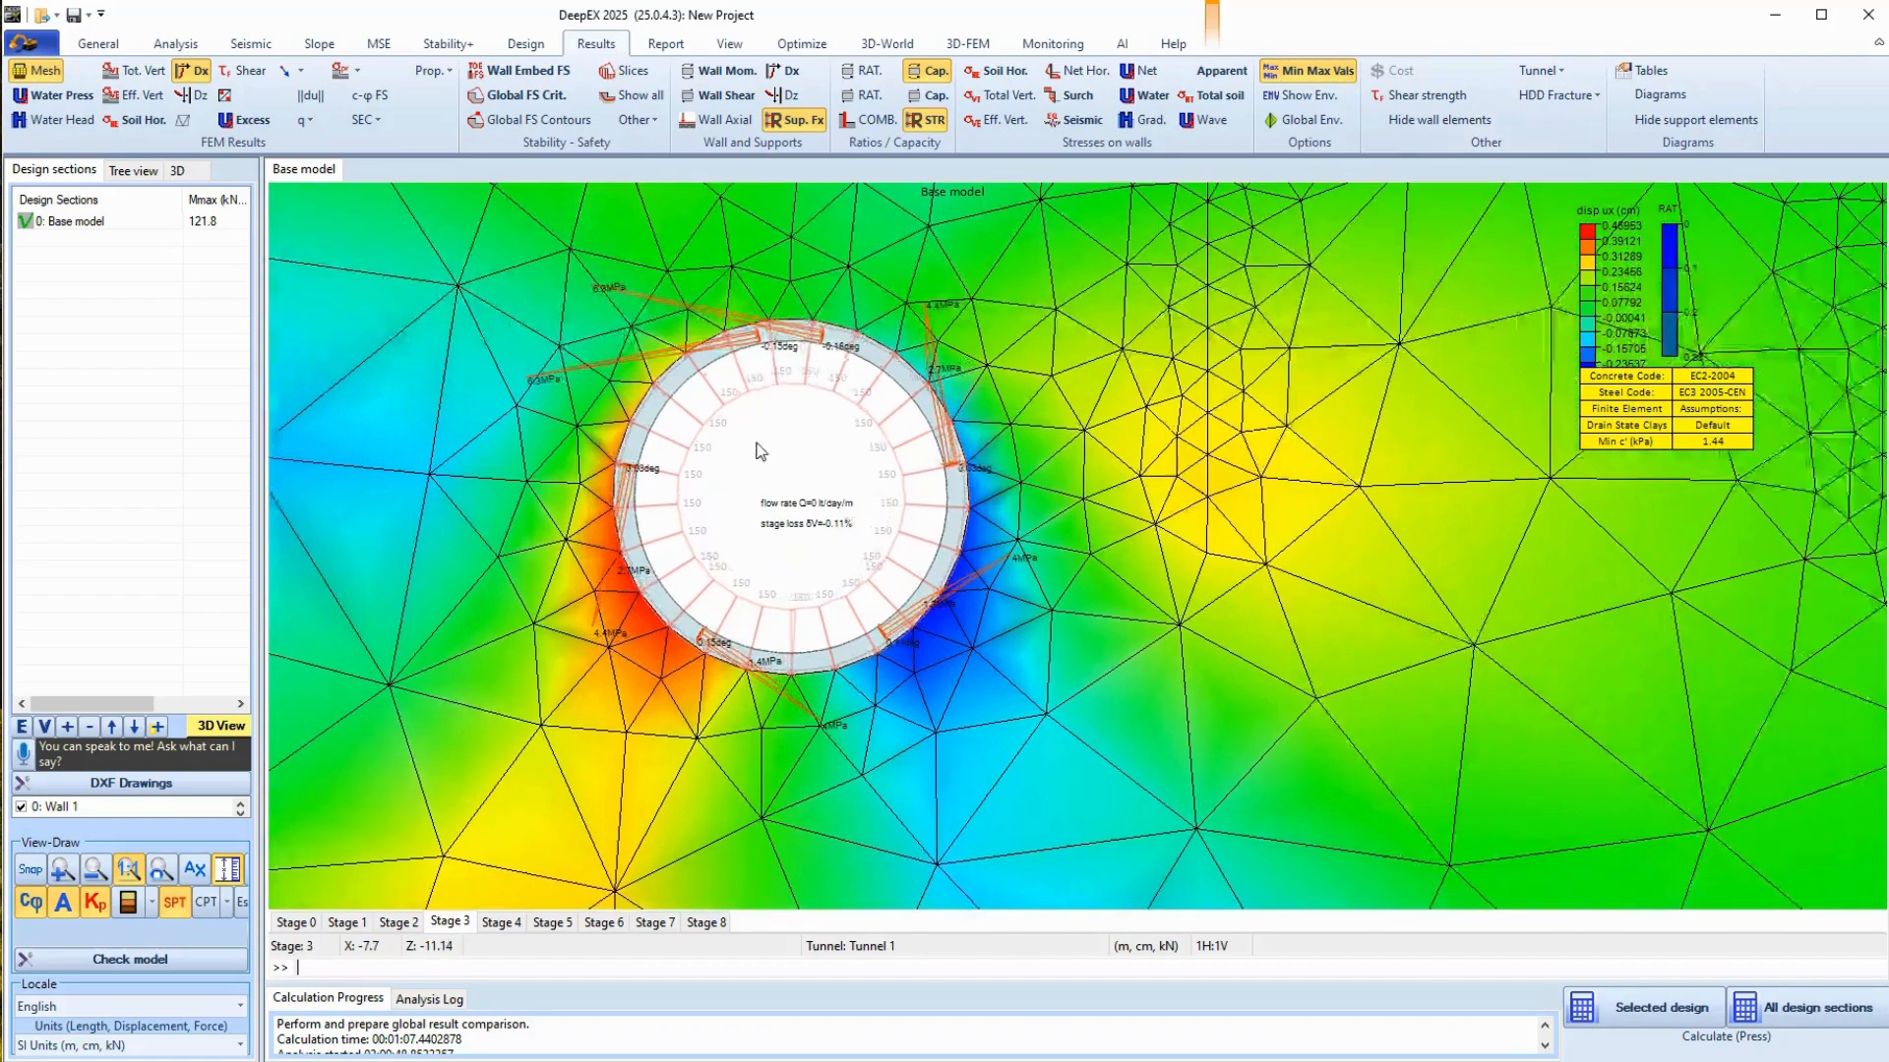
pyautogui.scroll(-4, 757, 452)
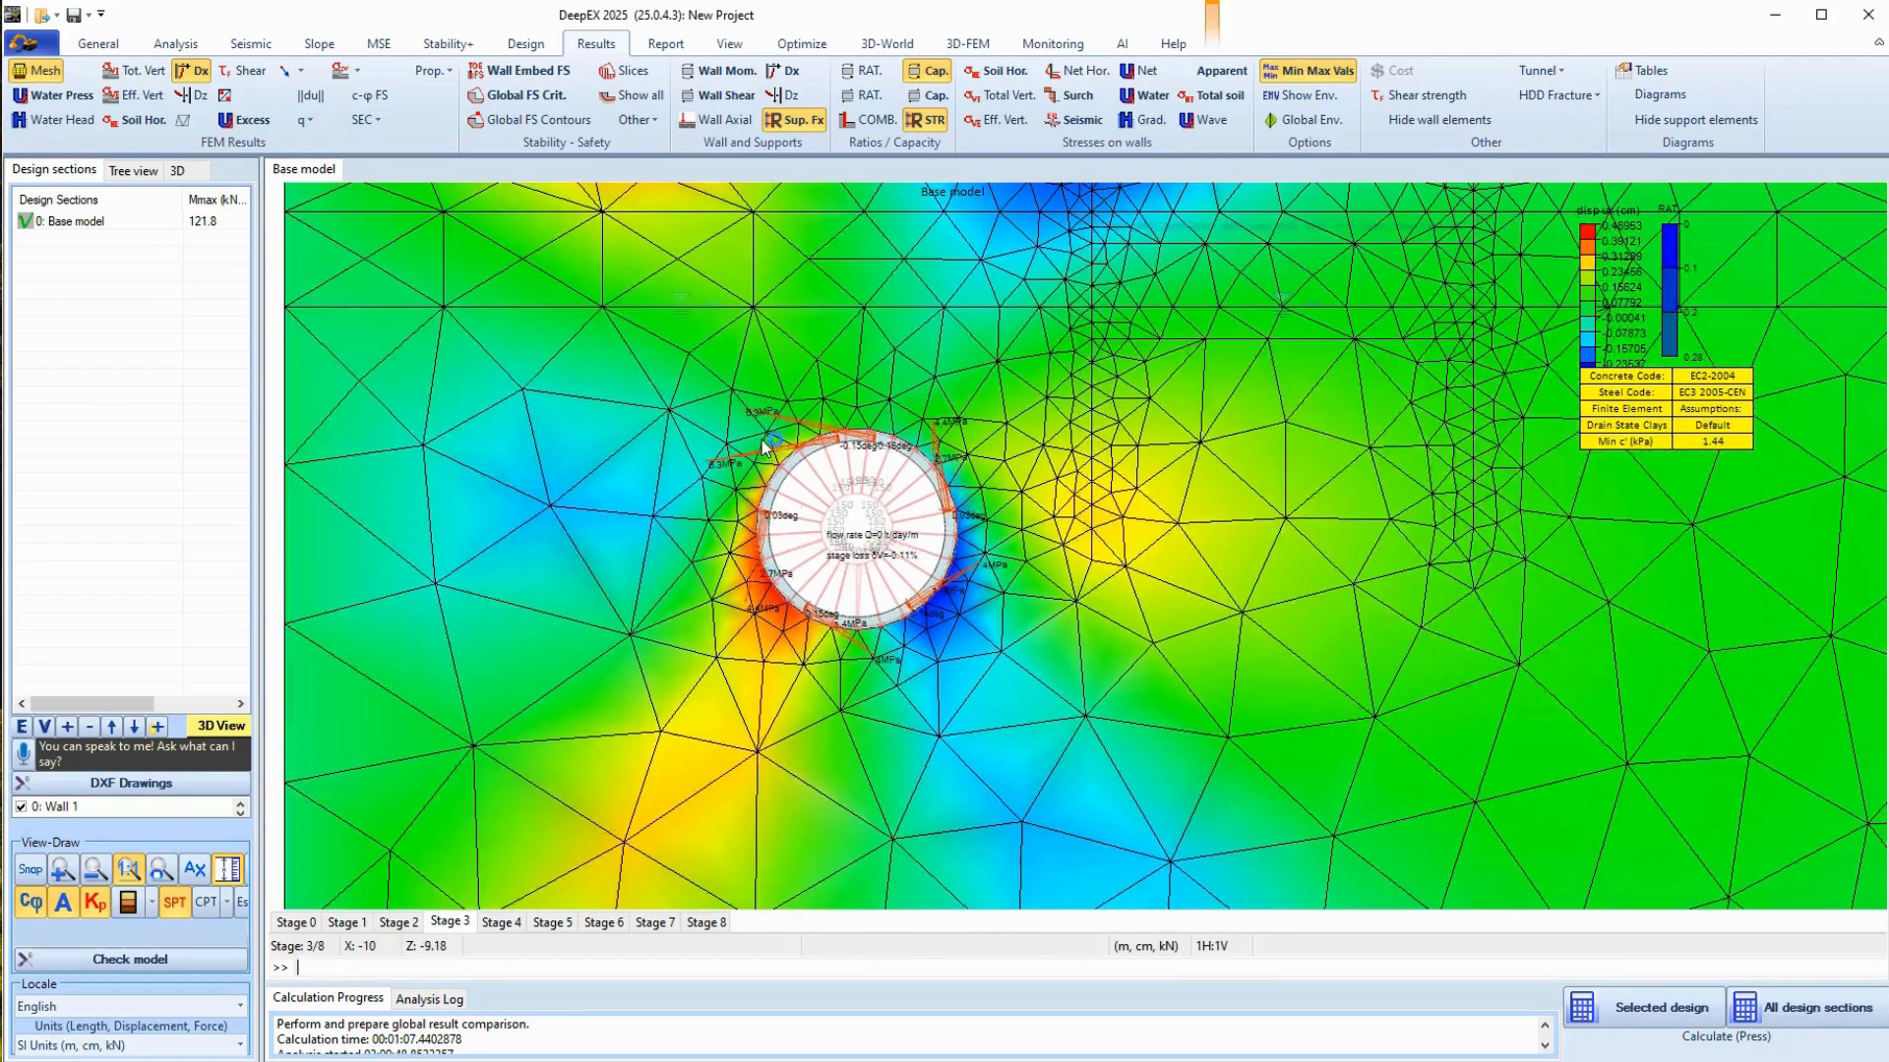